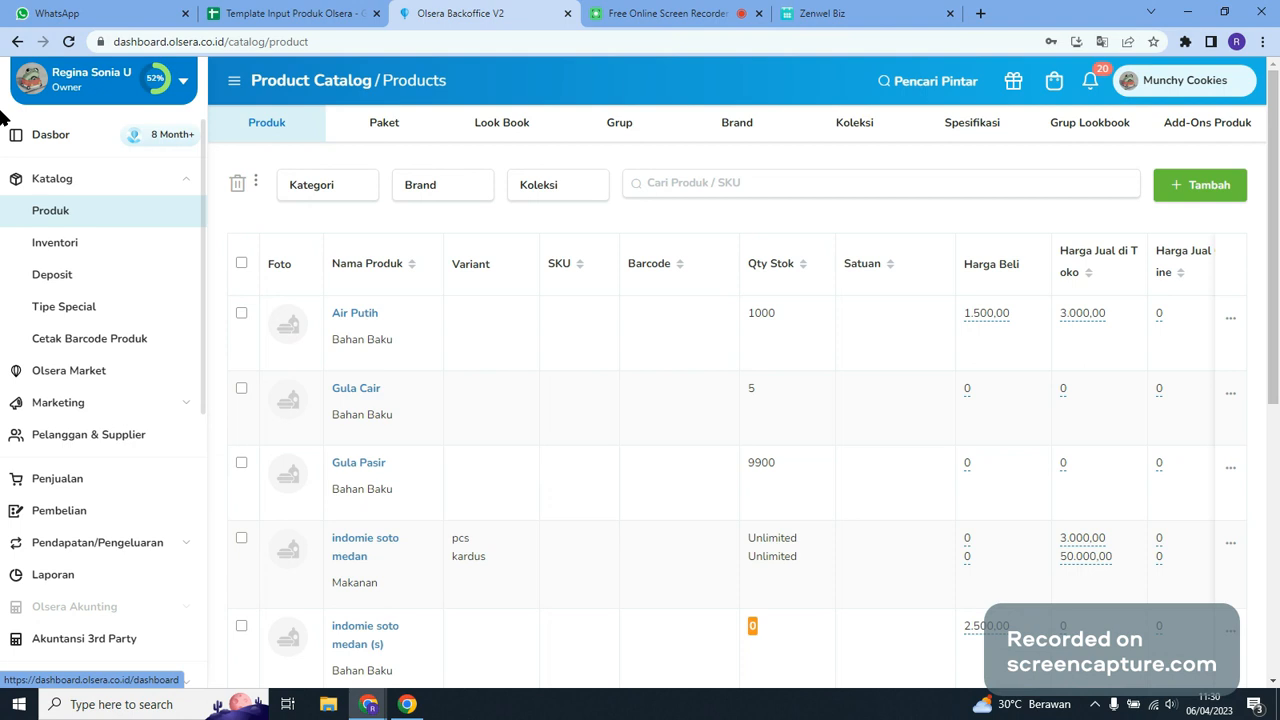
# Open the Import Bahan & resep dialog for the products in the Olsera catalog
pyautogui.click(90, 180)
pyautogui.click(89, 184)
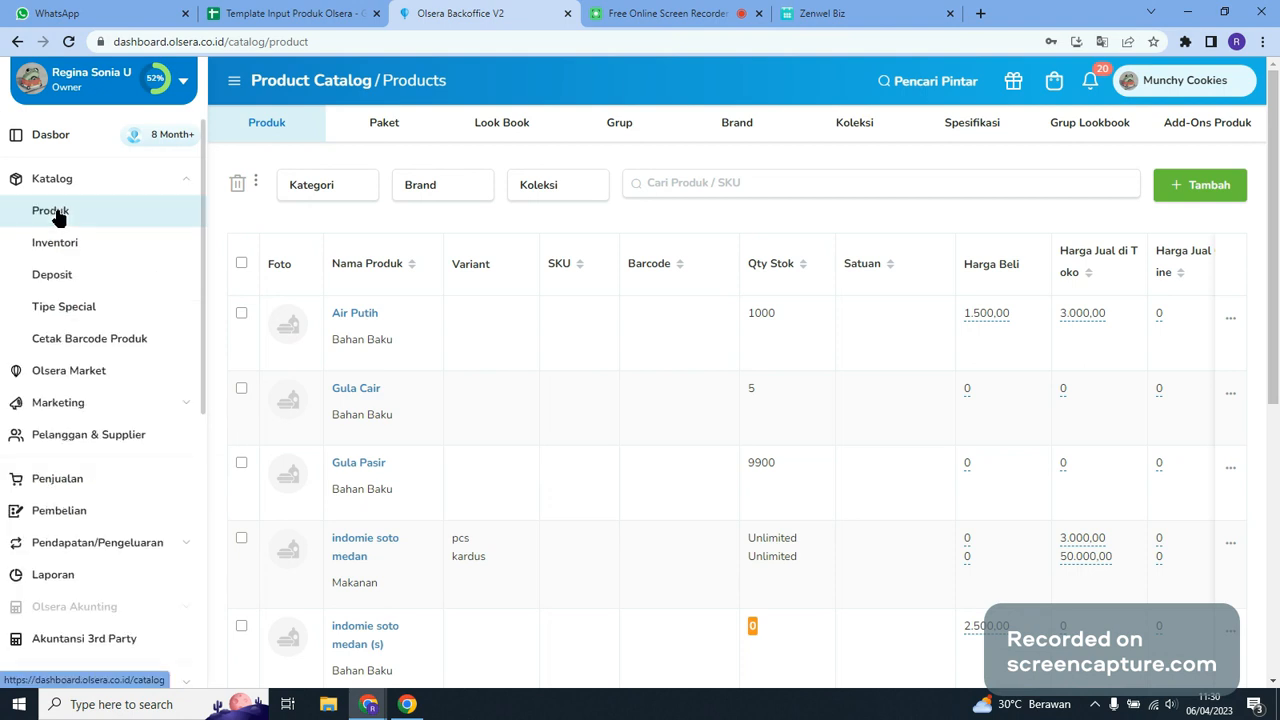
pyautogui.click(255, 184)
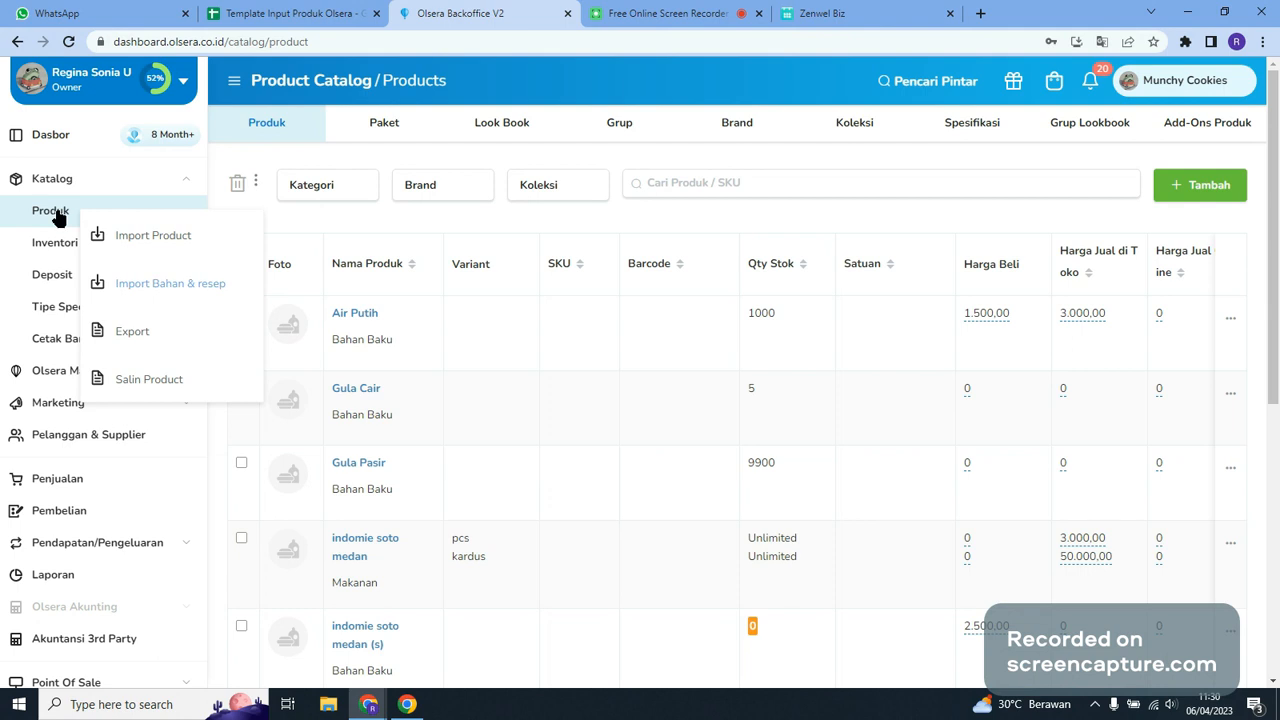
pyautogui.click(170, 283)
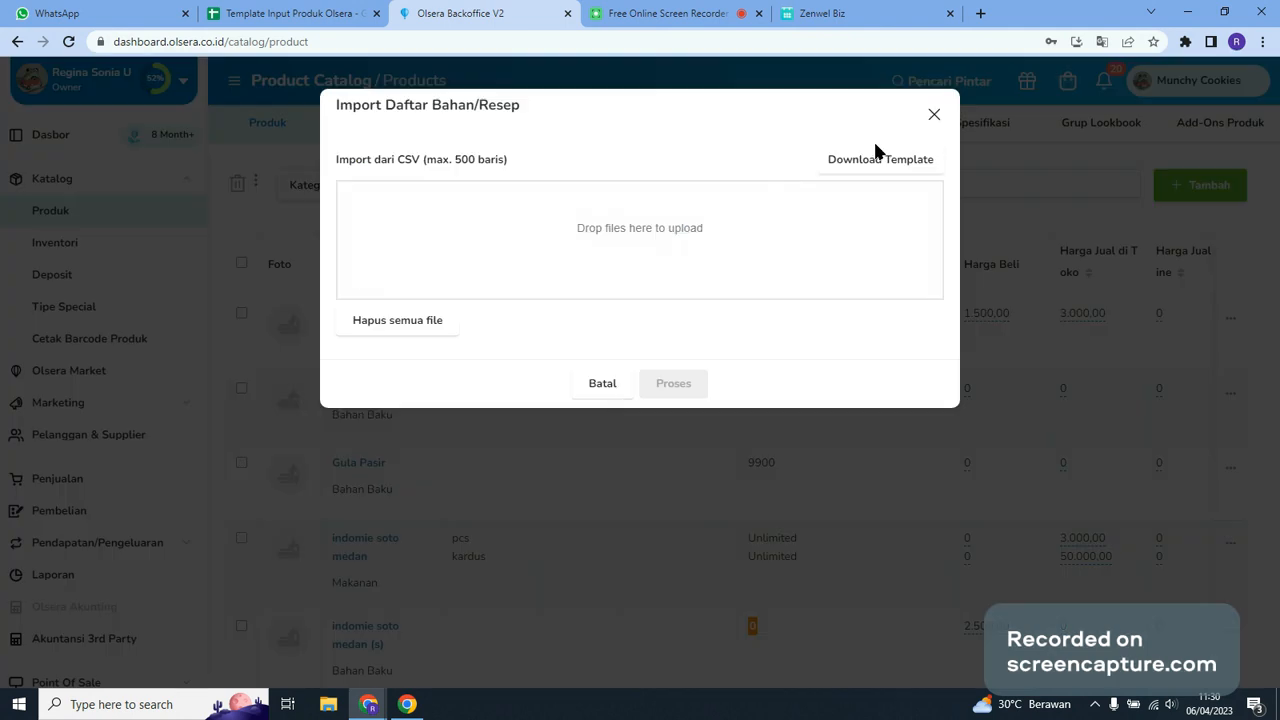
# Switch to the Template Input Produk Olsera spreadsheet and examine the to_all_store_id and to_store_url_id columns on the Bahan Resep sheet
pyautogui.click(330, 10)
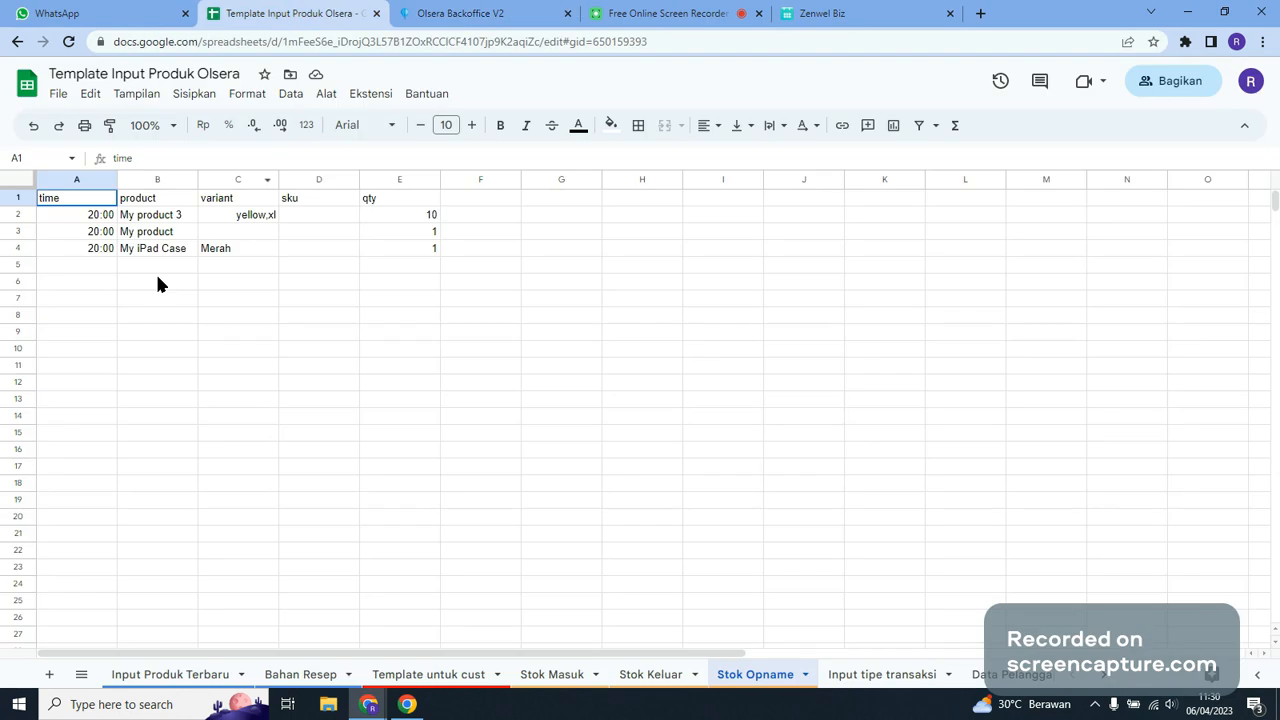
pyautogui.click(300, 674)
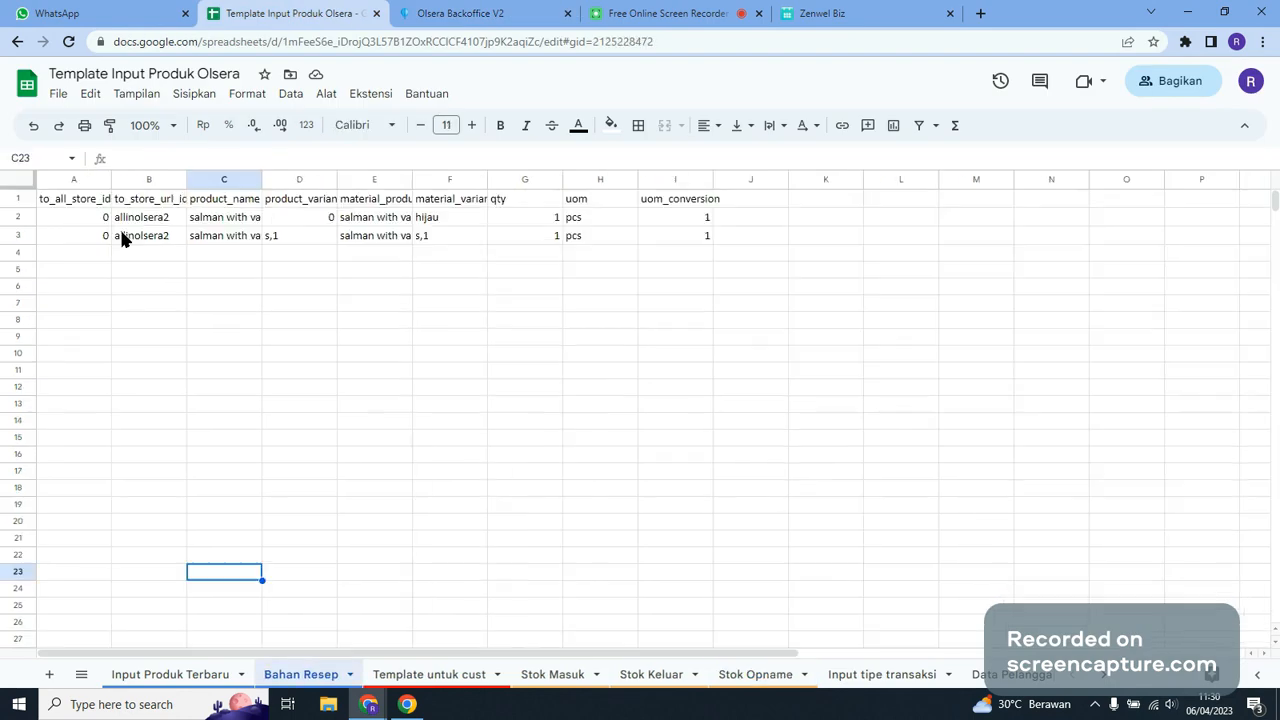
pyautogui.click(72, 178)
pyautogui.click(299, 404)
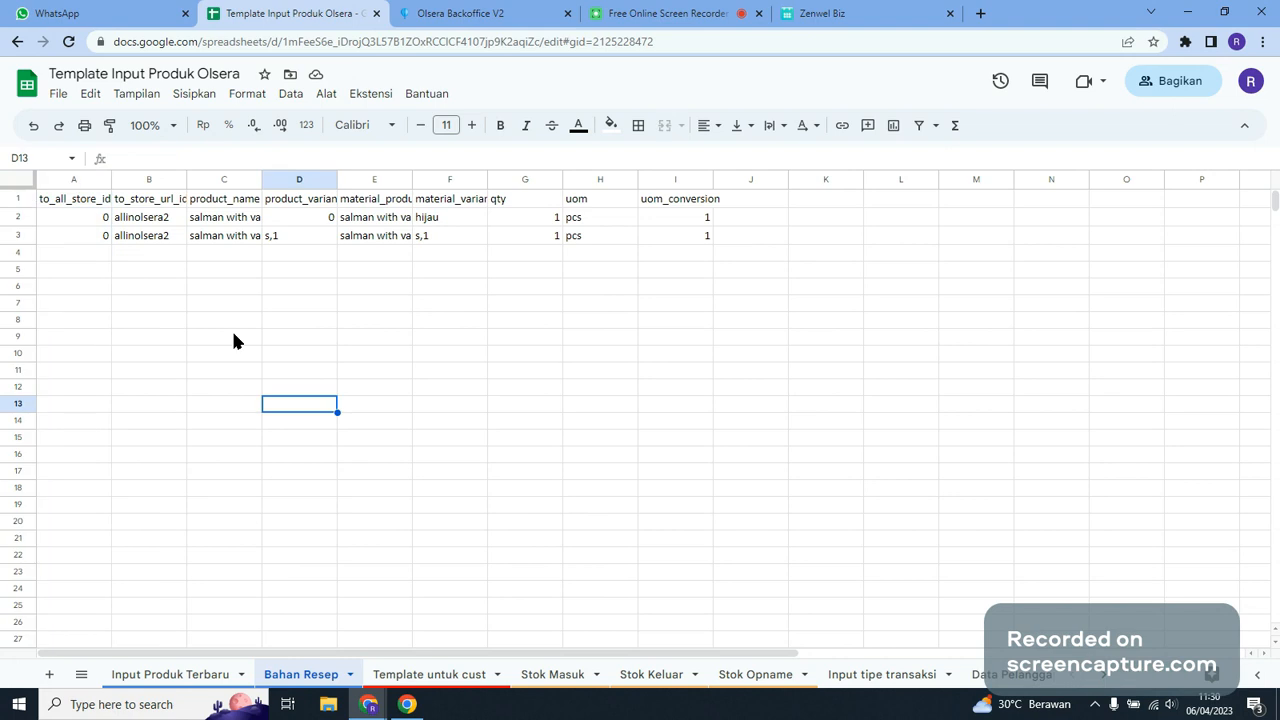
pyautogui.click(83, 176)
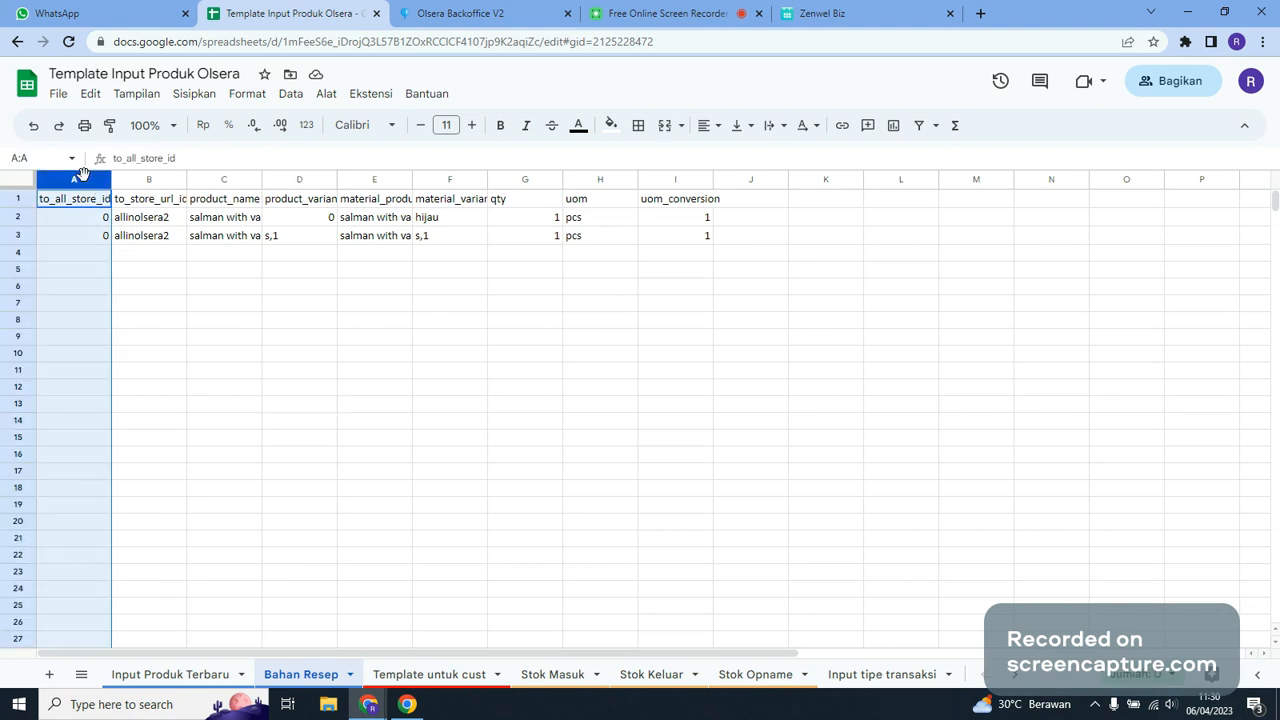
pyautogui.press('Right')
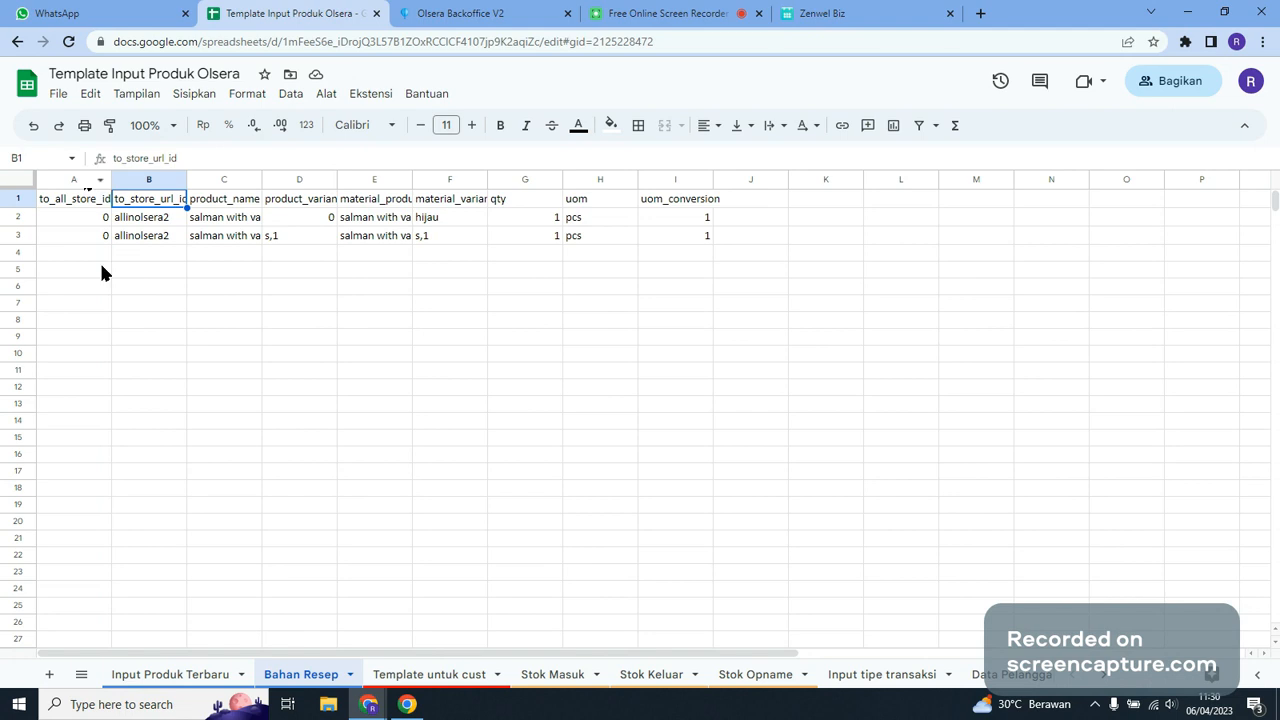
pyautogui.moveTo(130, 222); pyautogui.dragTo(89, 300)
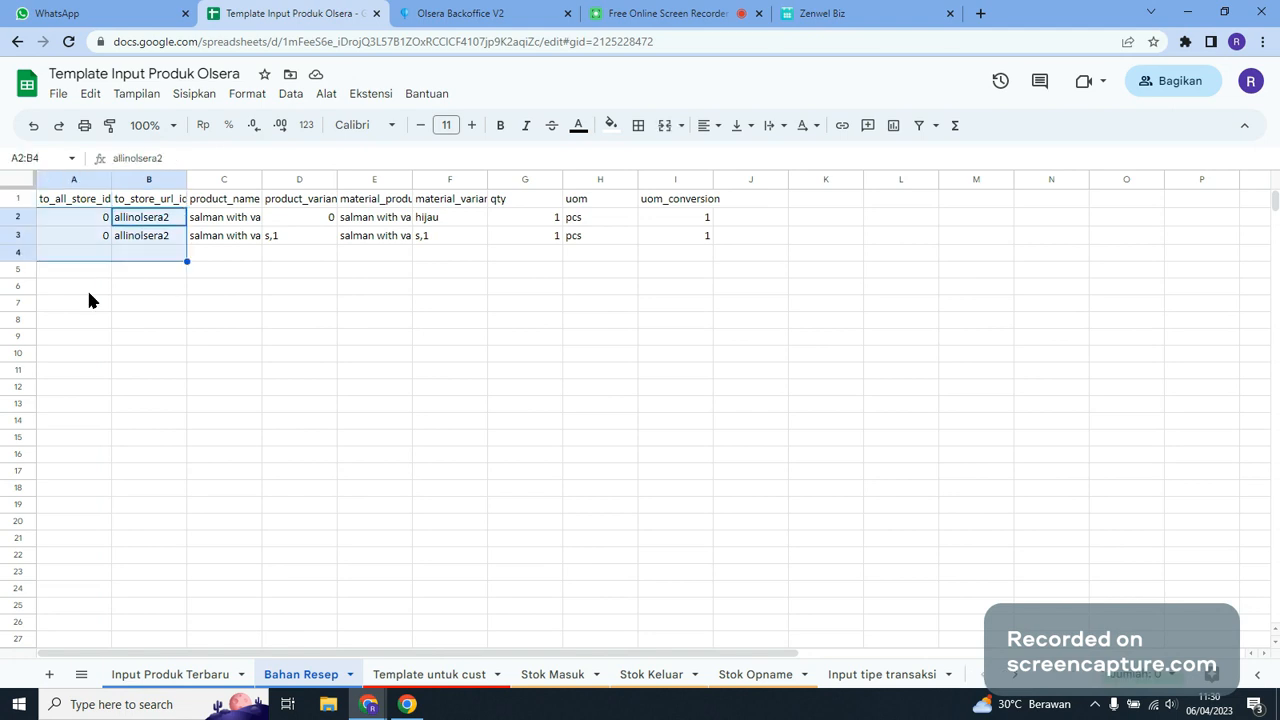
pyautogui.click(77, 386)
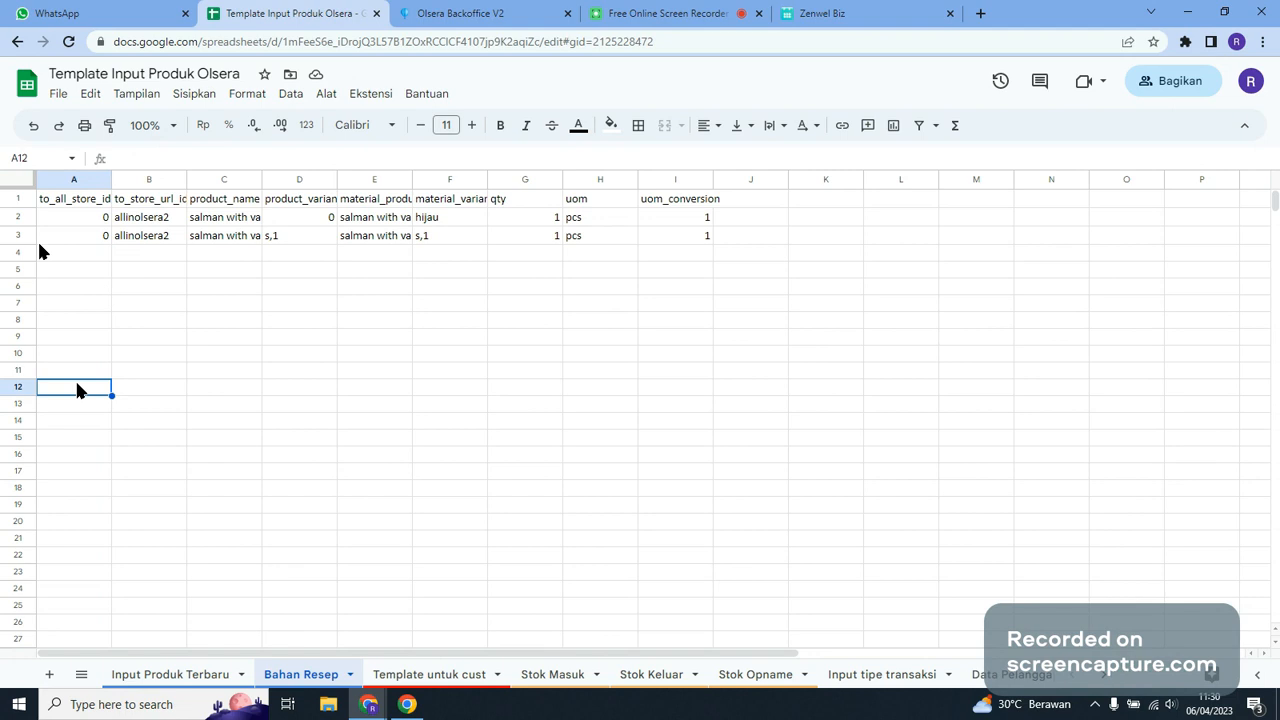
pyautogui.click(138, 203)
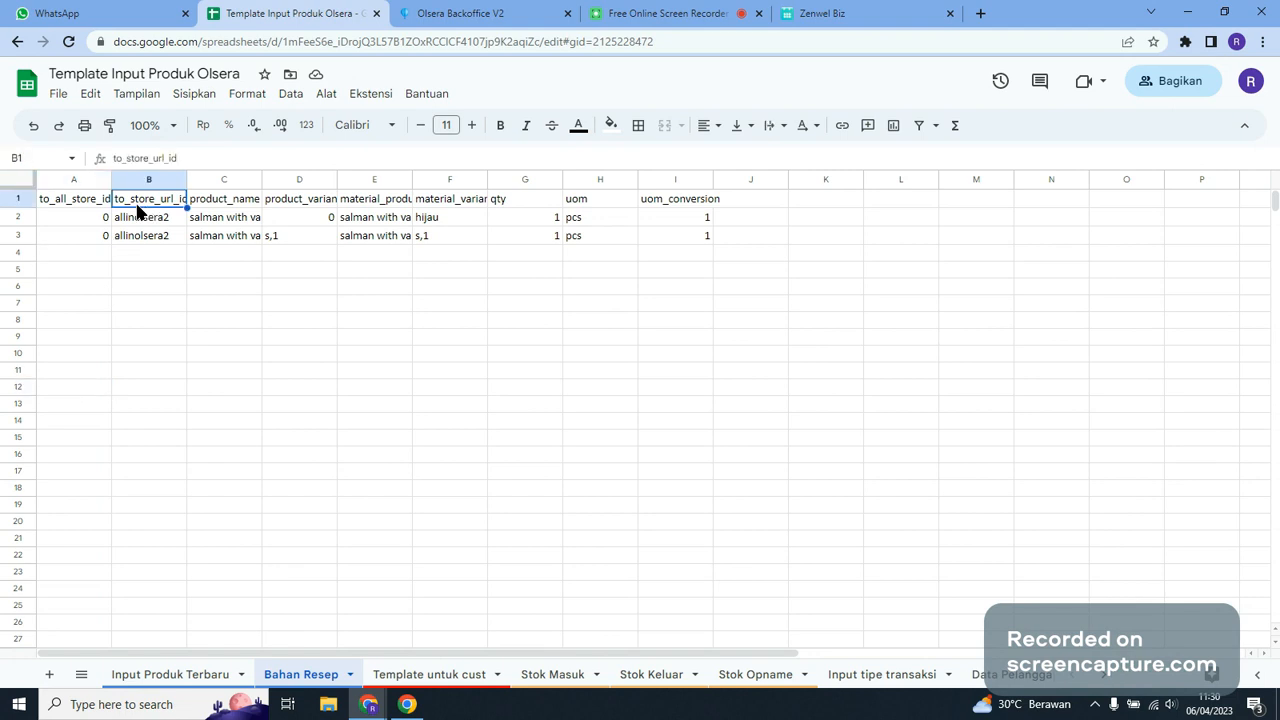
# Find the store's URL ID on the Olsera dashboard and compare it with the to_store_url_id entries in the spreadsheet
pyautogui.click(490, 13)
pyautogui.click(252, 196)
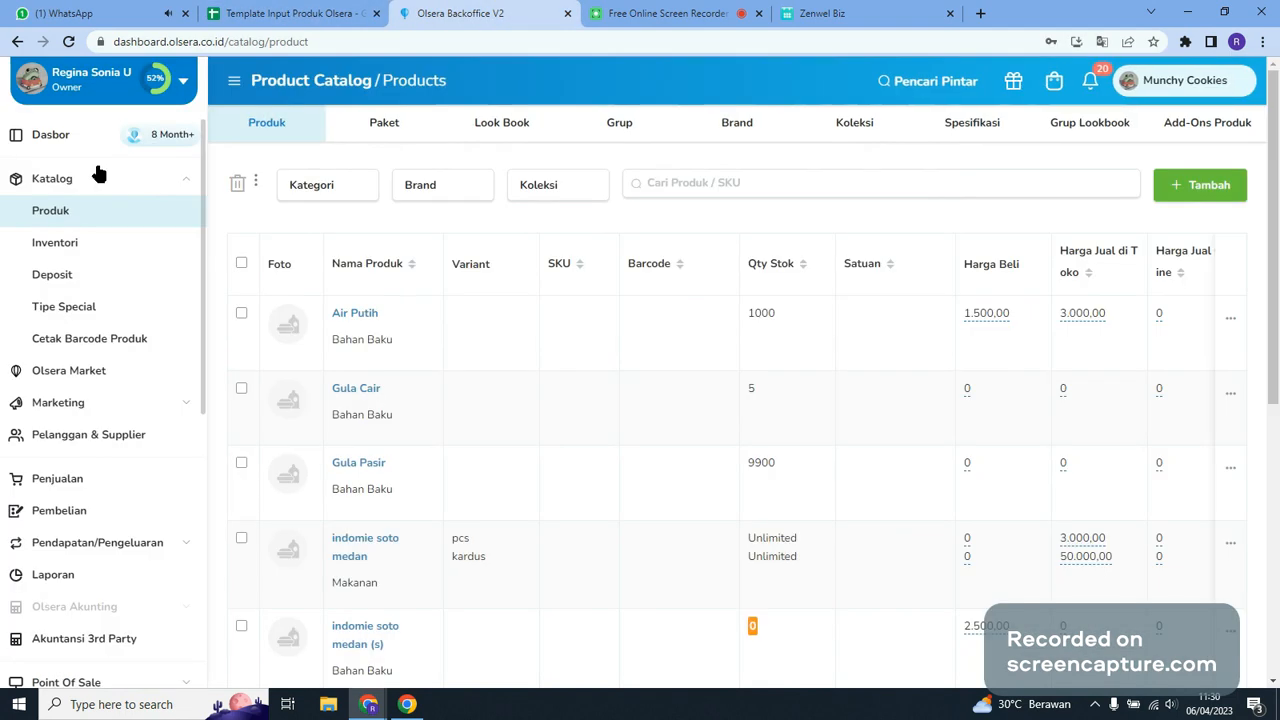
pyautogui.click(70, 145)
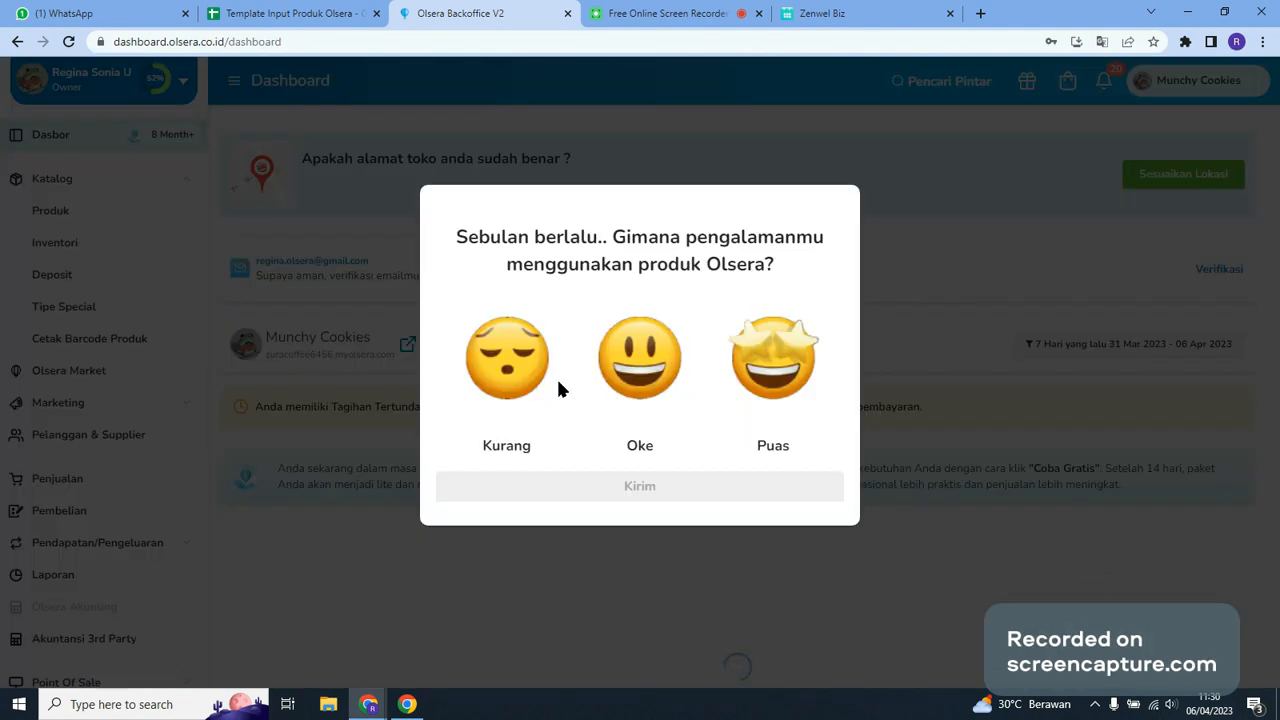
pyautogui.click(278, 355)
pyautogui.doubleClick(295, 354)
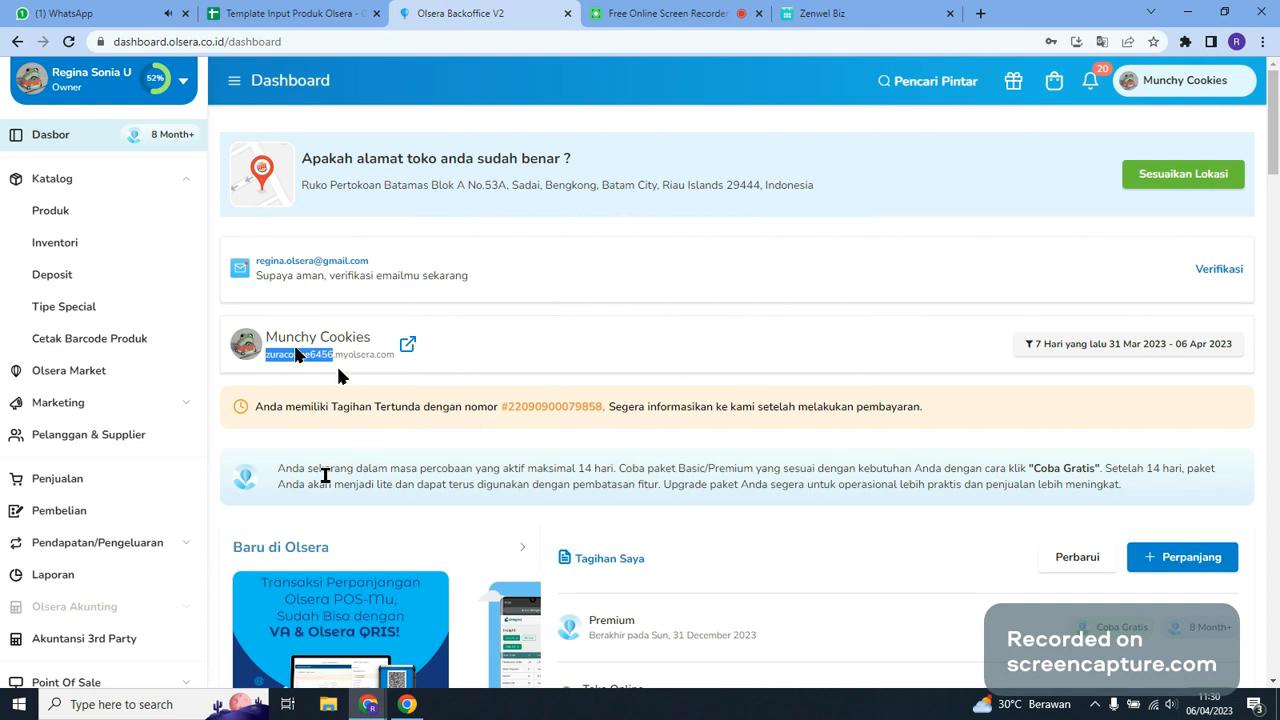
pyautogui.click(355, 12)
pyautogui.moveTo(162, 218); pyautogui.dragTo(162, 236)
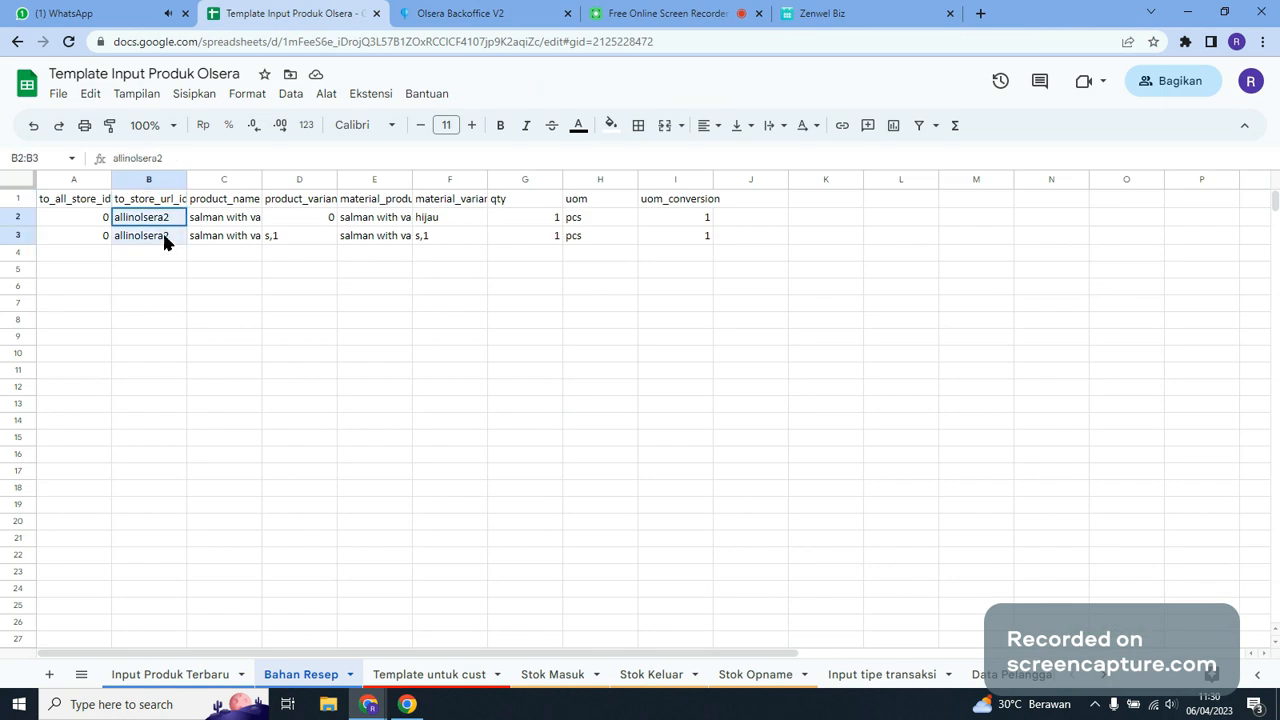
# Check the product_name column of the template and open the product list in the Olsera catalog
pyautogui.click(227, 199)
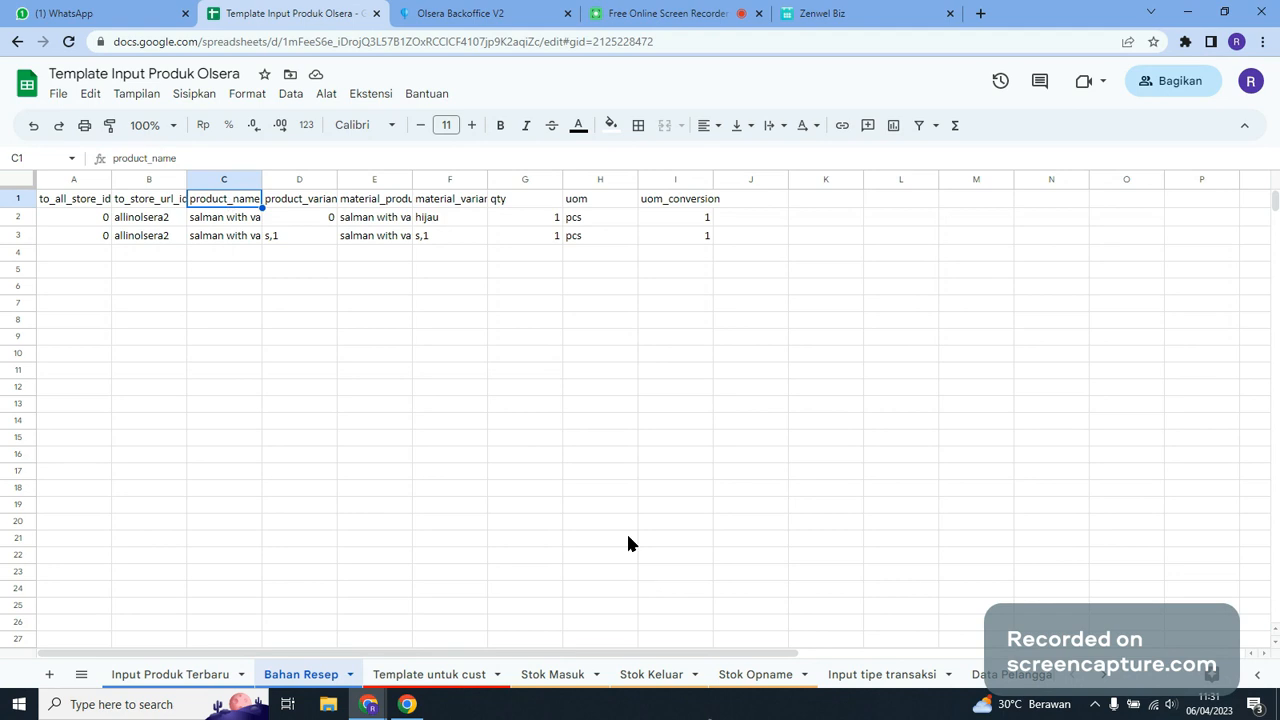
pyautogui.click(237, 221)
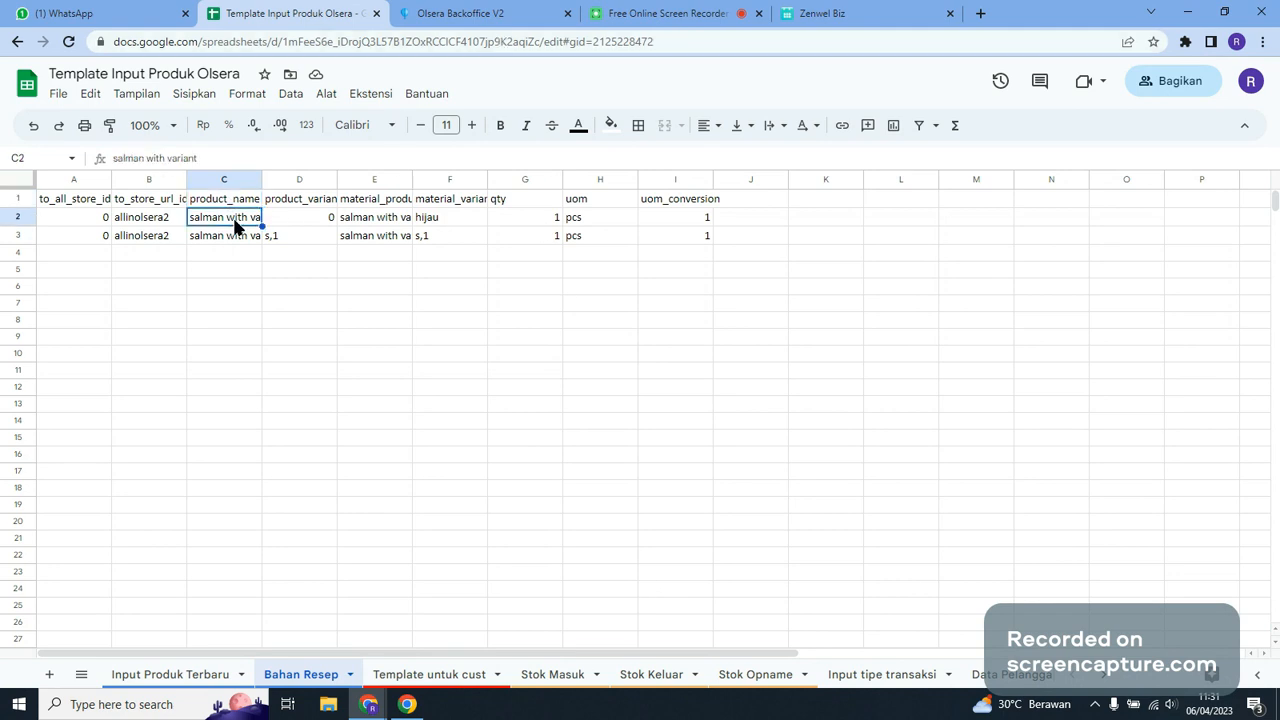
pyautogui.click(447, 10)
pyautogui.click(150, 218)
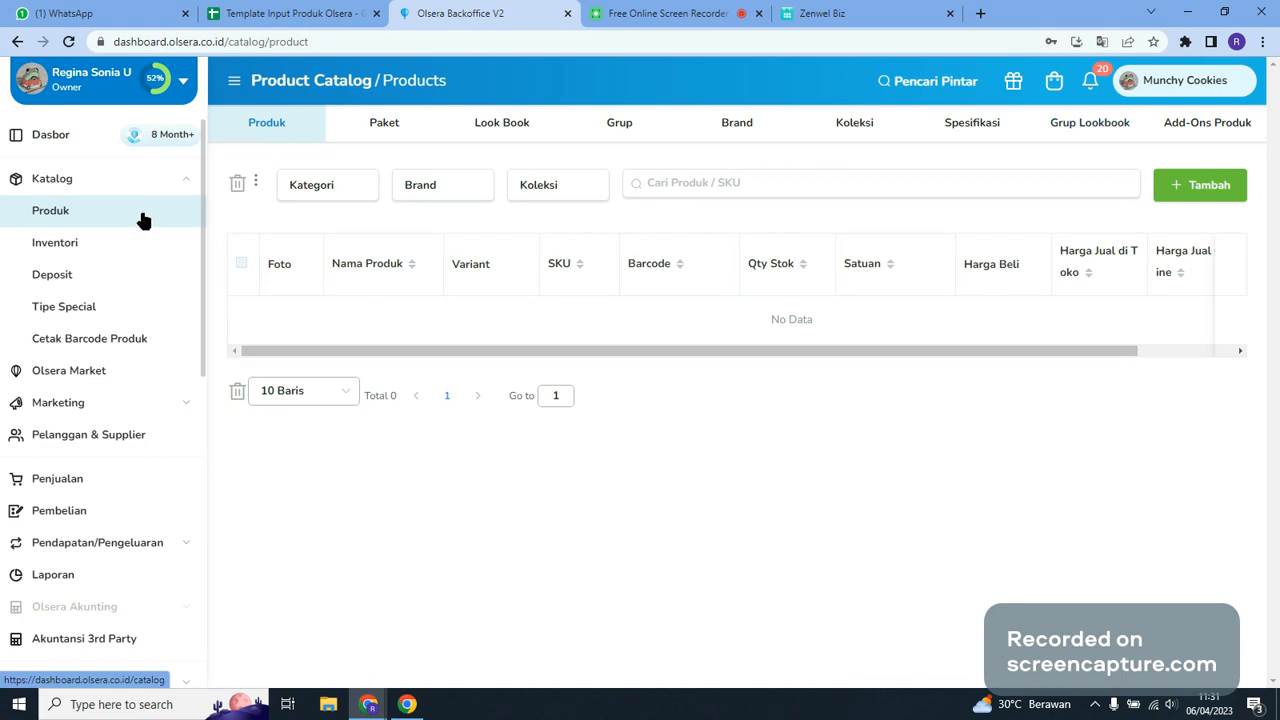
pyautogui.click(417, 131)
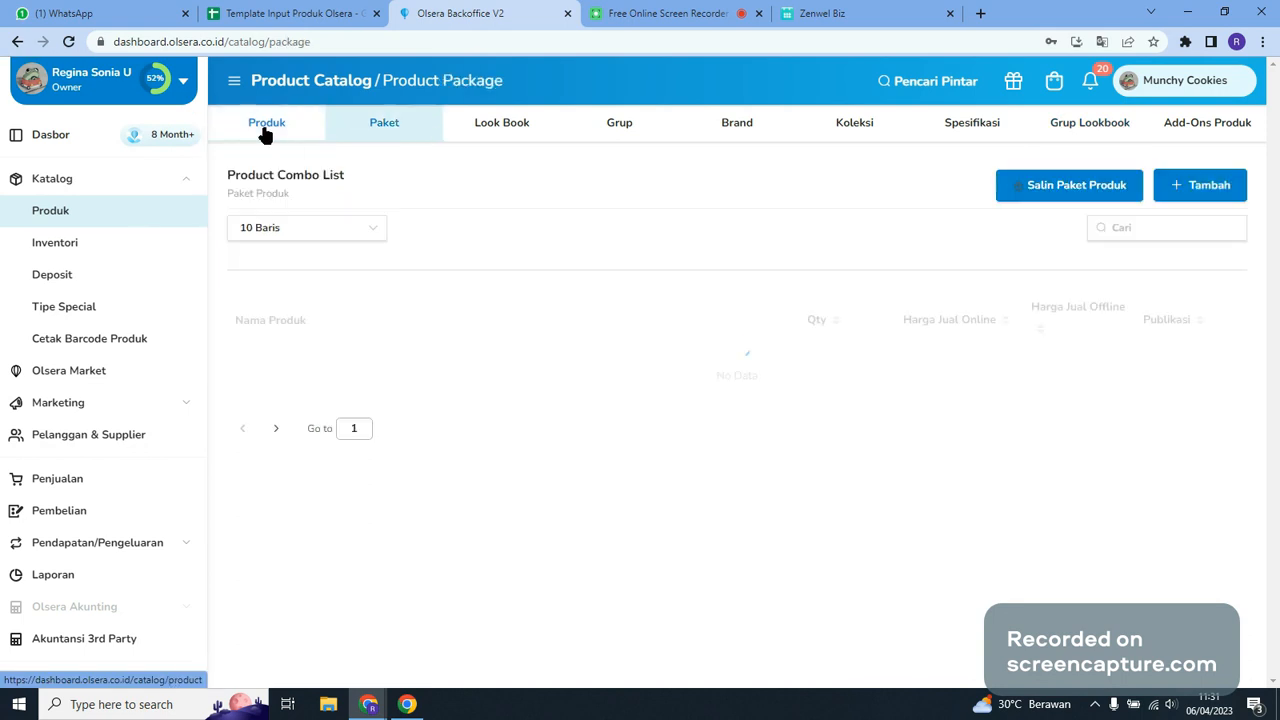
pyautogui.click(265, 131)
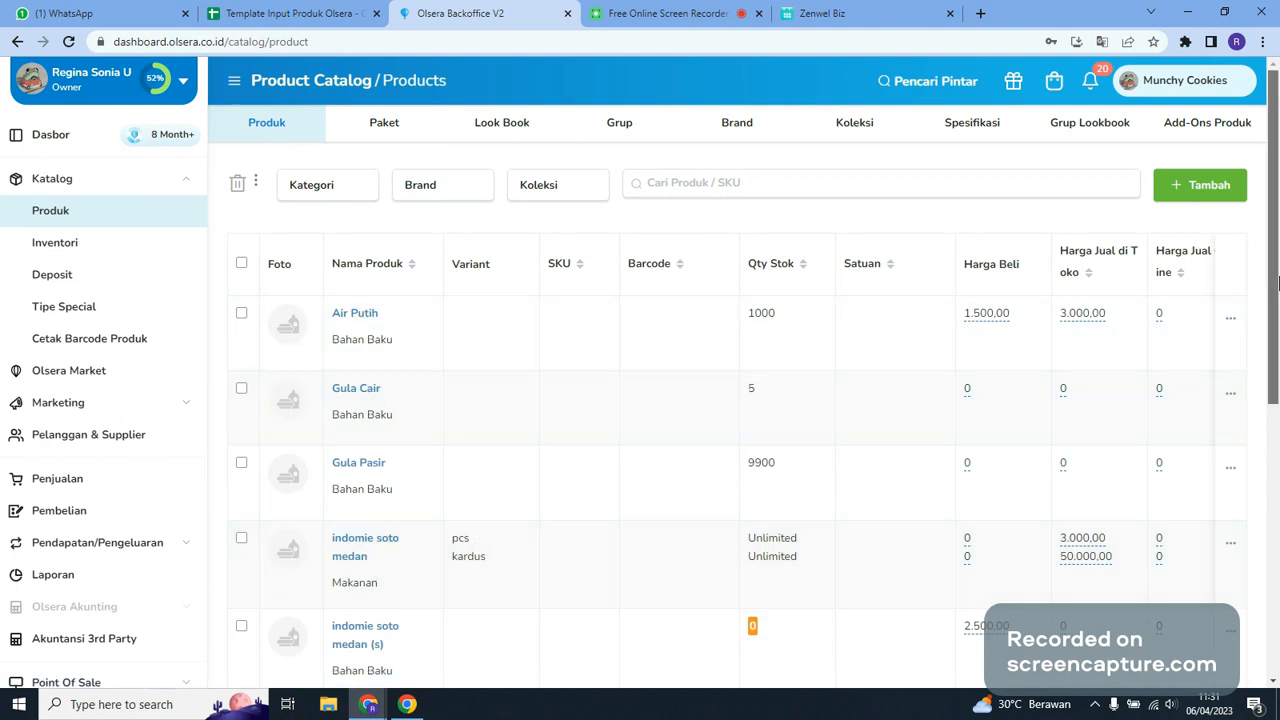
# Copy the product name indomie soto medan from the catalog into C2 and C3 of the Bahan Resep sheet
pyautogui.scroll(-2, 1276, 358)
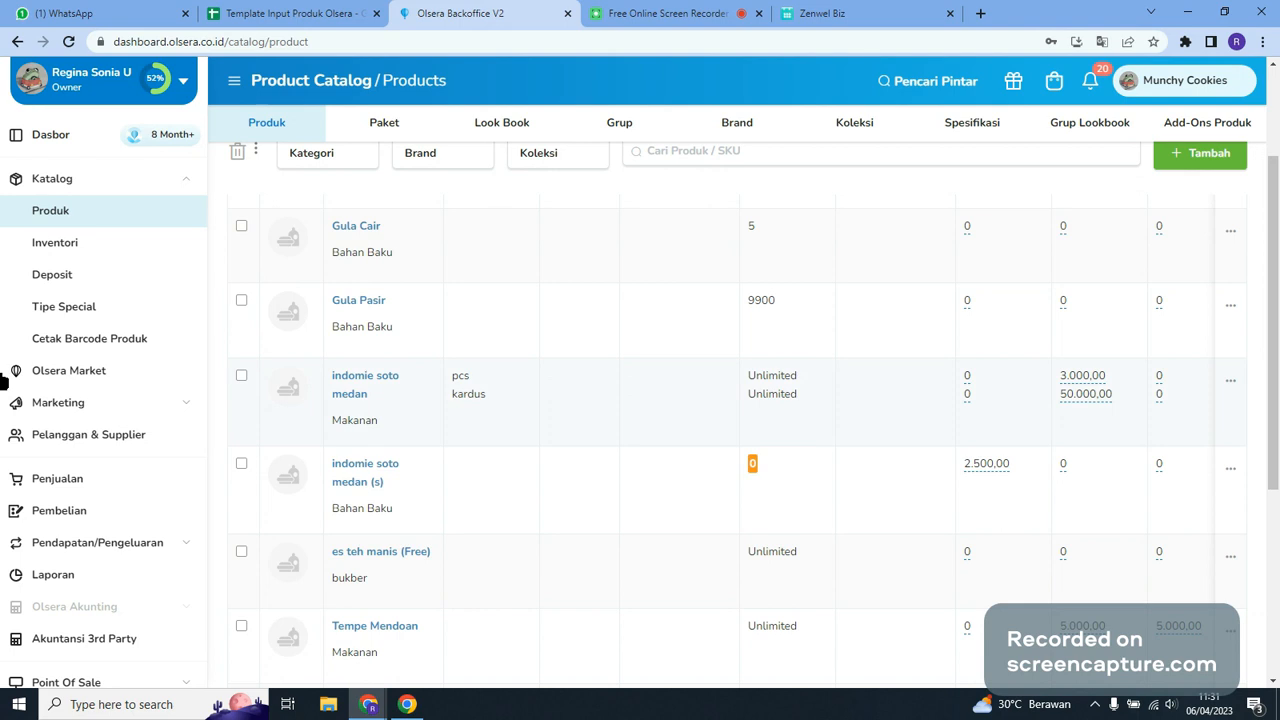
pyautogui.moveTo(372, 398); pyautogui.dragTo(328, 385)
pyautogui.hotkey('ctrl', 'c')
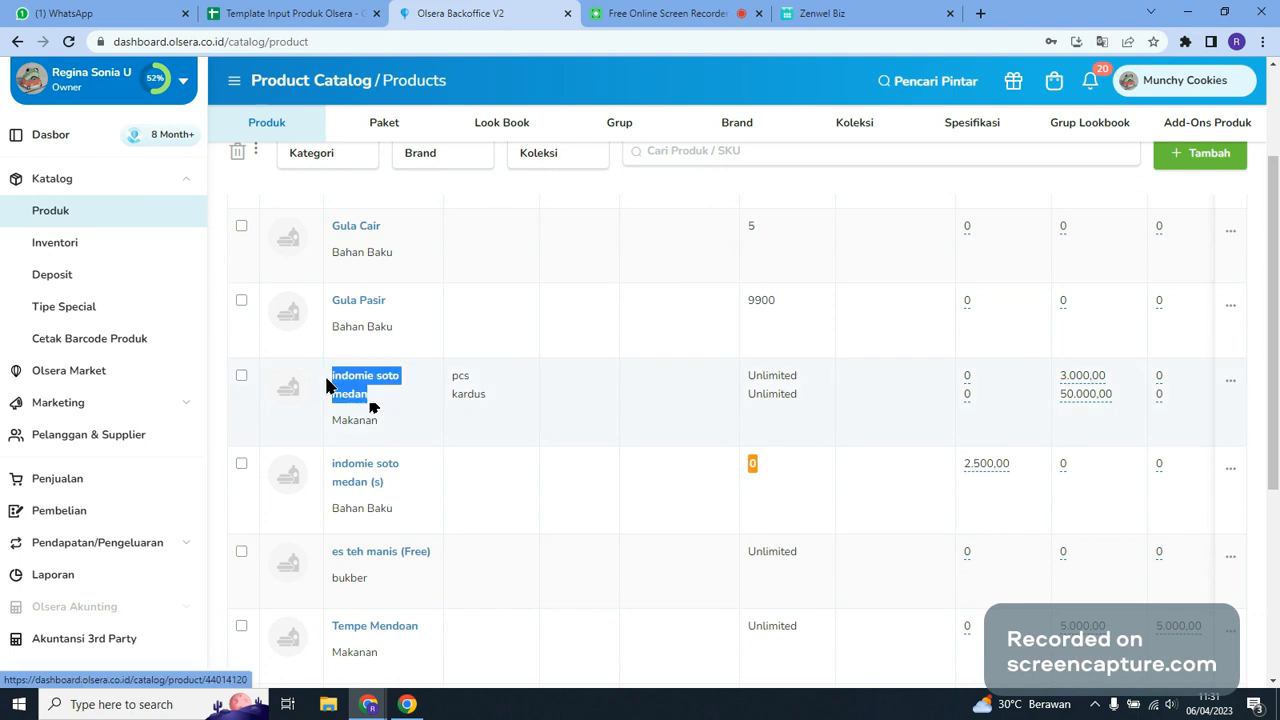
pyautogui.hotkey('ctrl', 'shift', 'Tab')
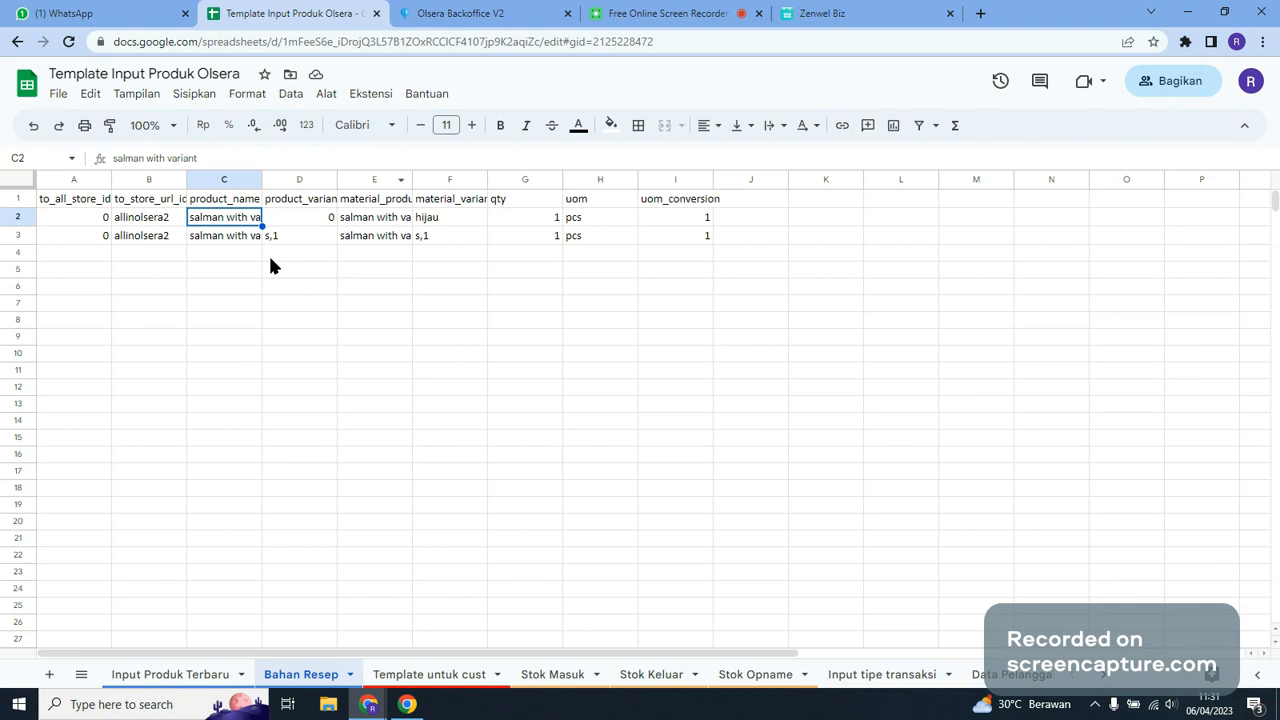
pyautogui.hotkey('ctrl', 'v')
pyautogui.click(252, 235)
pyautogui.hotkey('ctrl', 'v')
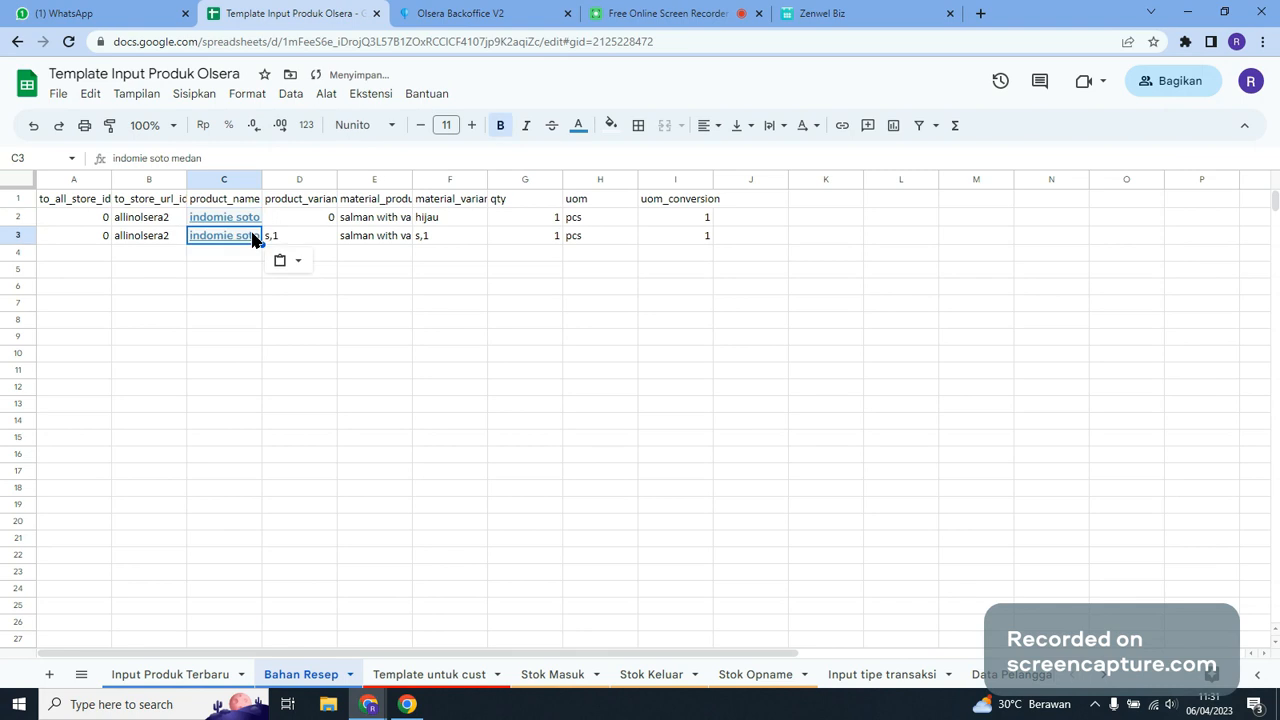
pyautogui.click(245, 218)
# Check the product_variant_name column against the variants of the products listed in the Olsera catalog
pyautogui.click(322, 204)
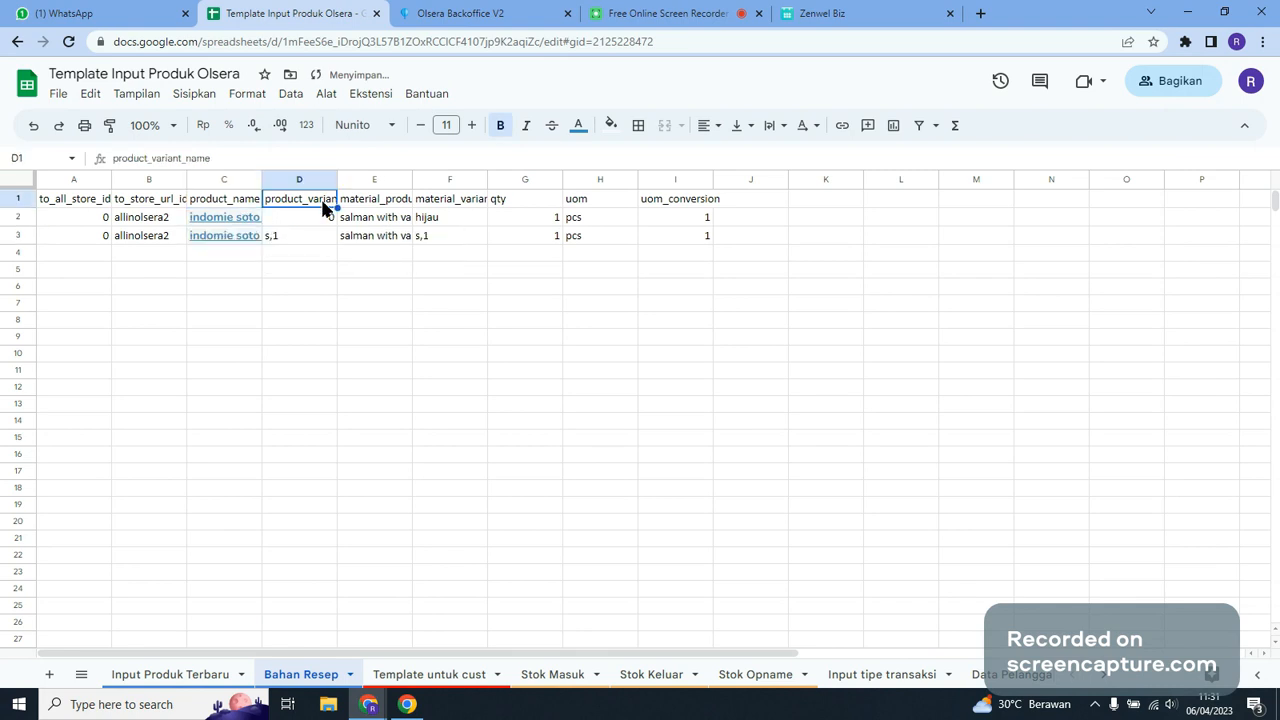
pyautogui.click(160, 12)
pyautogui.click(423, 12)
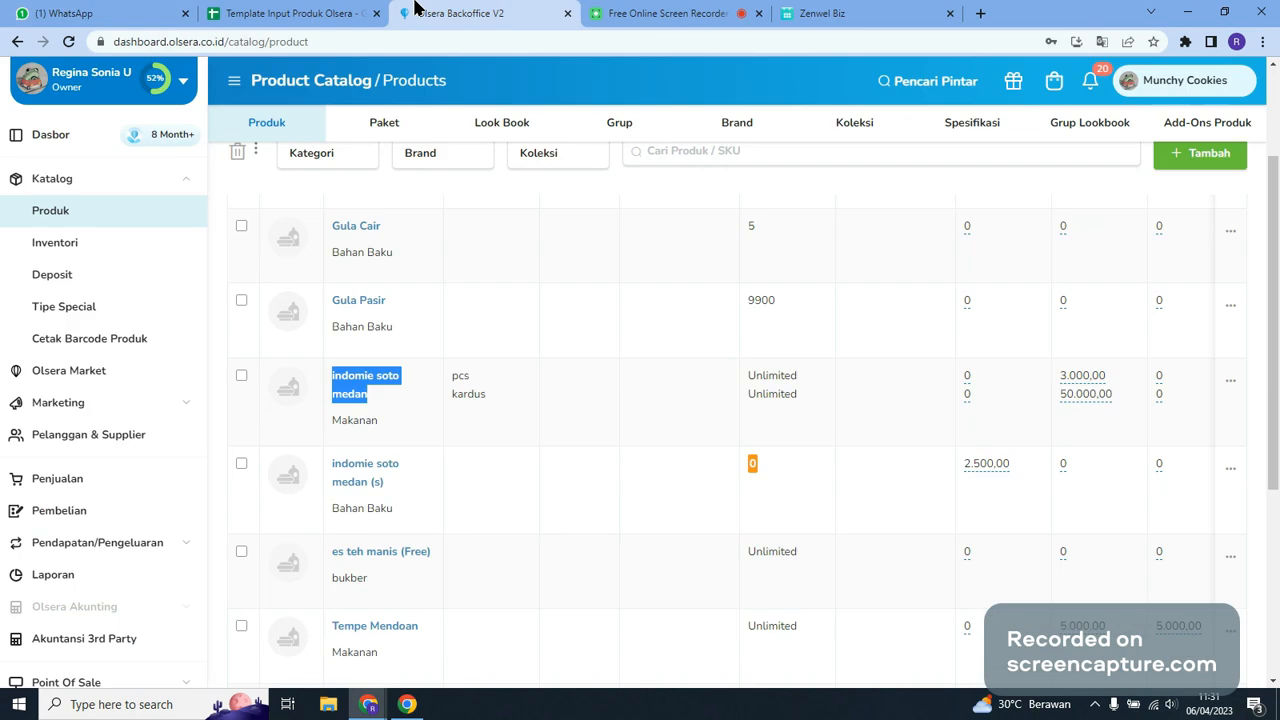
pyautogui.click(499, 382)
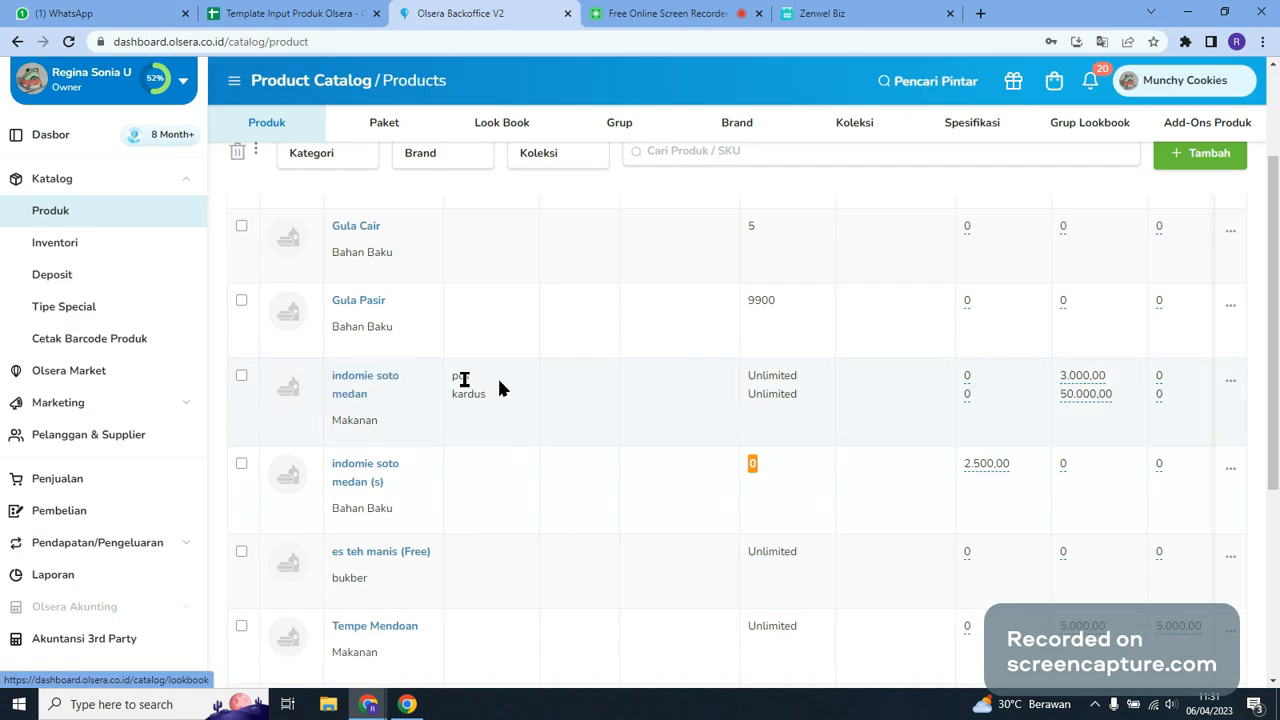
pyautogui.moveTo(490, 393); pyautogui.dragTo(462, 405)
pyautogui.scroll(-4, 455, 584)
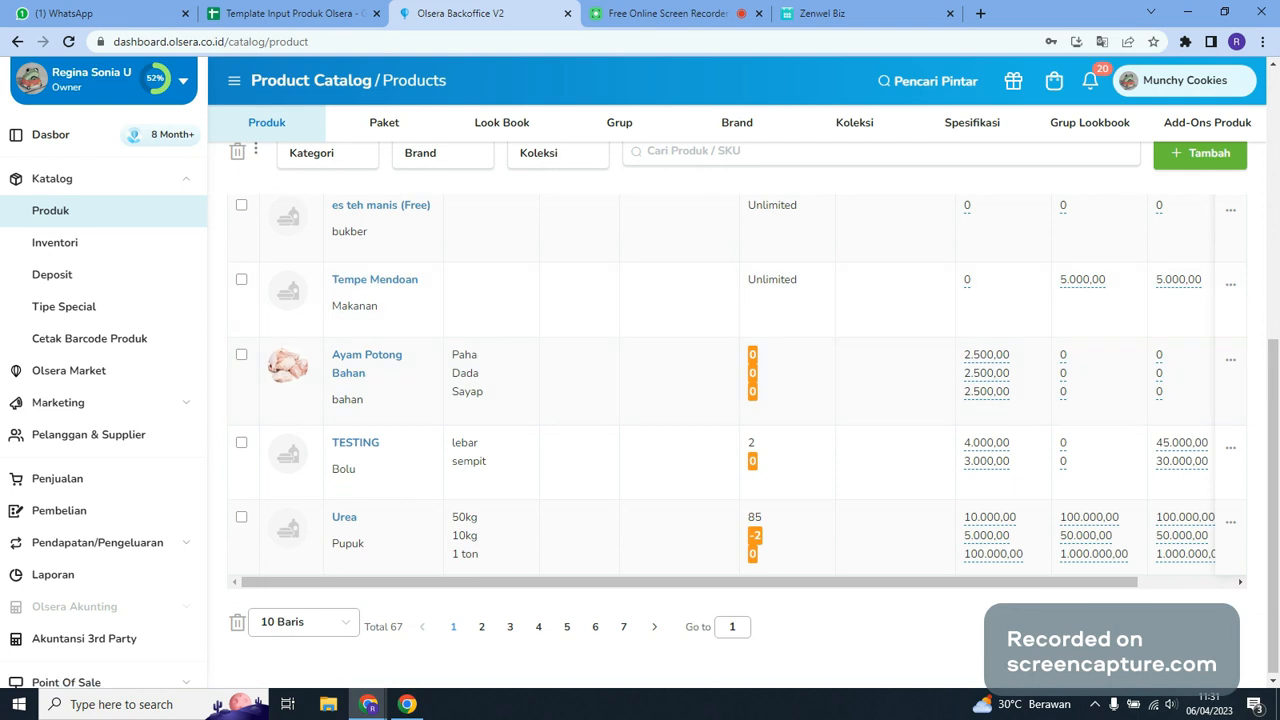
pyautogui.scroll(5, 470, 556)
# Fill product_variant_name with the catalog's variants for indomie soto medan: pcs in D2 and kardus in D3
pyautogui.doubleClick(460, 538)
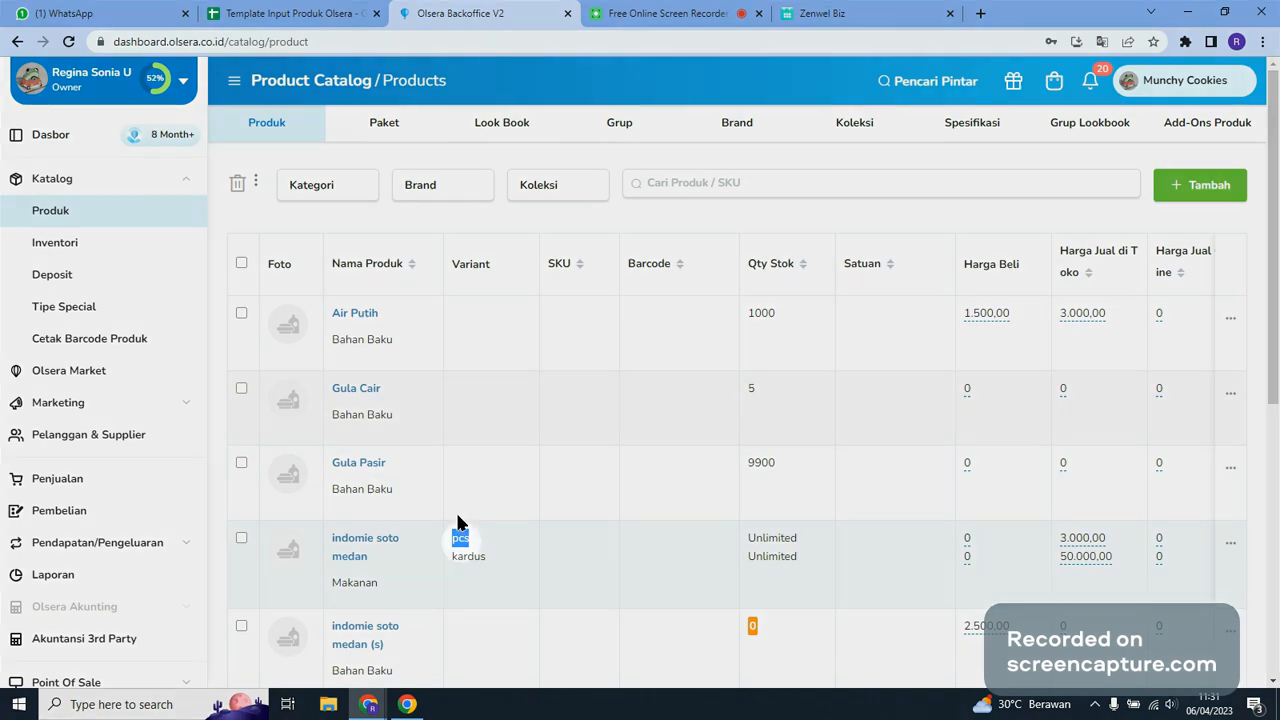
pyautogui.click(308, 14)
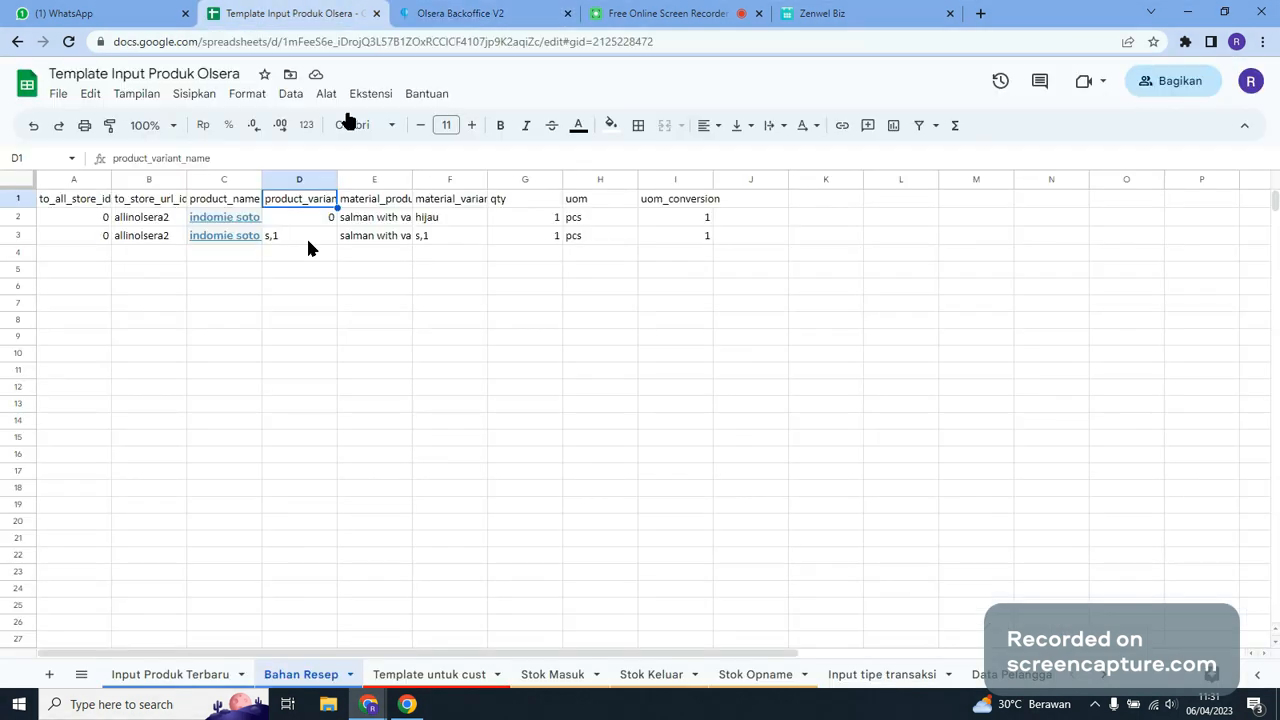
pyautogui.click(460, 14)
pyautogui.moveTo(452, 538); pyautogui.dragTo(467, 538)
pyautogui.click(308, 14)
pyautogui.hotkey('ctrl', 'Tab')
pyautogui.click(458, 560)
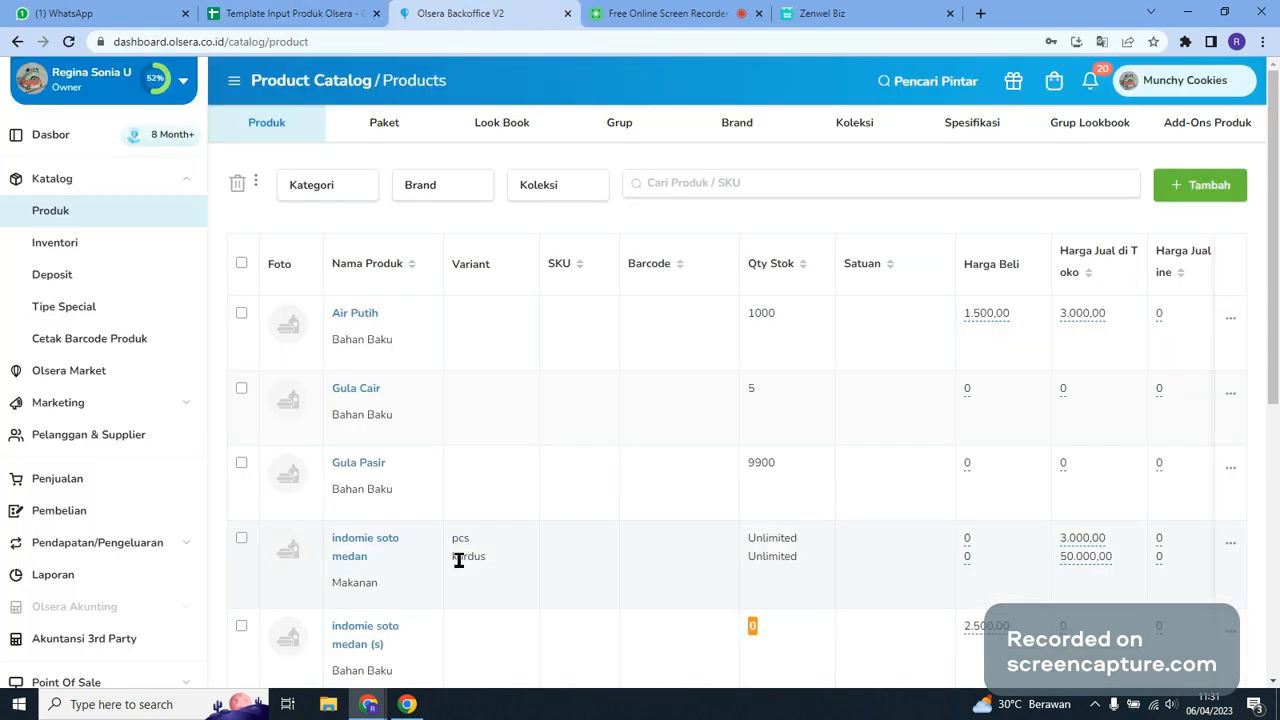
pyautogui.hotkey('ctrl', 'shift', 'Tab')
pyautogui.press('Down')
pyautogui.write('kardus')
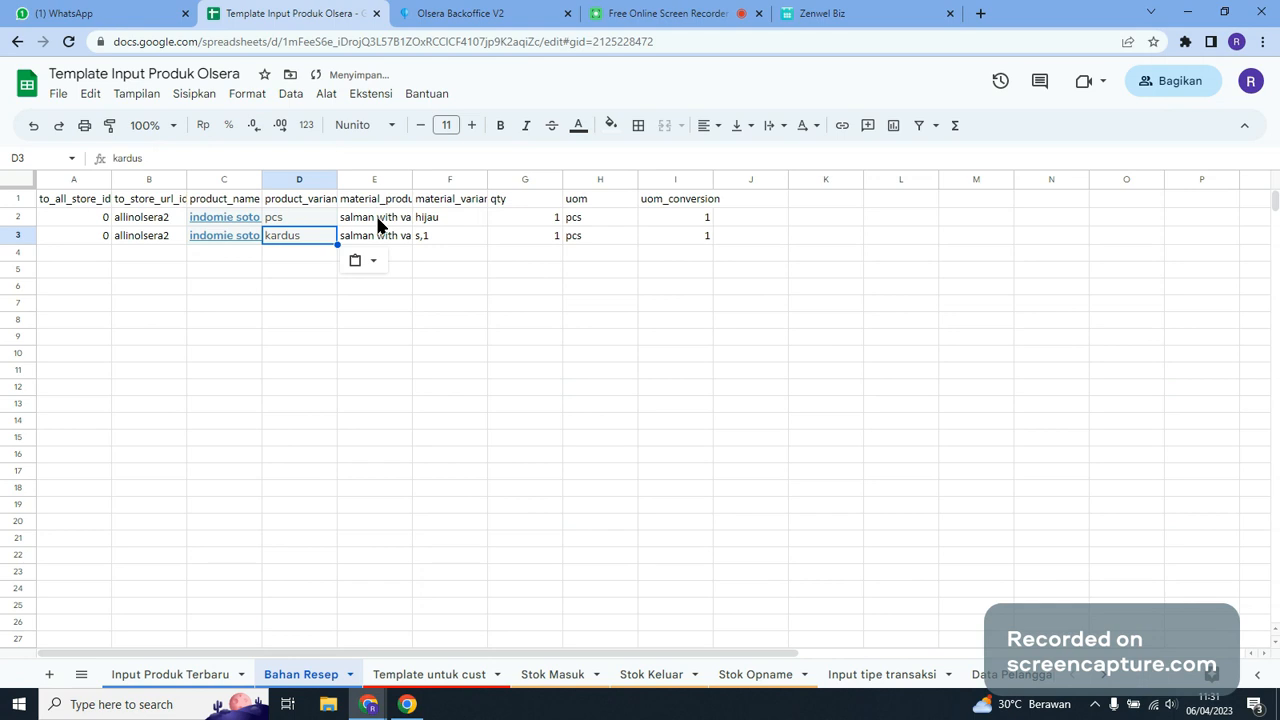
# Copy the raw-material name indomie soto medan (s) from the Olsera catalog into material_product_name cells E2 and E3 of the Bahan Resep sheet
pyautogui.click(385, 204)
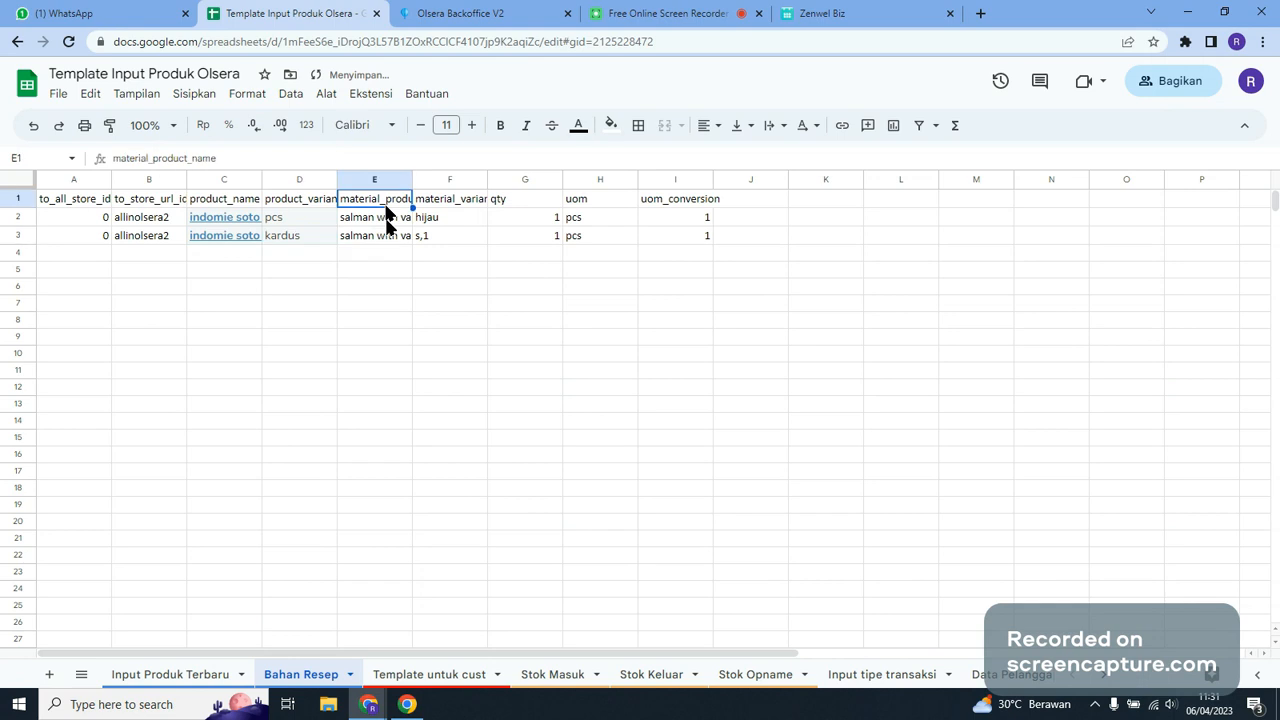
pyautogui.hotkey('ctrl', 'Tab')
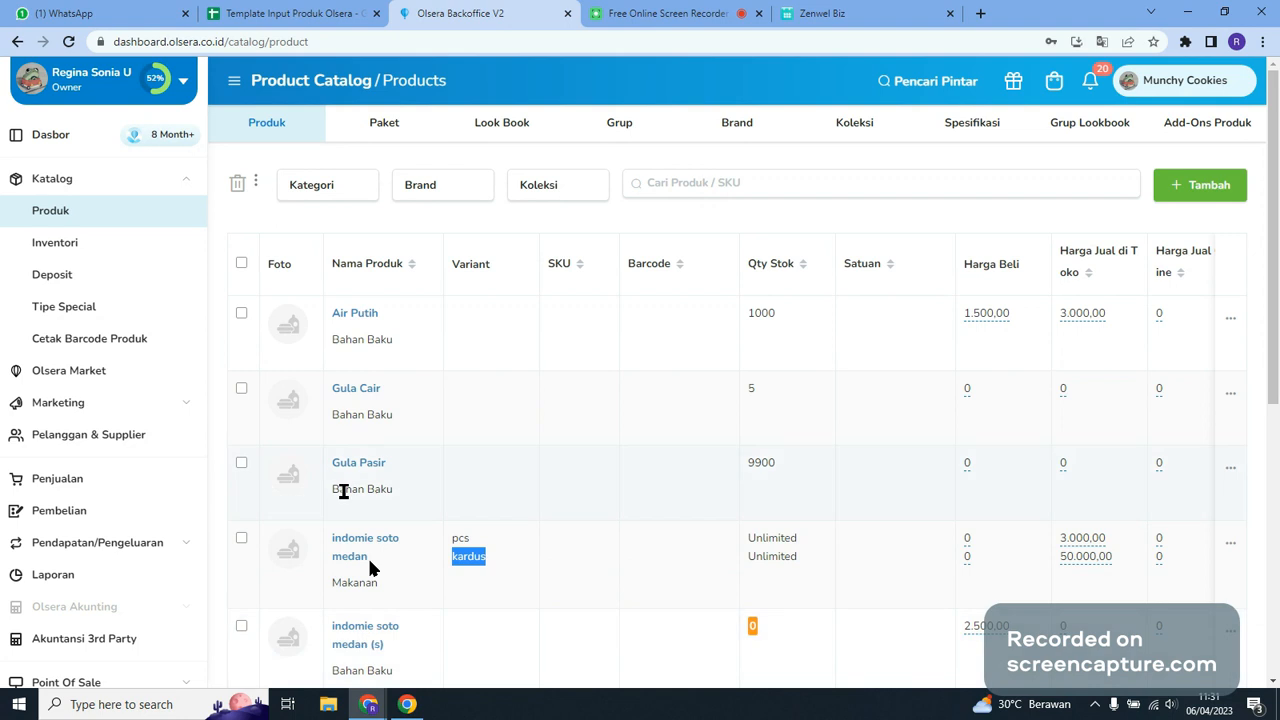
pyautogui.moveTo(398, 663); pyautogui.dragTo(330, 638)
pyautogui.hotkey('ctrl', 'c')
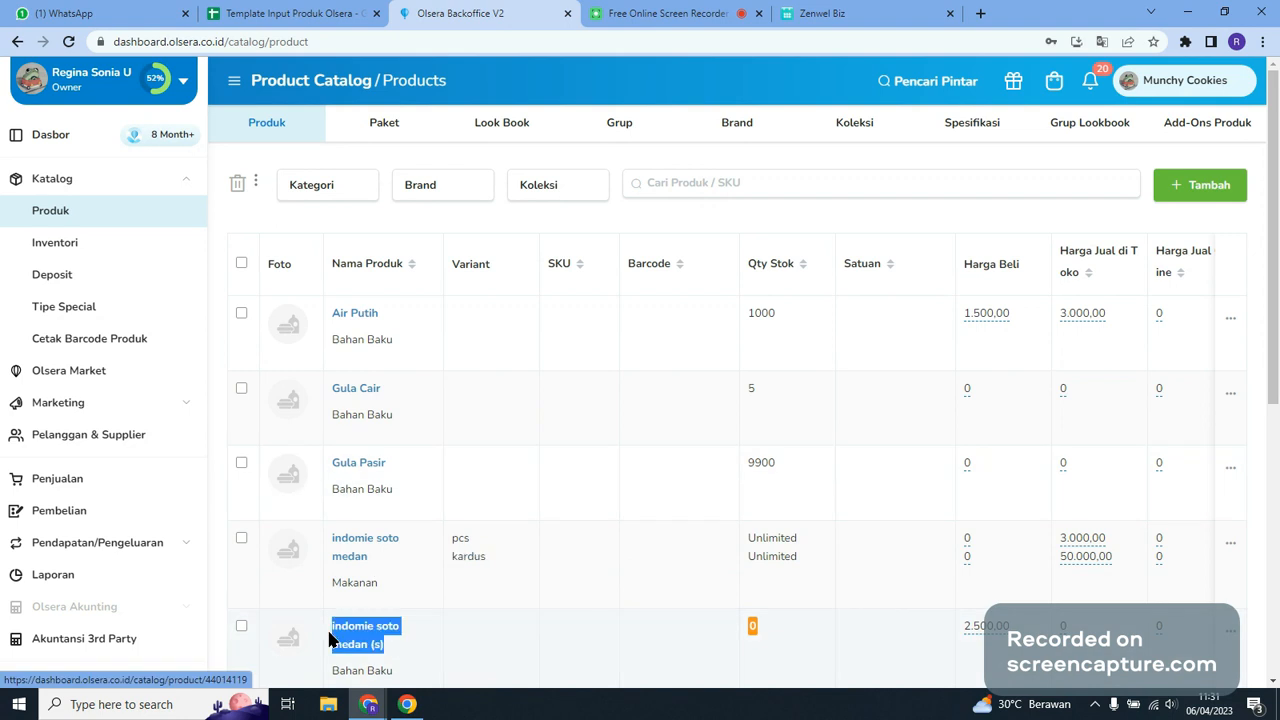
pyautogui.scroll(-1, 340, 675)
pyautogui.scroll(-2, 340, 675)
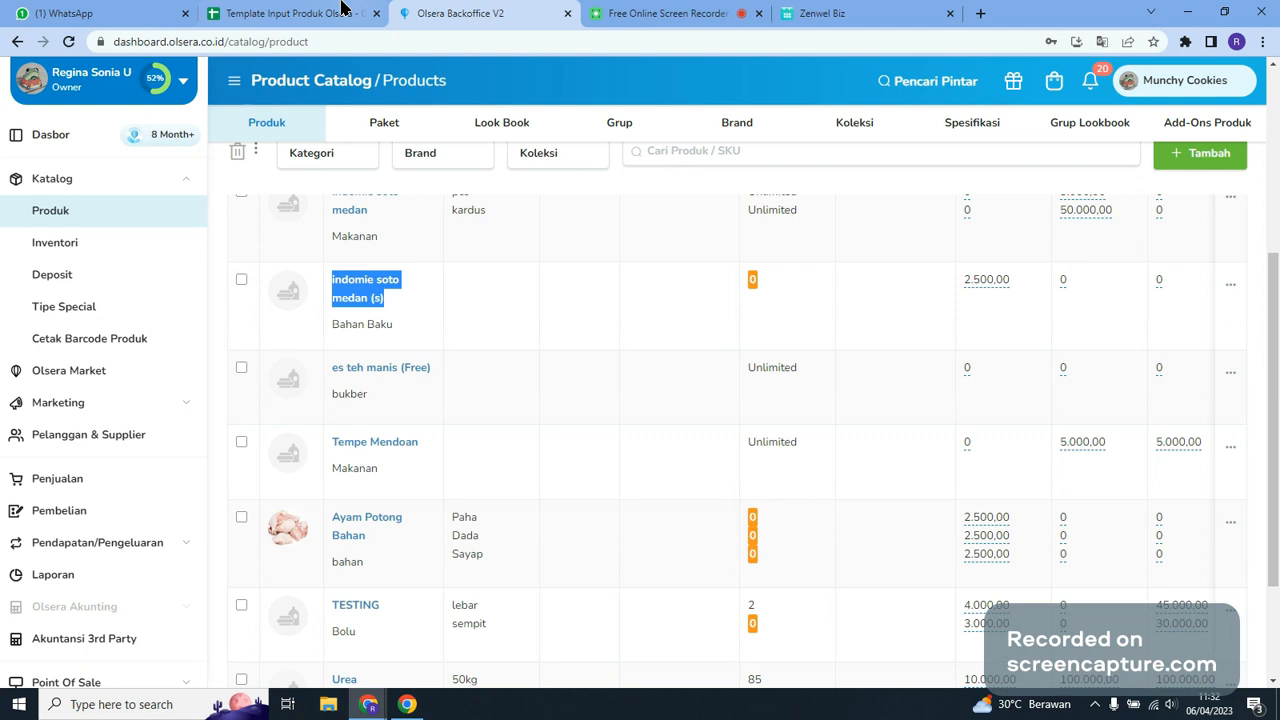
pyautogui.click(341, 10)
pyautogui.click(408, 218)
pyautogui.hotkey('ctrl', 'v')
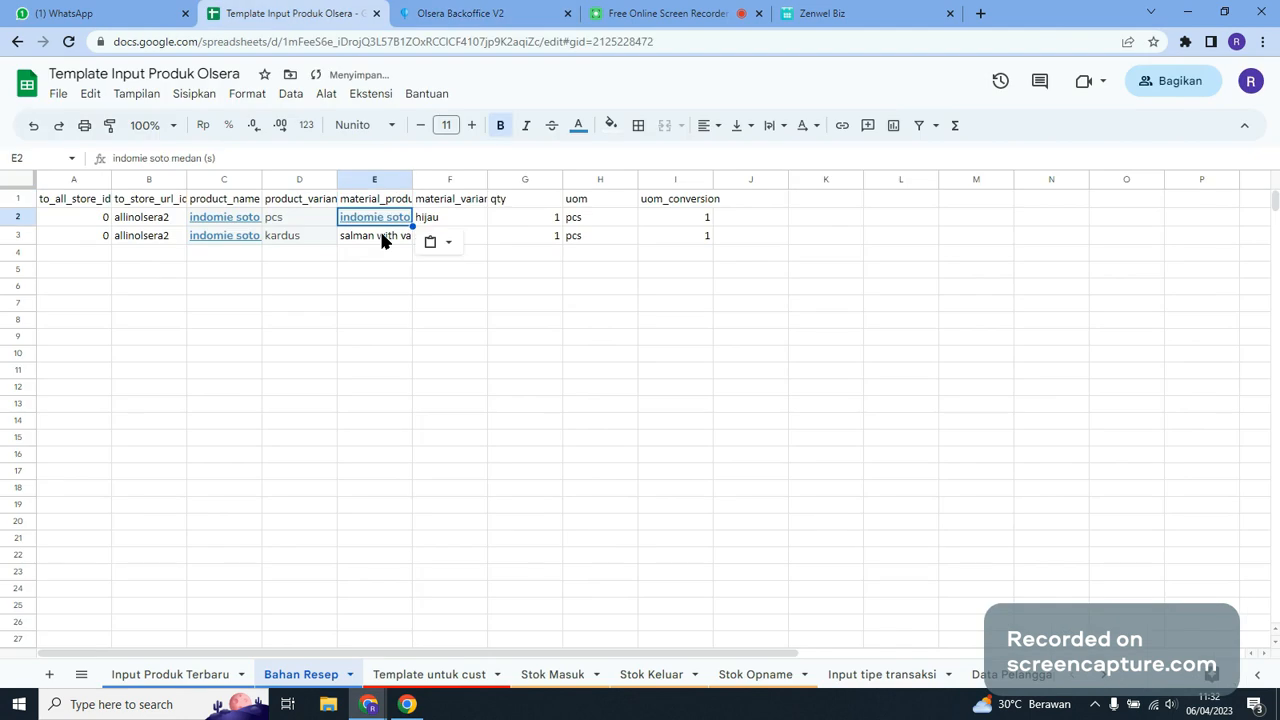
pyautogui.click(382, 237)
pyautogui.hotkey('ctrl', 'v')
# Check the catalog for variants of the material indomie soto medan (s) and clear the material_variant_name cells F2 and F3
pyautogui.click(459, 198)
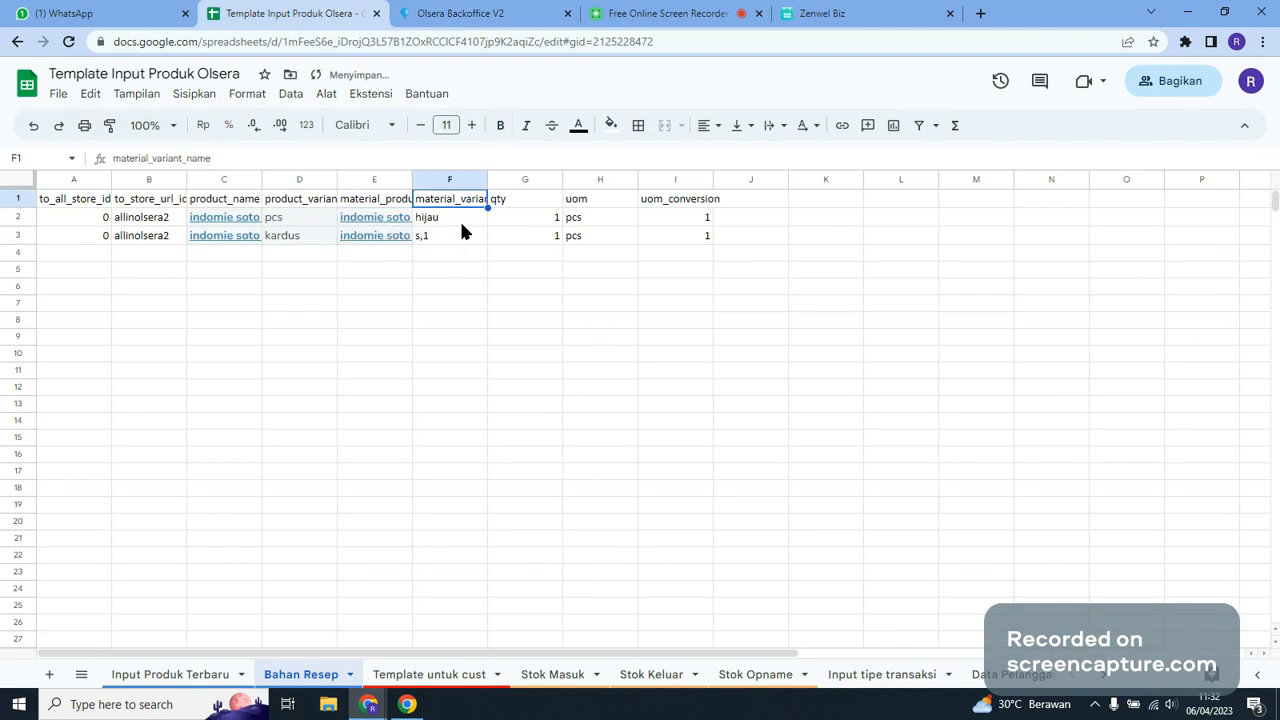
pyautogui.click(460, 13)
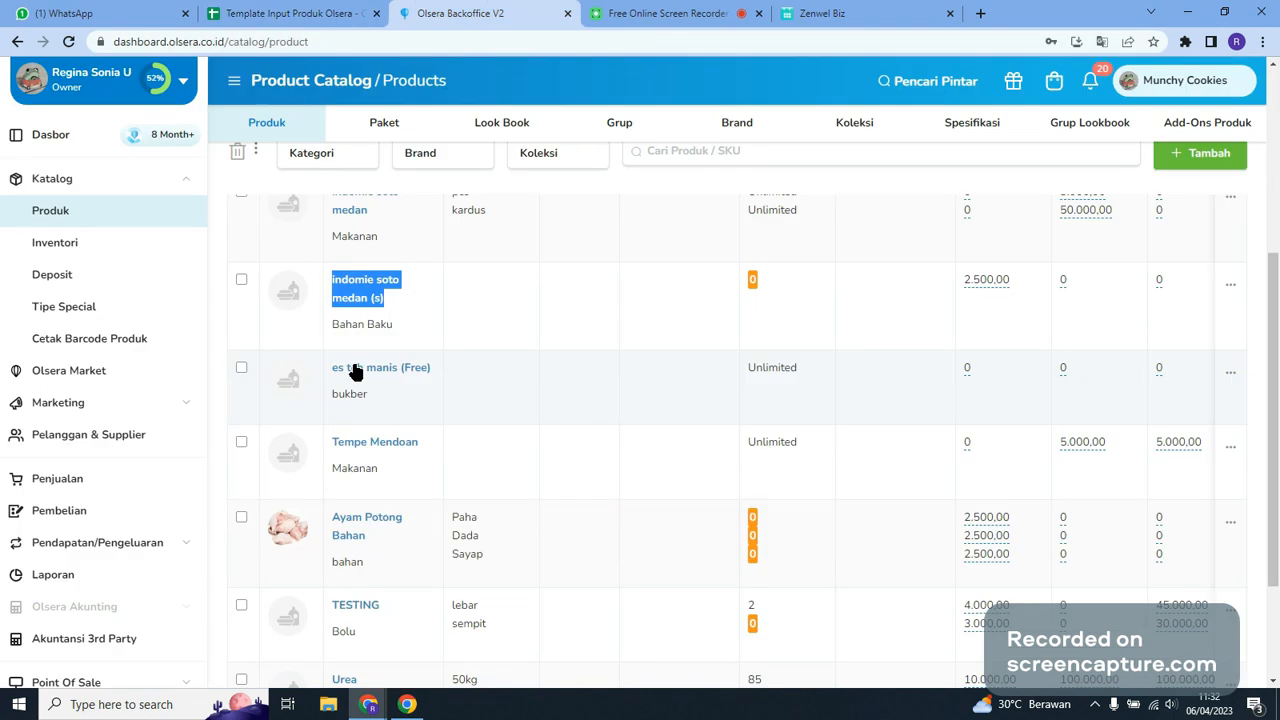
pyautogui.hotkey('ctrl', 'shift', 'Tab')
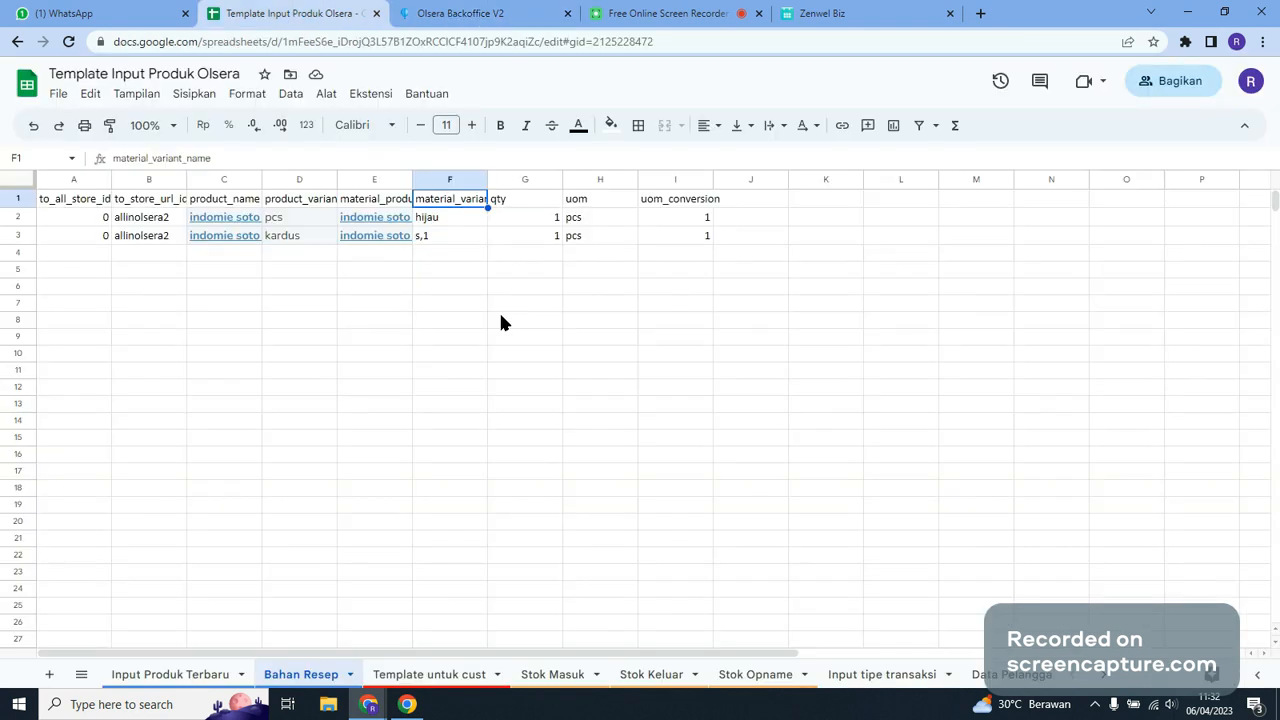
pyautogui.press('Down')
pyautogui.press('Delete')
pyautogui.press('Down')
pyautogui.press('Delete')
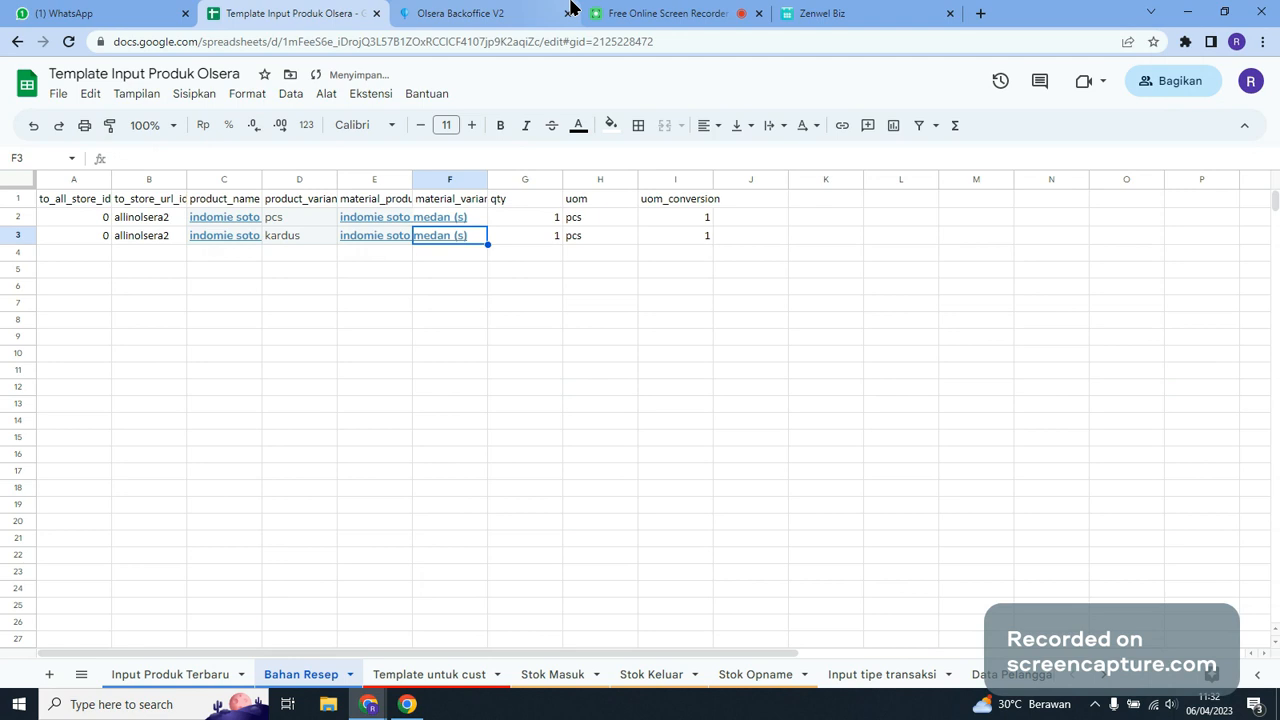
pyautogui.press('Down')
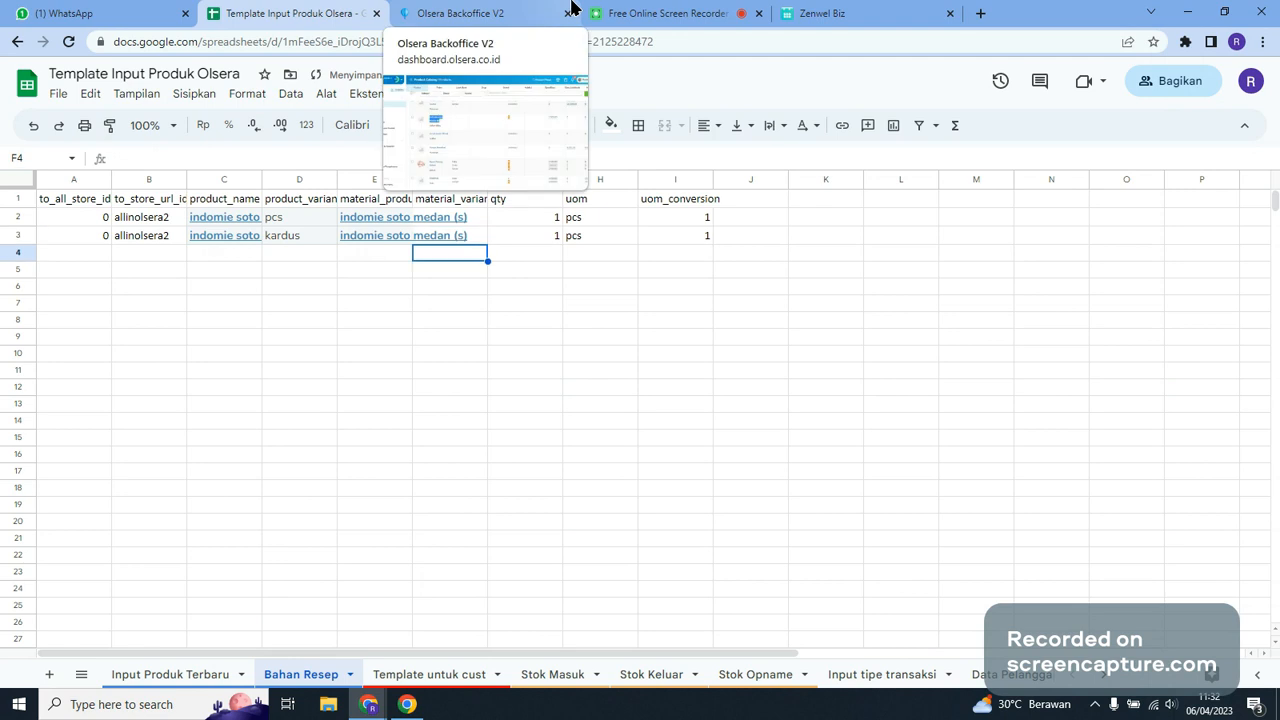
# Review the material quantity for the pcs variant and set the kardus variant's qty in G3 to 36
pyautogui.click(548, 219)
pyautogui.click(404, 224)
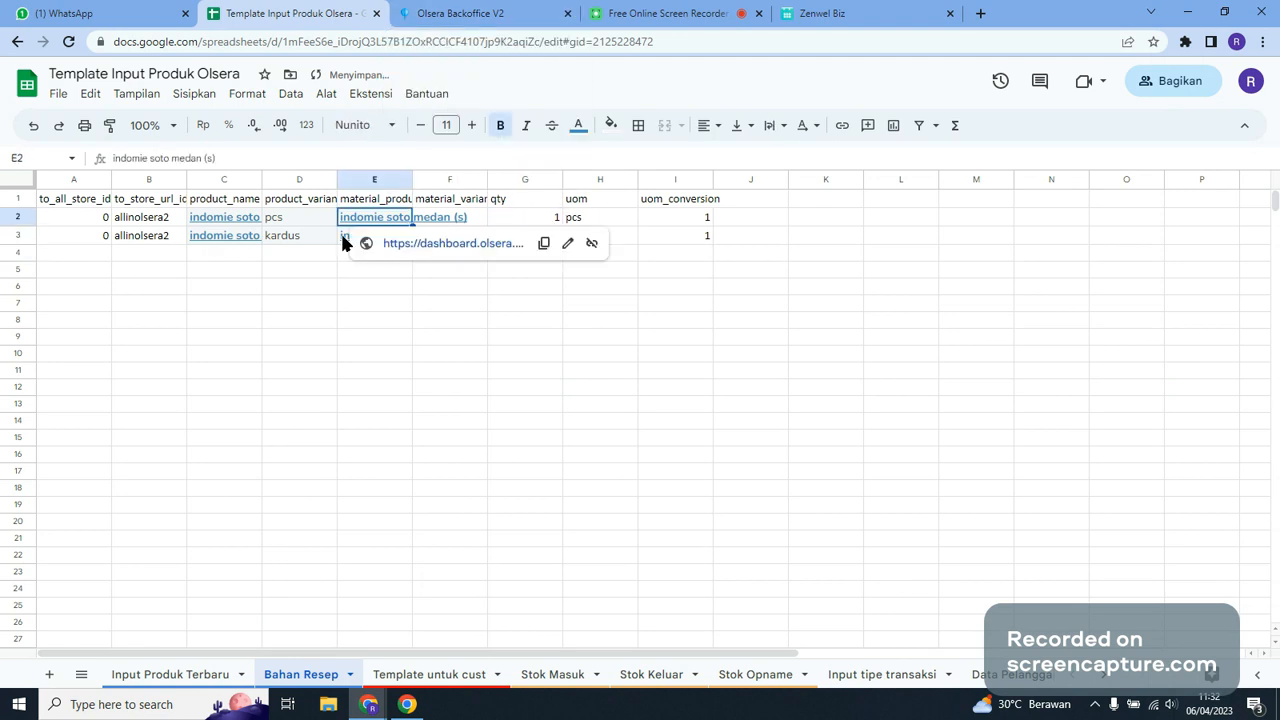
pyautogui.click(227, 224)
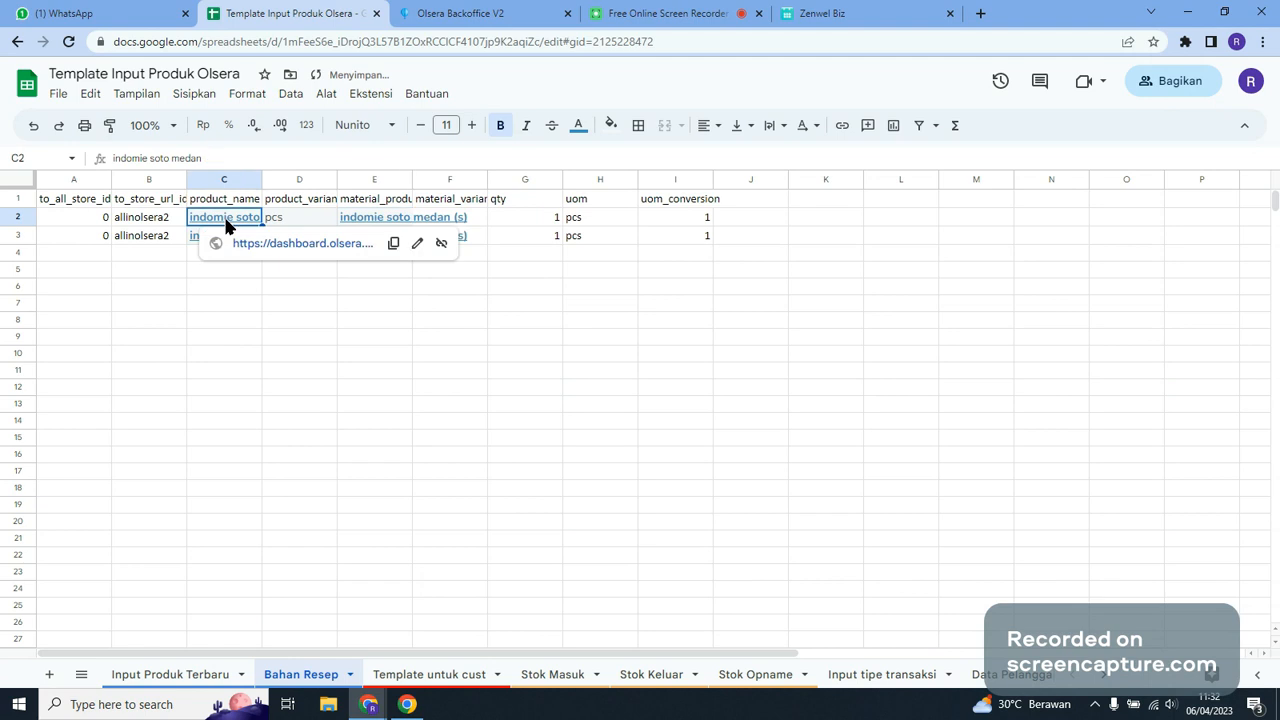
pyautogui.click(502, 222)
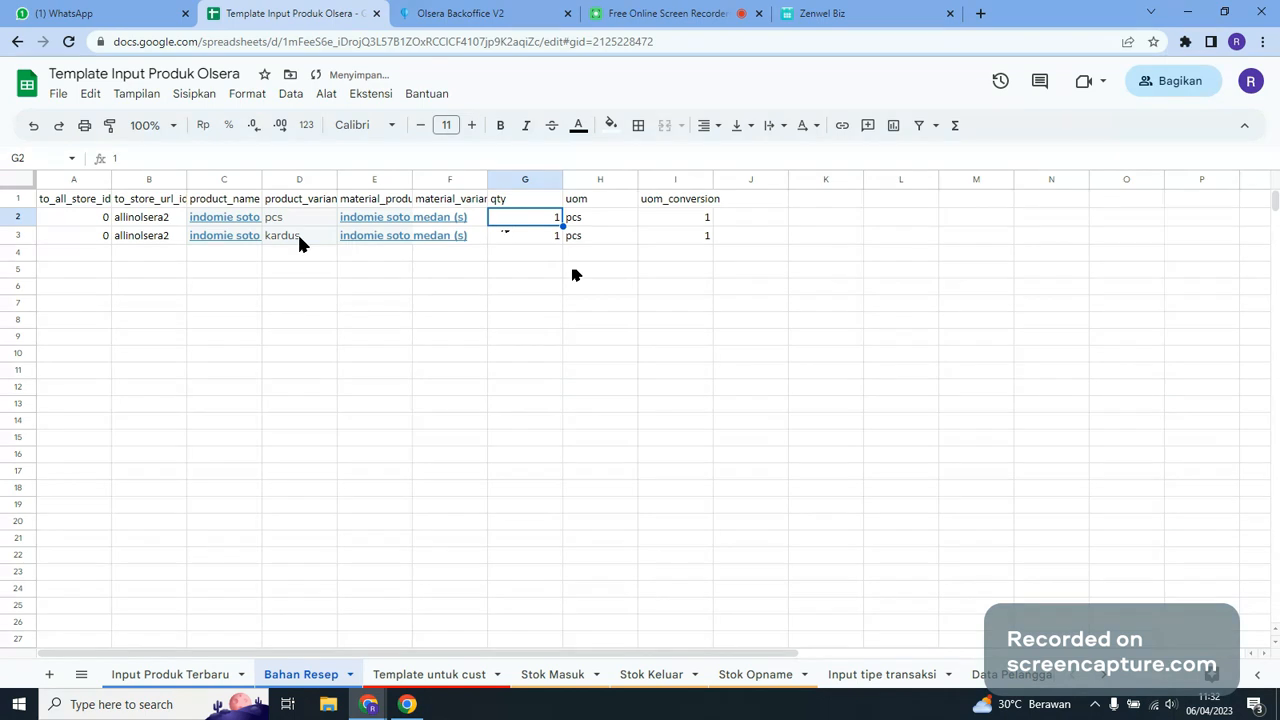
pyautogui.click(532, 244)
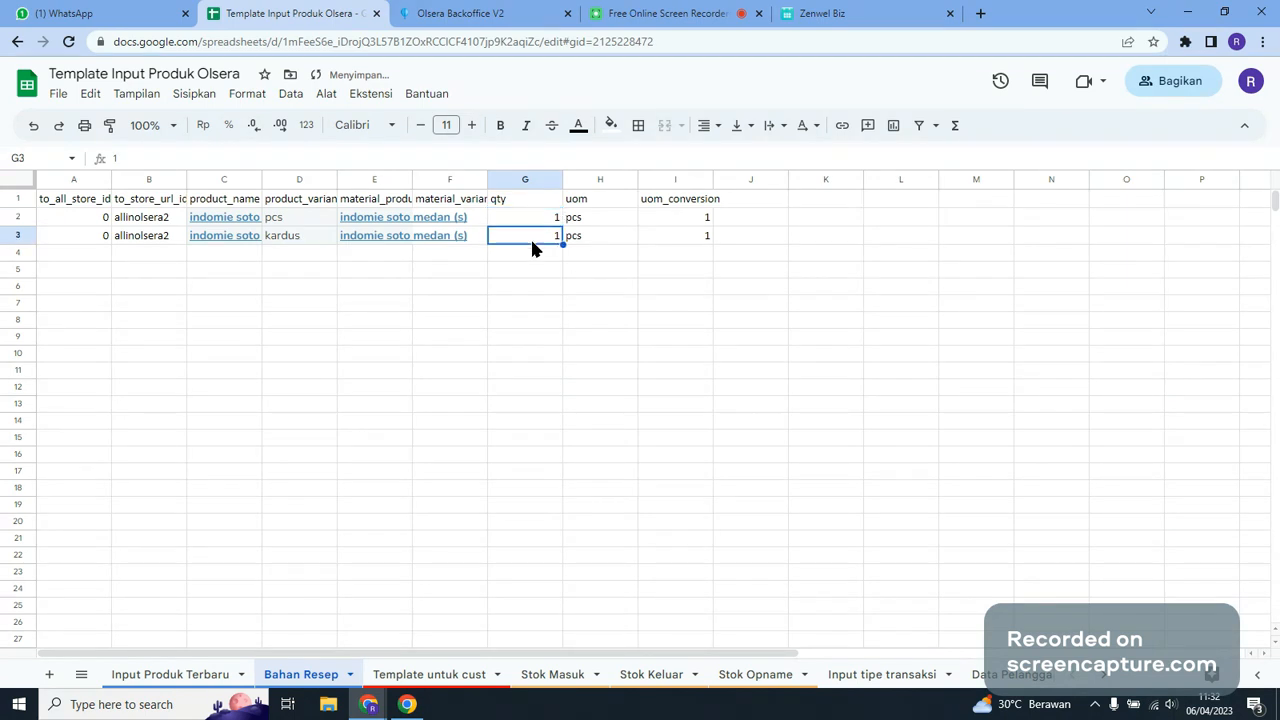
pyautogui.write('36')
pyautogui.press('Return')
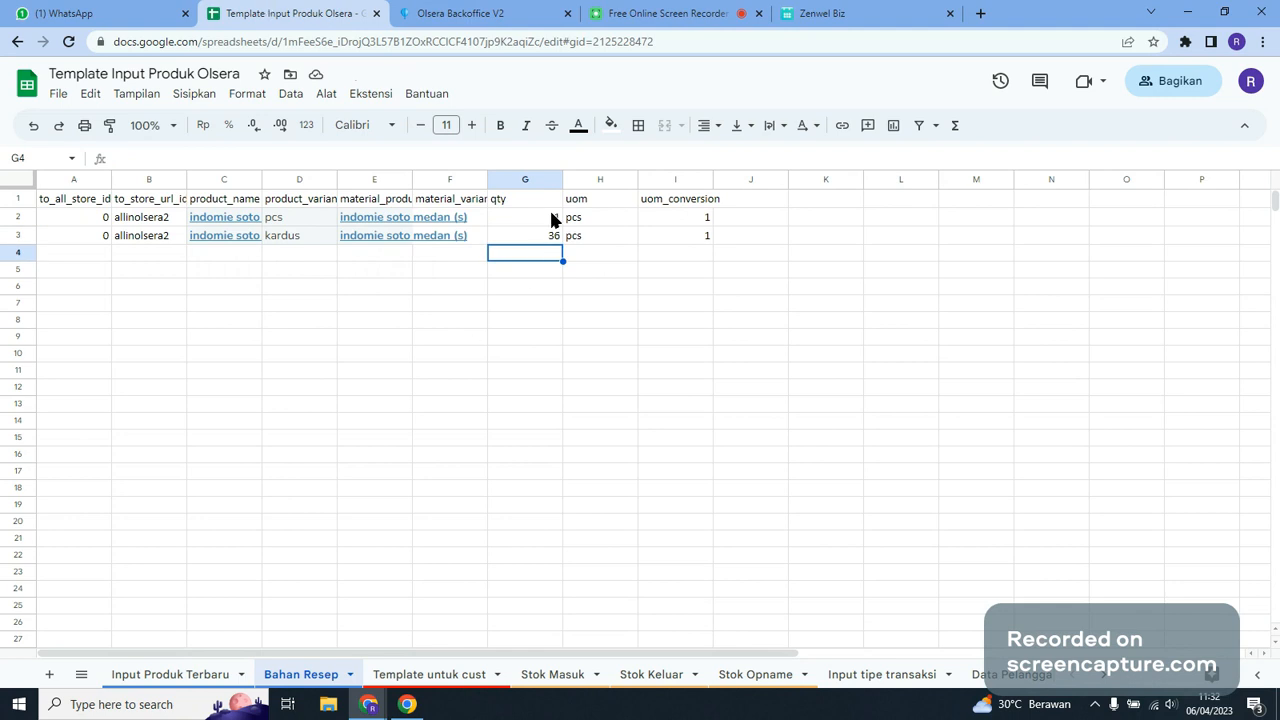
# Try the decimal quantity 36.5 in G3 and set the cell back to 36
pyautogui.click(555, 237)
pyautogui.press('F2')
pyautogui.write('.5')
pyautogui.press('Return')
pyautogui.press('Up')
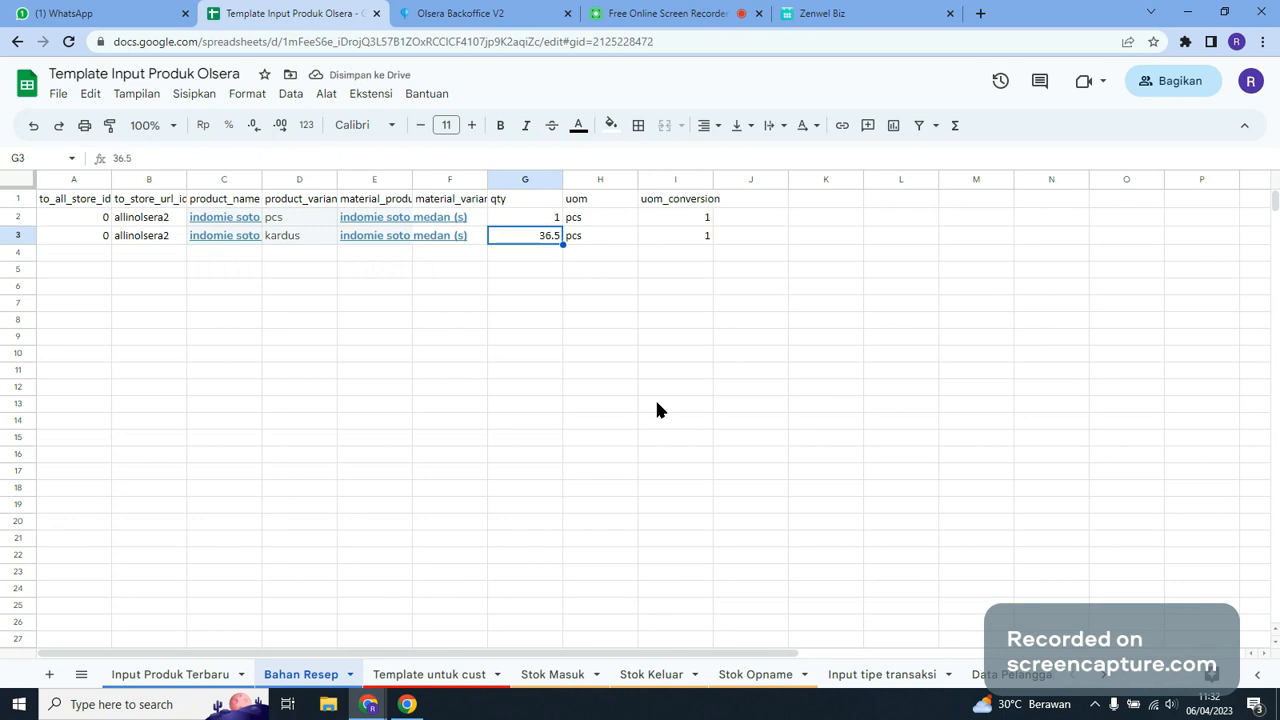
pyautogui.press('Return')
pyautogui.press('BackSpace')
pyautogui.press('Return')
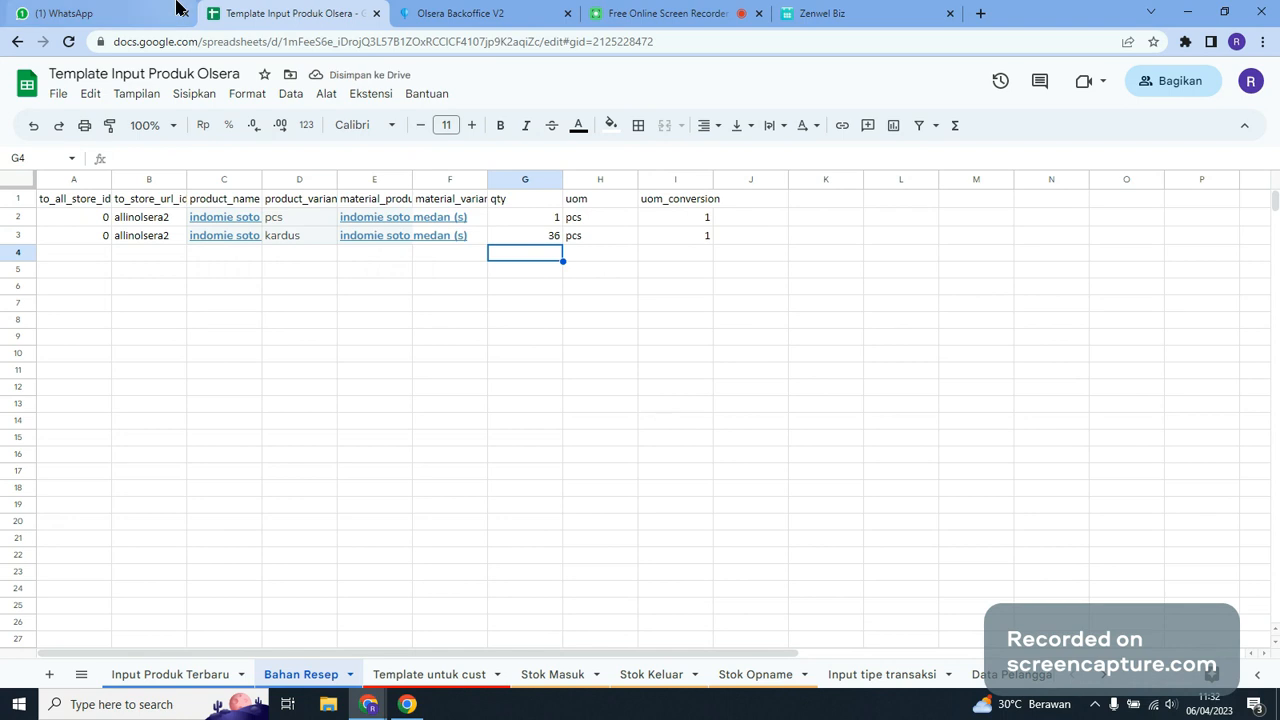
# Copy the product name es teh manis (Free) from the Olsera catalog into C4 of the Bahan Resep sheet
pyautogui.click(432, 12)
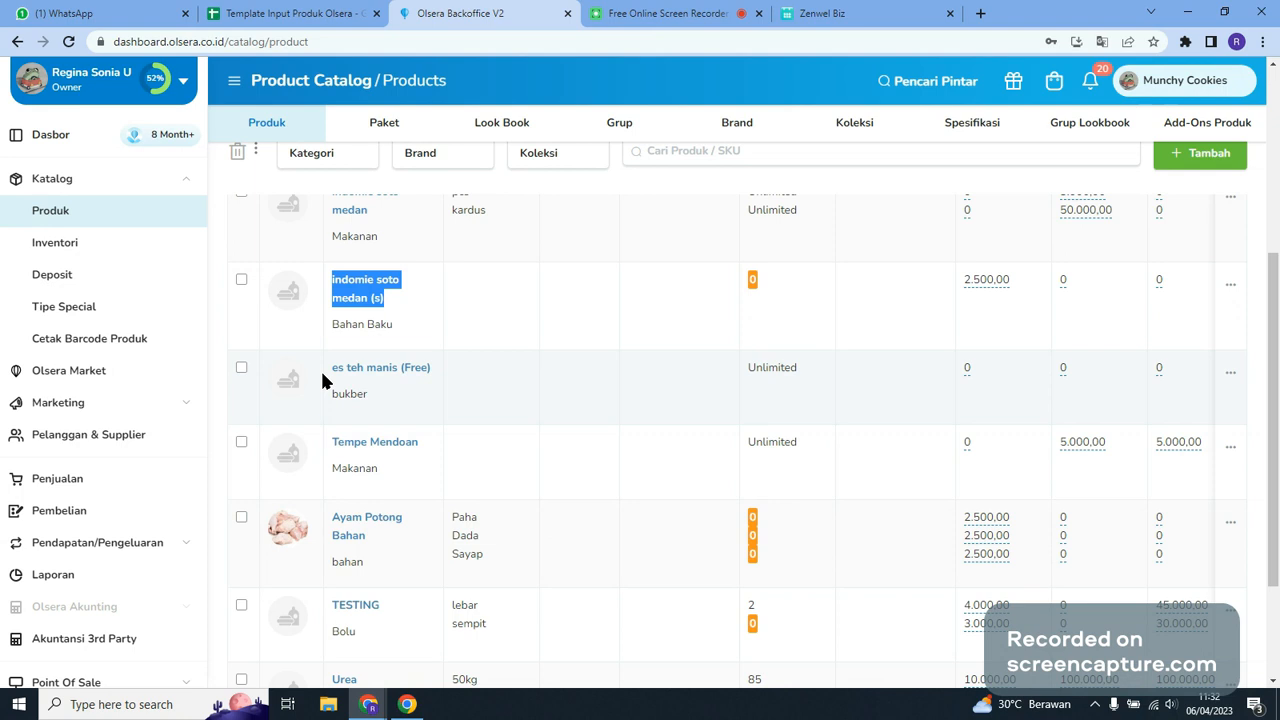
pyautogui.moveTo(322, 380); pyautogui.dragTo(434, 380)
pyautogui.hotkey('ctrl', 'c')
pyautogui.click(660, 13)
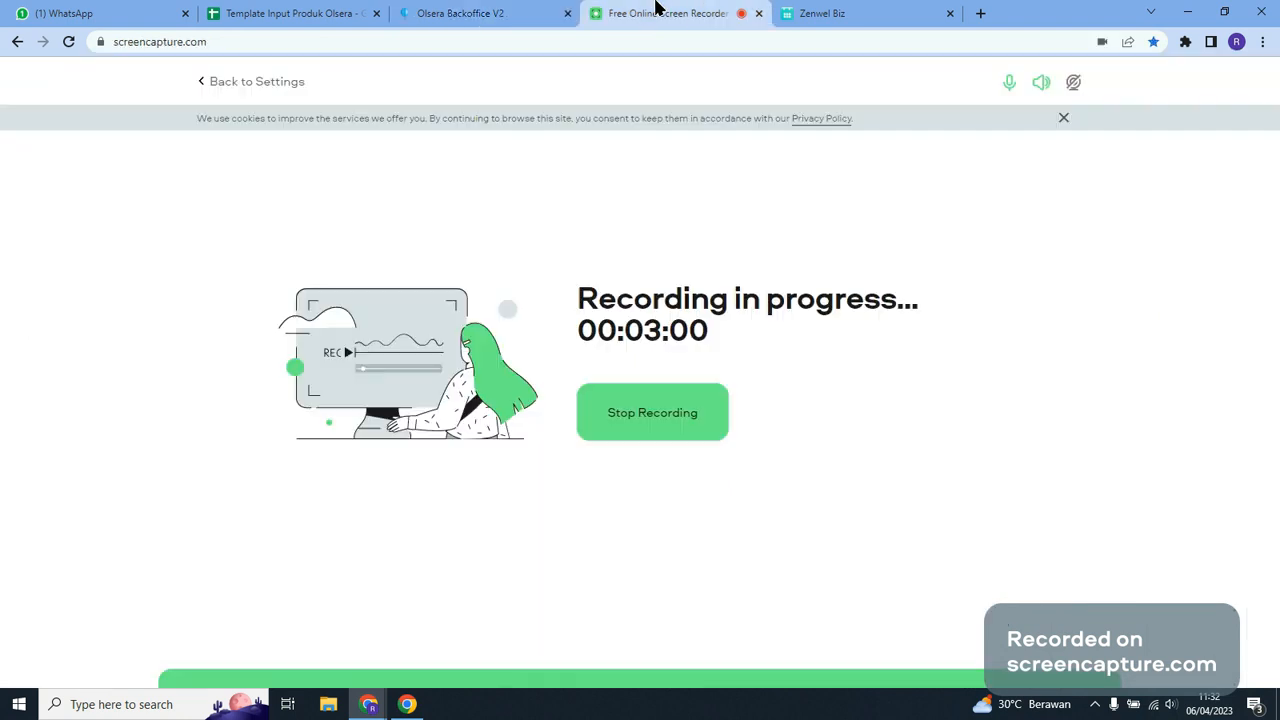
pyautogui.click(257, 10)
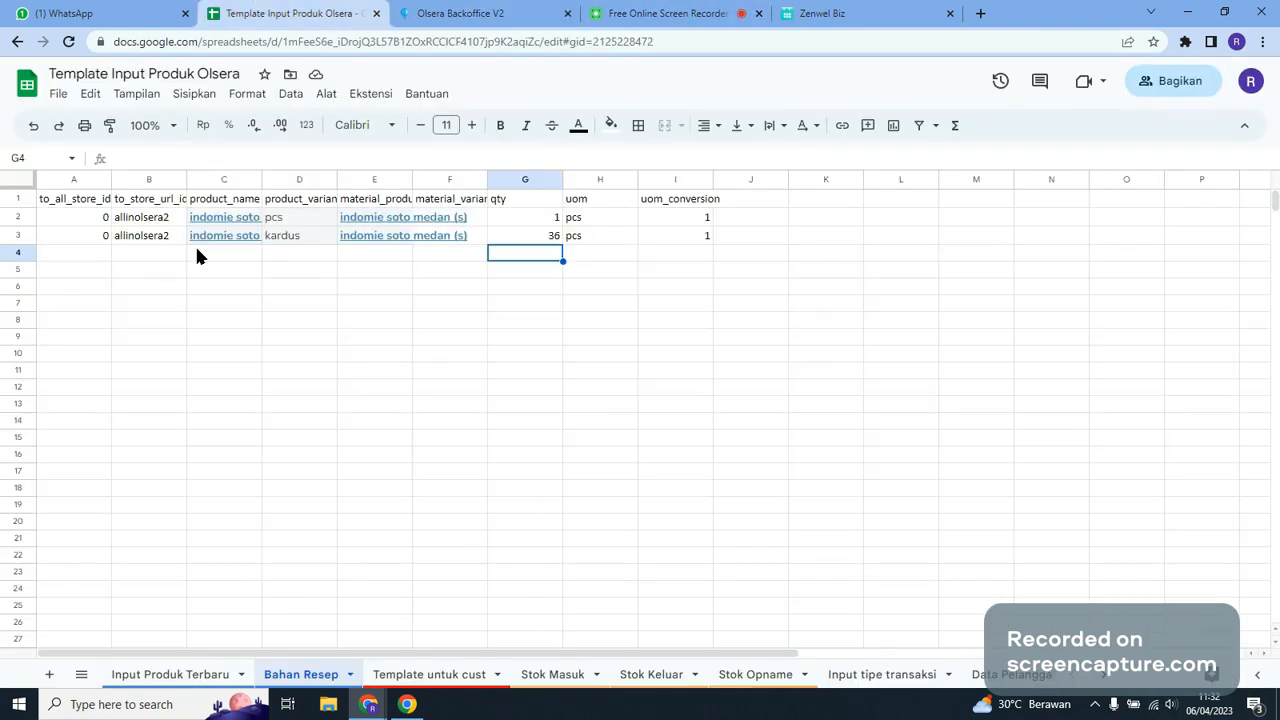
pyautogui.click(197, 256)
pyautogui.hotkey('ctrl', 'v')
# Copy the store values 0 and allinolsera2 from A3:B3 into A4:B4 for the es teh manis (Free) row
pyautogui.moveTo(153, 240); pyautogui.dragTo(84, 238)
pyautogui.hotkey('ctrl', 'c')
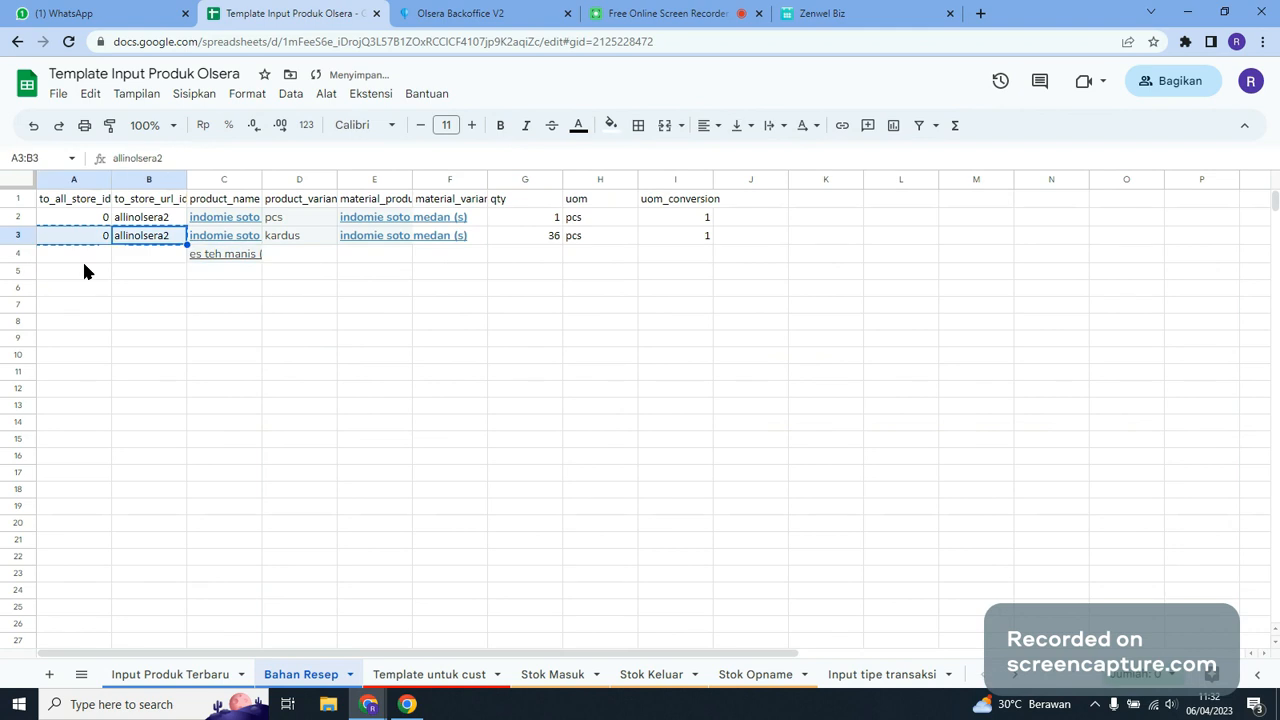
pyautogui.click(83, 259)
pyautogui.hotkey('ctrl', 'v')
pyautogui.click(245, 255)
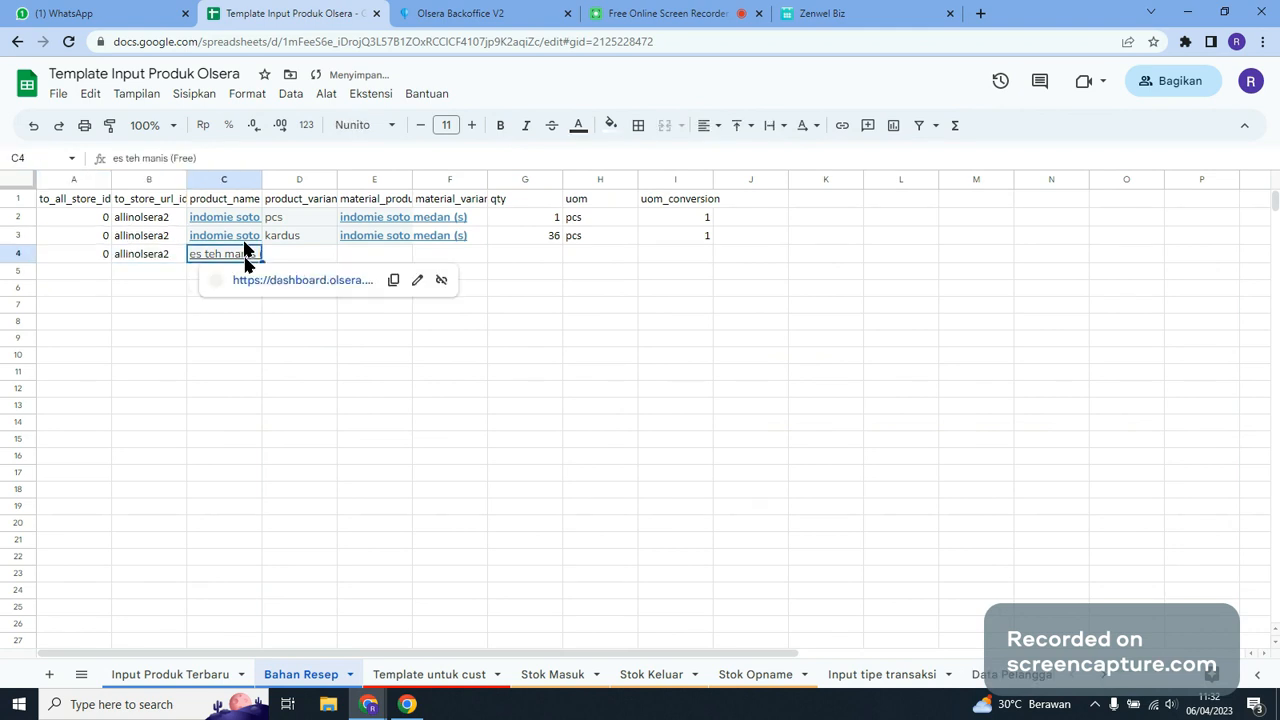
pyautogui.press('Up')
pyautogui.press('Down')
pyautogui.press('Right')
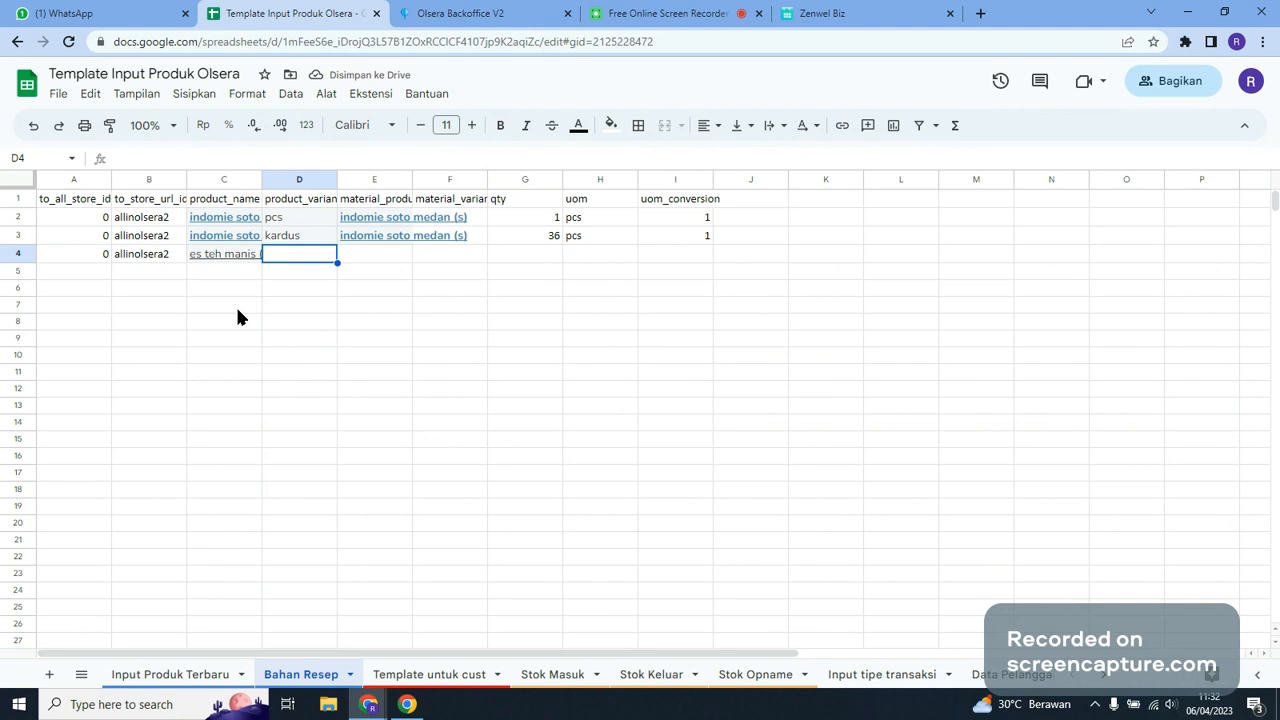
# Copy the material name Air Putih from the Olsera catalog into E4 of the Bahan Resep sheet
pyautogui.hotkey('ctrl', 'Tab')
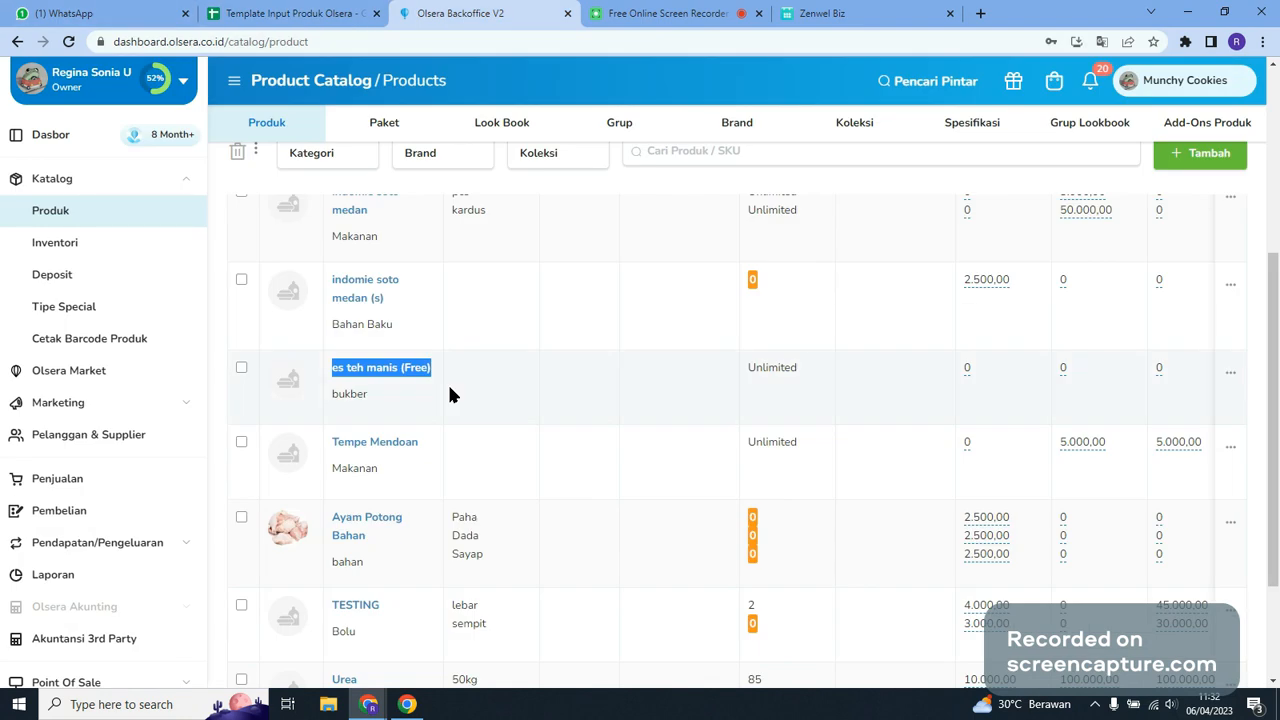
pyautogui.scroll(4, 372, 327)
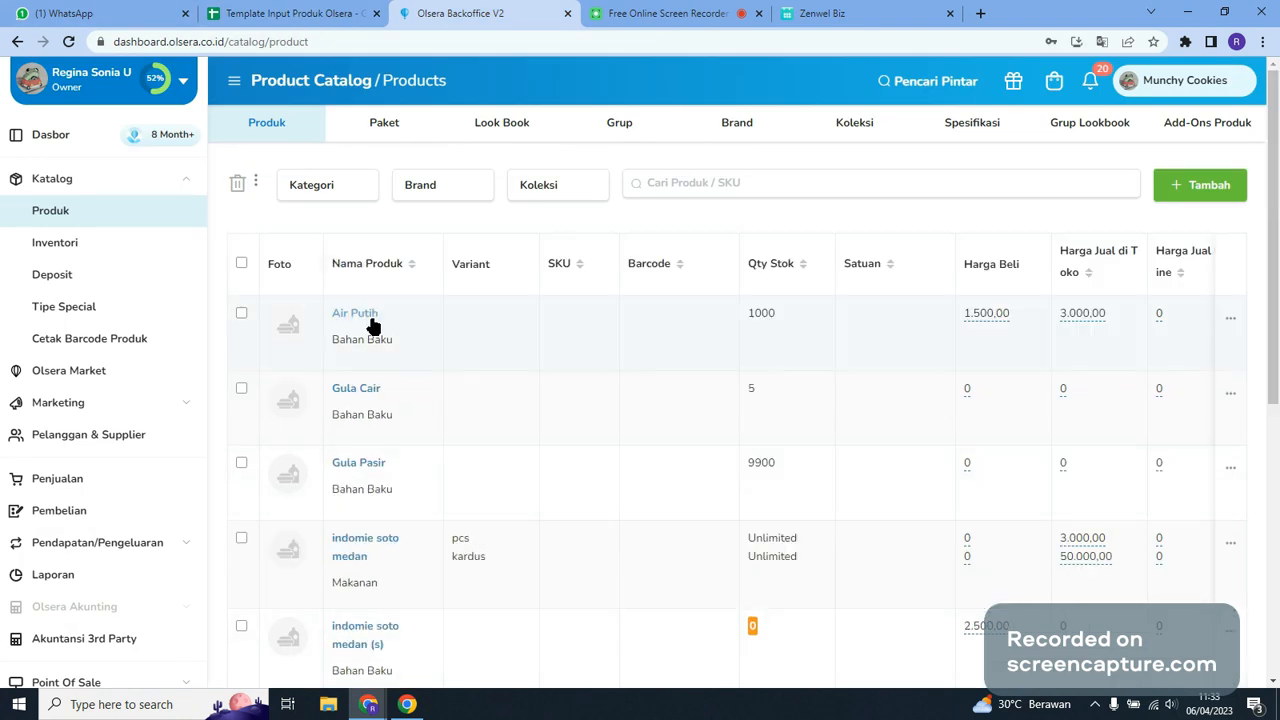
pyautogui.moveTo(407, 311); pyautogui.dragTo(332, 313)
pyautogui.click(606, 8)
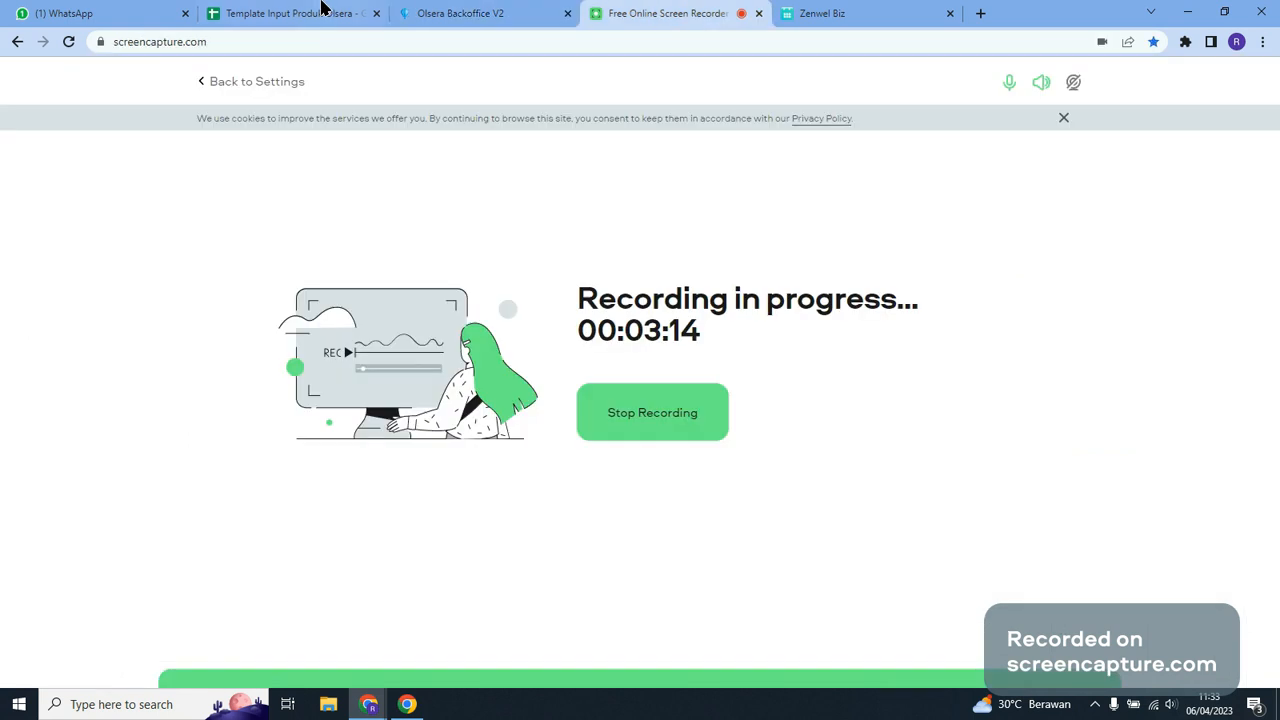
pyautogui.click(282, 6)
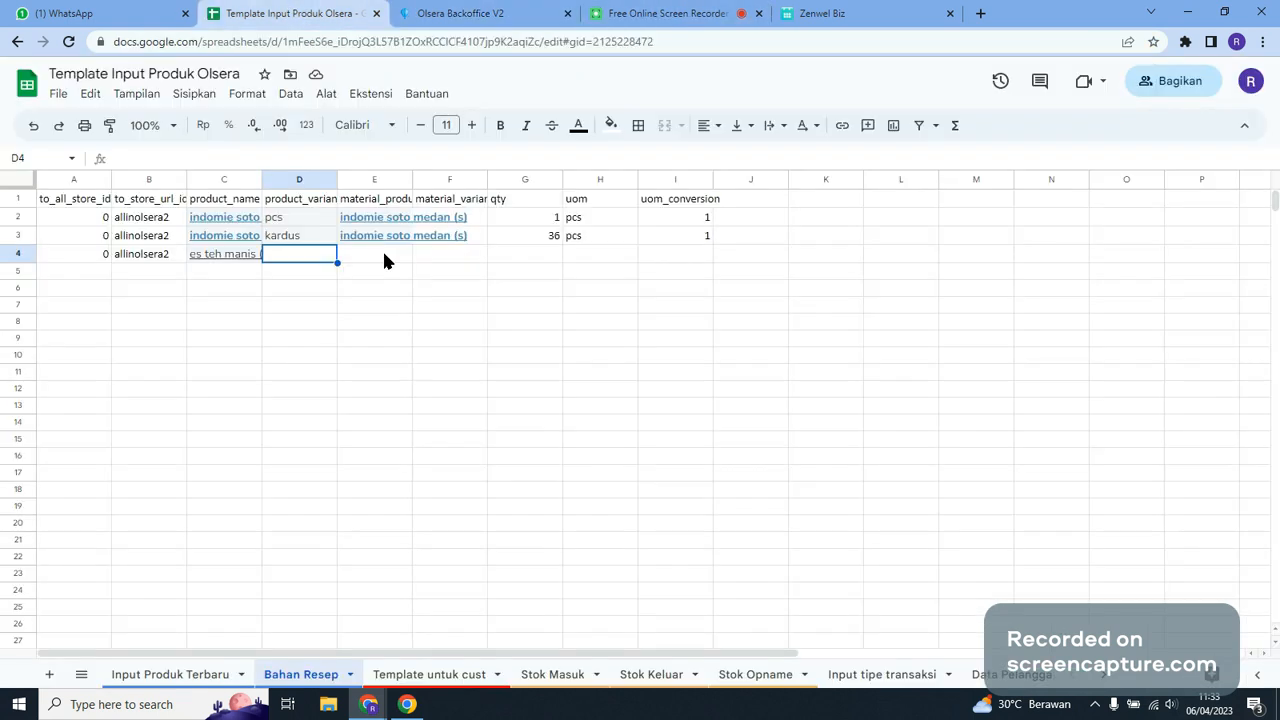
pyautogui.click(385, 260)
pyautogui.hotkey('ctrl', 'v')
# Copy the second material name, Gula Pasir, from the Olsera catalog into E5 of the Bahan Resep sheet
pyautogui.click(497, 8)
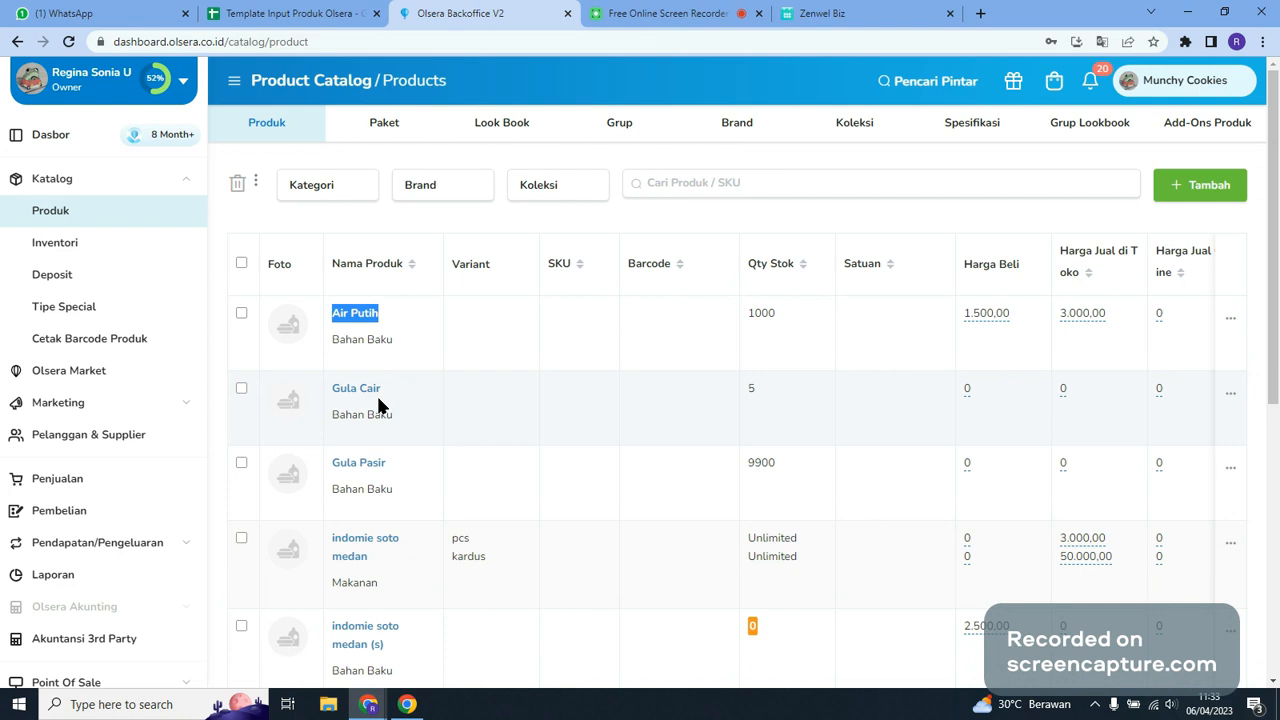
pyautogui.moveTo(381, 390); pyautogui.dragTo(337, 396)
pyautogui.moveTo(390, 465); pyautogui.dragTo(340, 463)
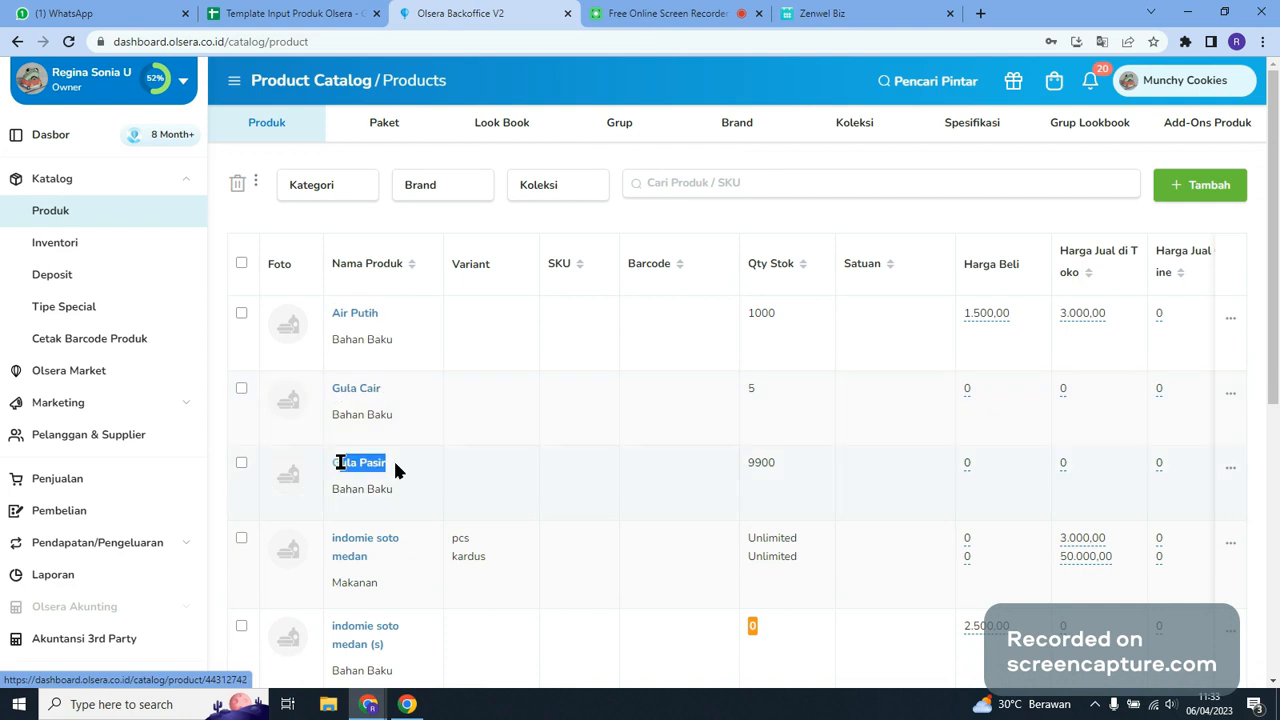
pyautogui.hotkey('ctrl', 'c')
pyautogui.click(295, 13)
pyautogui.click(402, 271)
pyautogui.hotkey('ctrl', 'v')
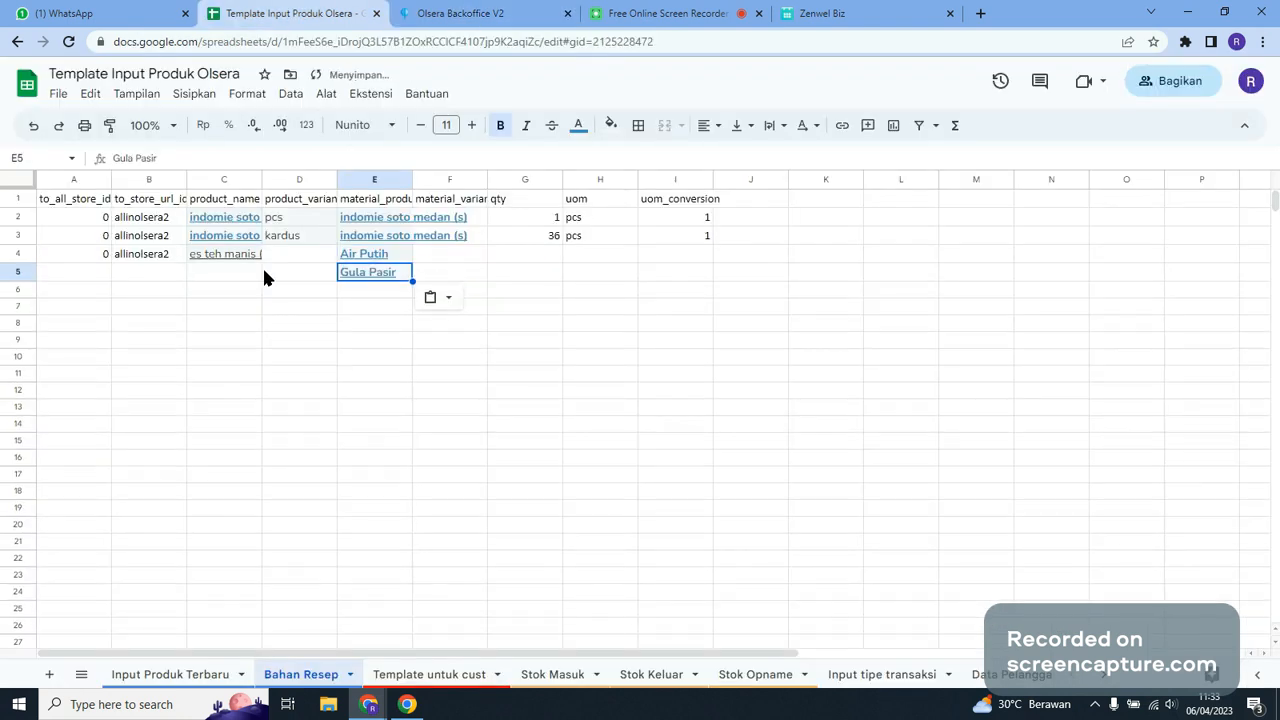
# Duplicate the store values and product name es teh manis (Free) from A4:C4 into A5:C5 for the Gula Pasir row
pyautogui.moveTo(101, 250); pyautogui.dragTo(245, 260)
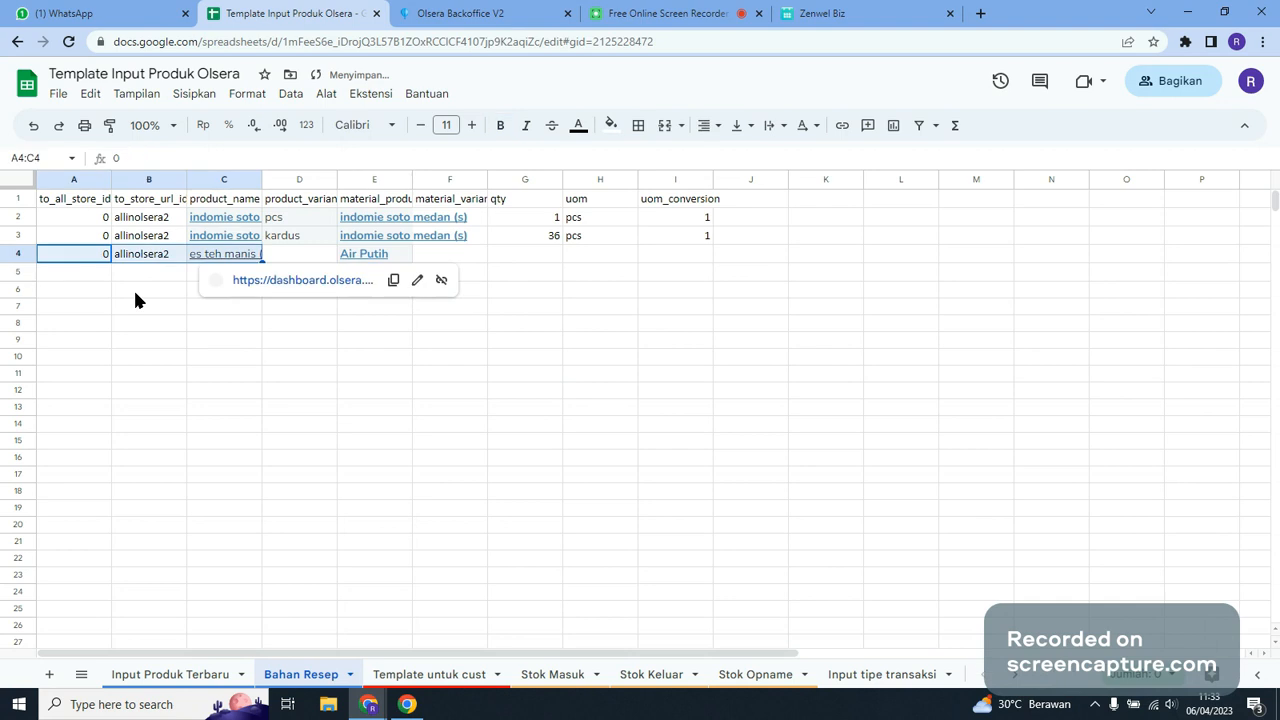
pyautogui.hotkey('ctrl', 'c')
pyautogui.press('Down')
pyautogui.hotkey('ctrl', 'v')
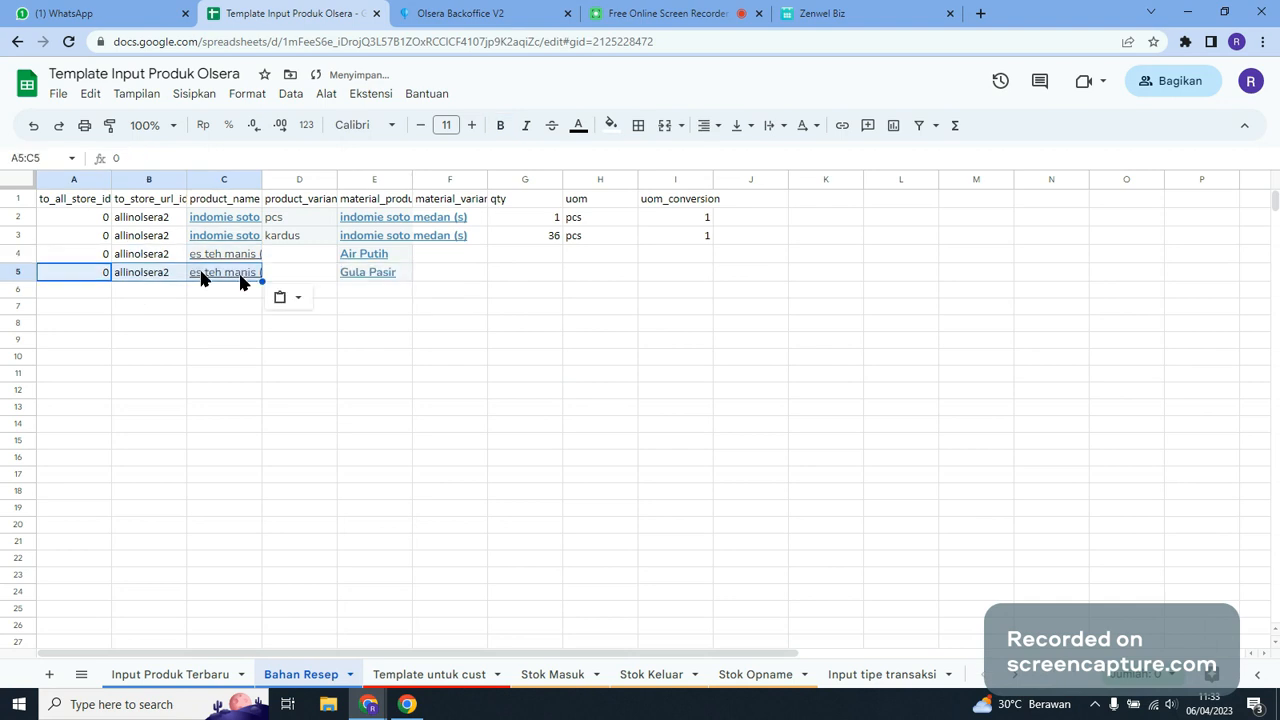
pyautogui.click(240, 275)
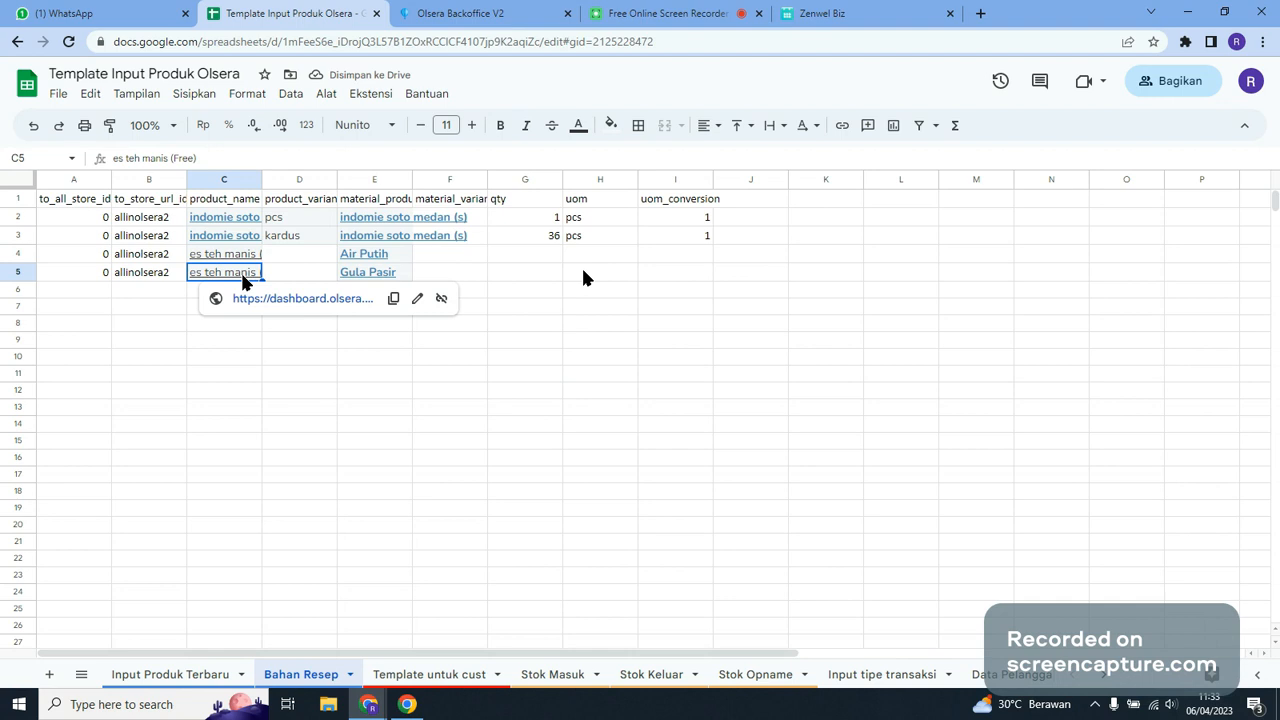
# Set the qty of Air Putih in G4 to 20
pyautogui.click(546, 254)
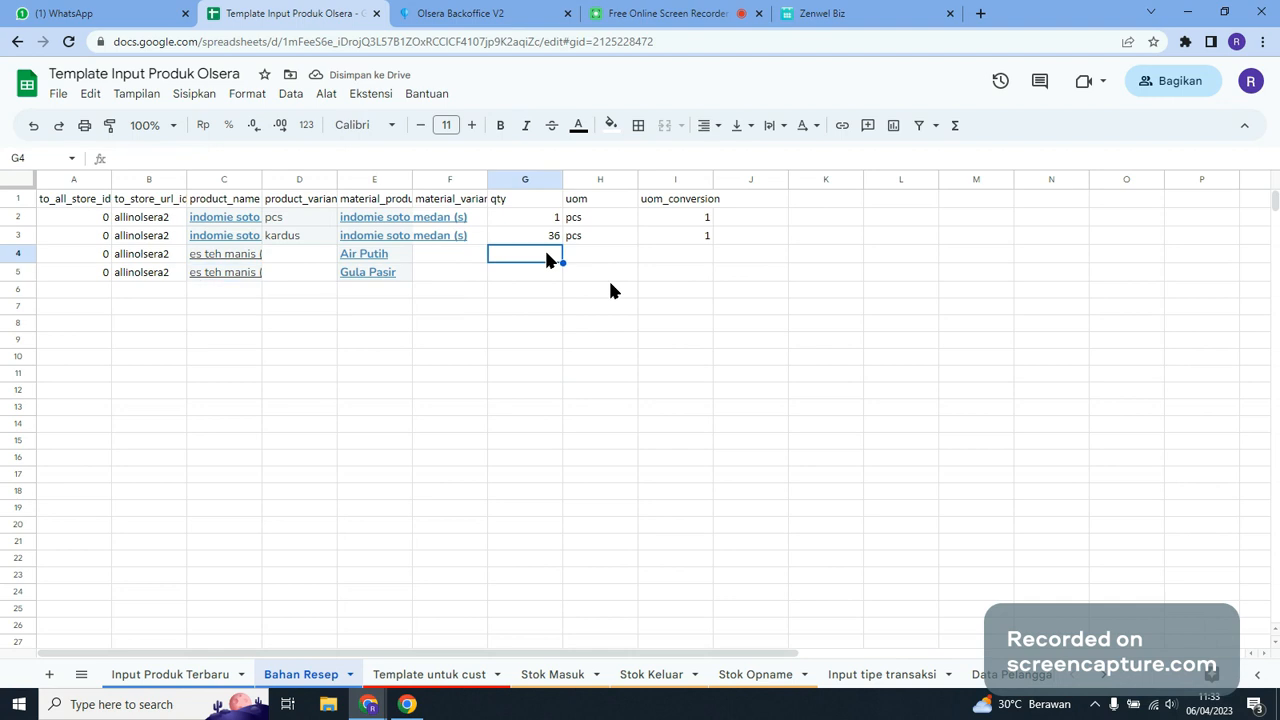
pyautogui.write('20')
pyautogui.press('Tab')
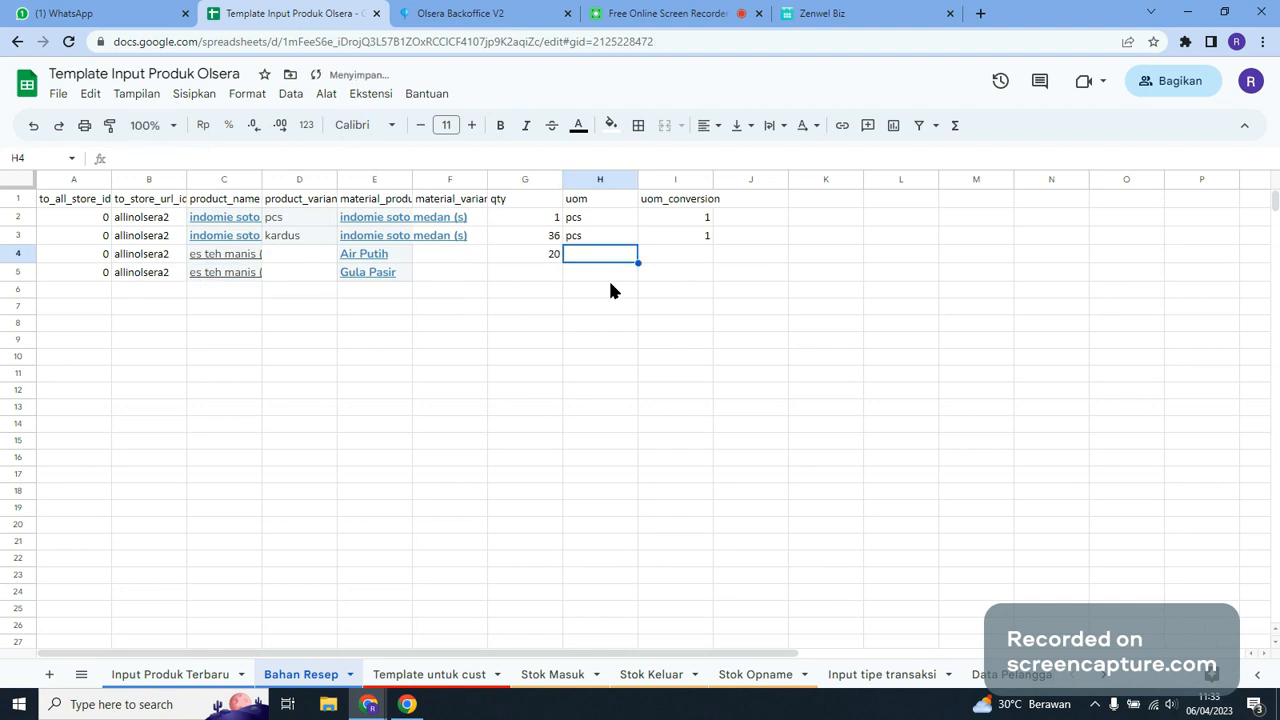
# Set the uom of Air Putih in H4 to ml
pyautogui.write('gr')
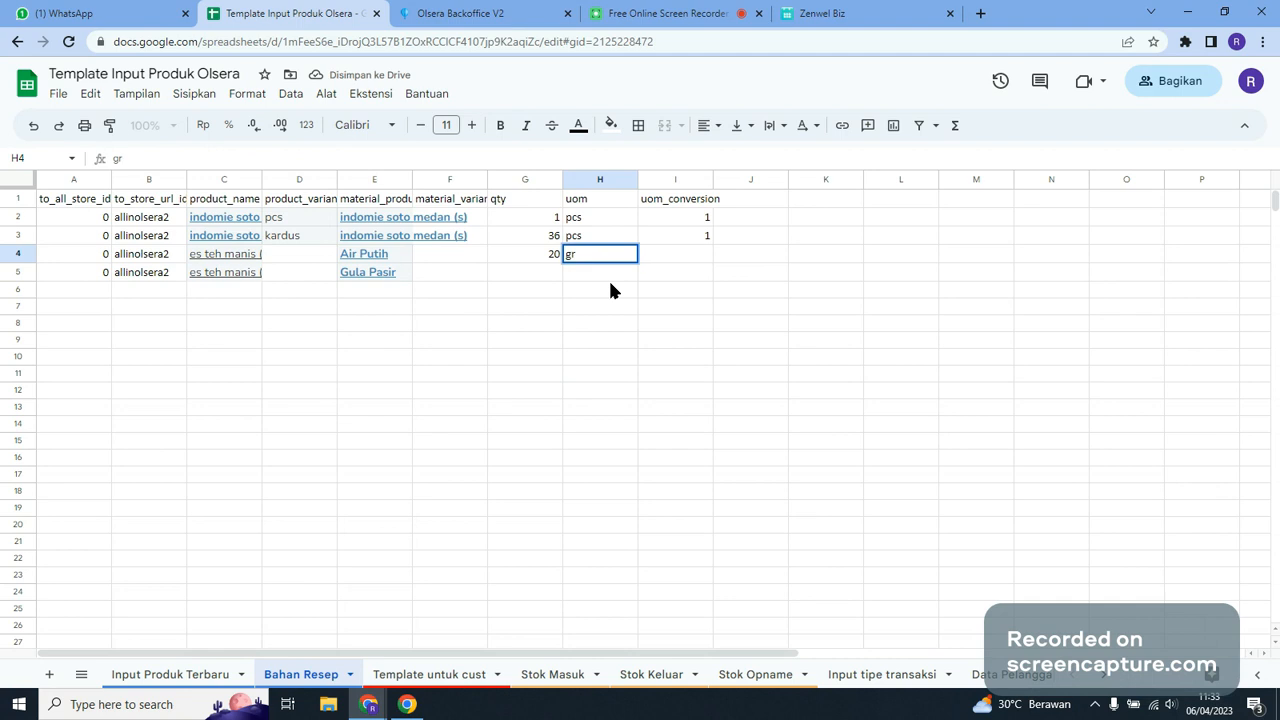
pyautogui.press('Return')
pyautogui.press('Up')
pyautogui.write('ml')
pyautogui.press('Return')
# Set the qty of Gula Pasir in G5 to 12.5 and its uom in H5 to gr
pyautogui.write('12.5')
pyautogui.press('Tab')
pyautogui.write('g')
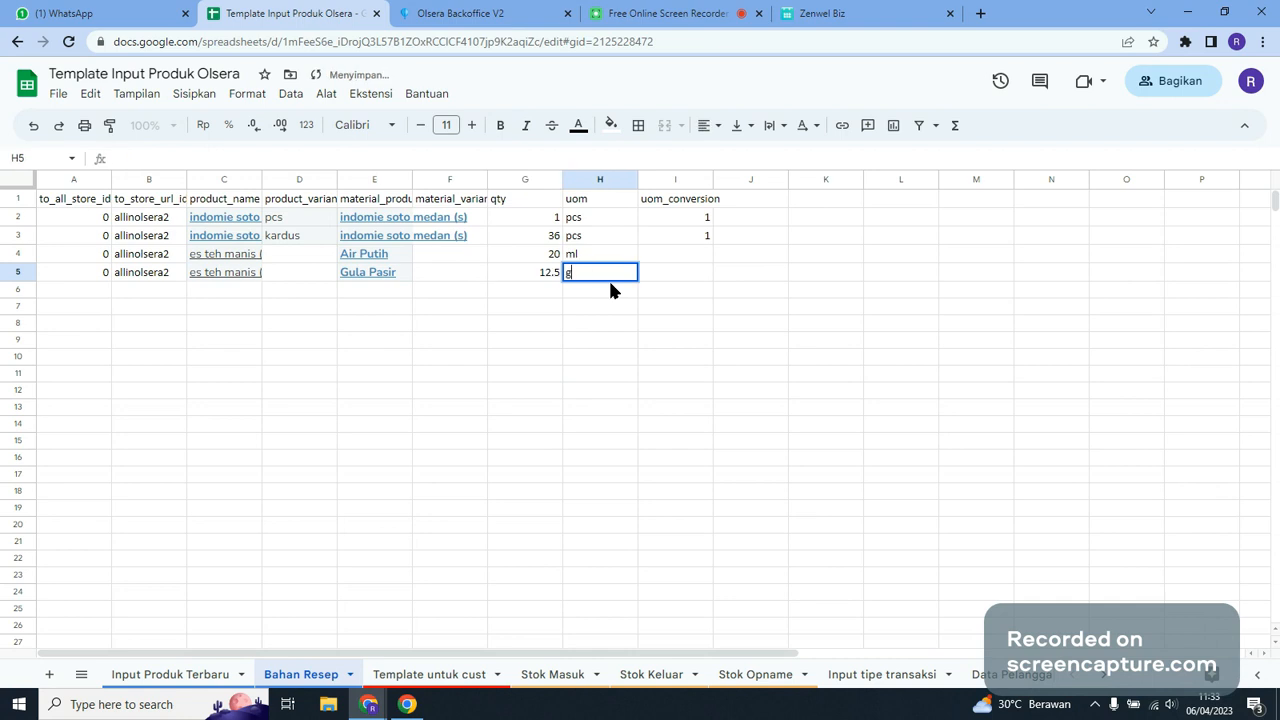
pyautogui.write('r')
pyautogui.click(611, 289)
# Set the uom_conversion of all four recipe rows in I2:I5 to 0
pyautogui.press('Up')
pyautogui.press('Up')
pyautogui.press('Up')
pyautogui.press('Right')
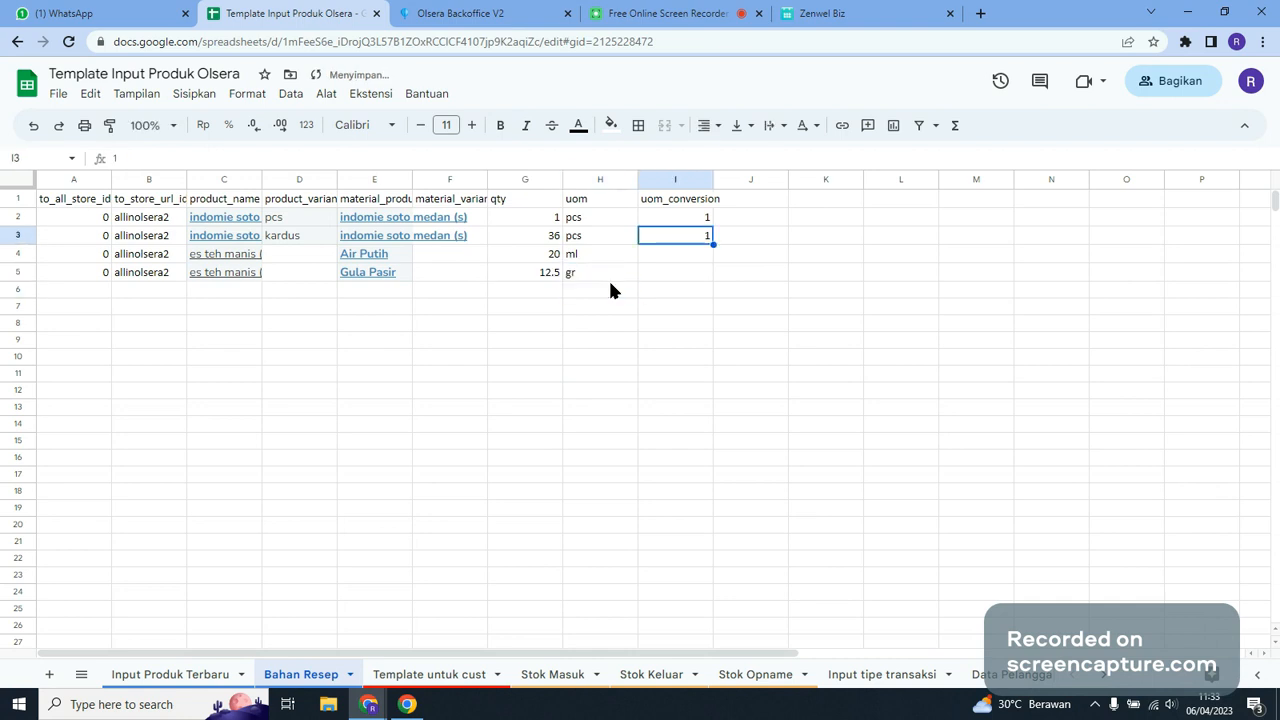
pyautogui.press('Up')
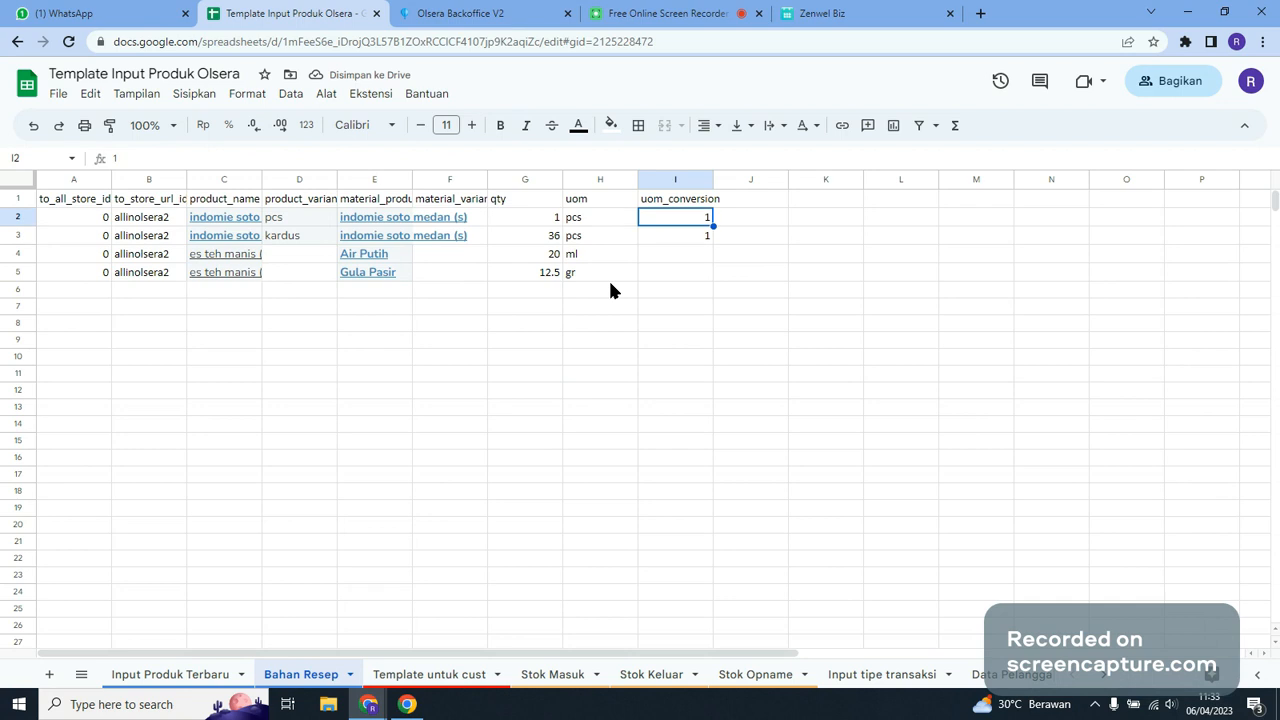
pyautogui.write('0')
pyautogui.press('Return')
pyautogui.write('00')
pyautogui.press('Return')
pyautogui.press('Down')
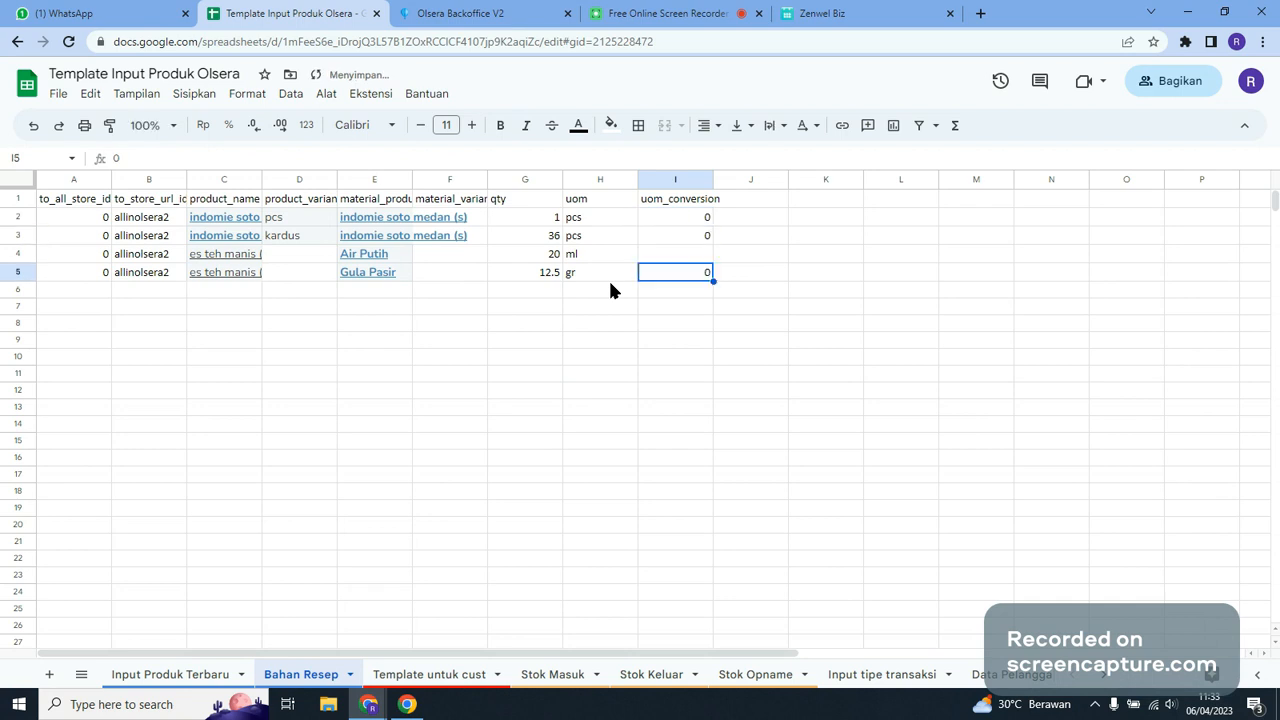
# Change the Gula Pasir row to a qty of 2.5 in G5 and the uom sendok in H5
pyautogui.hotkey('ctrl', 'Up')
pyautogui.press('Left')
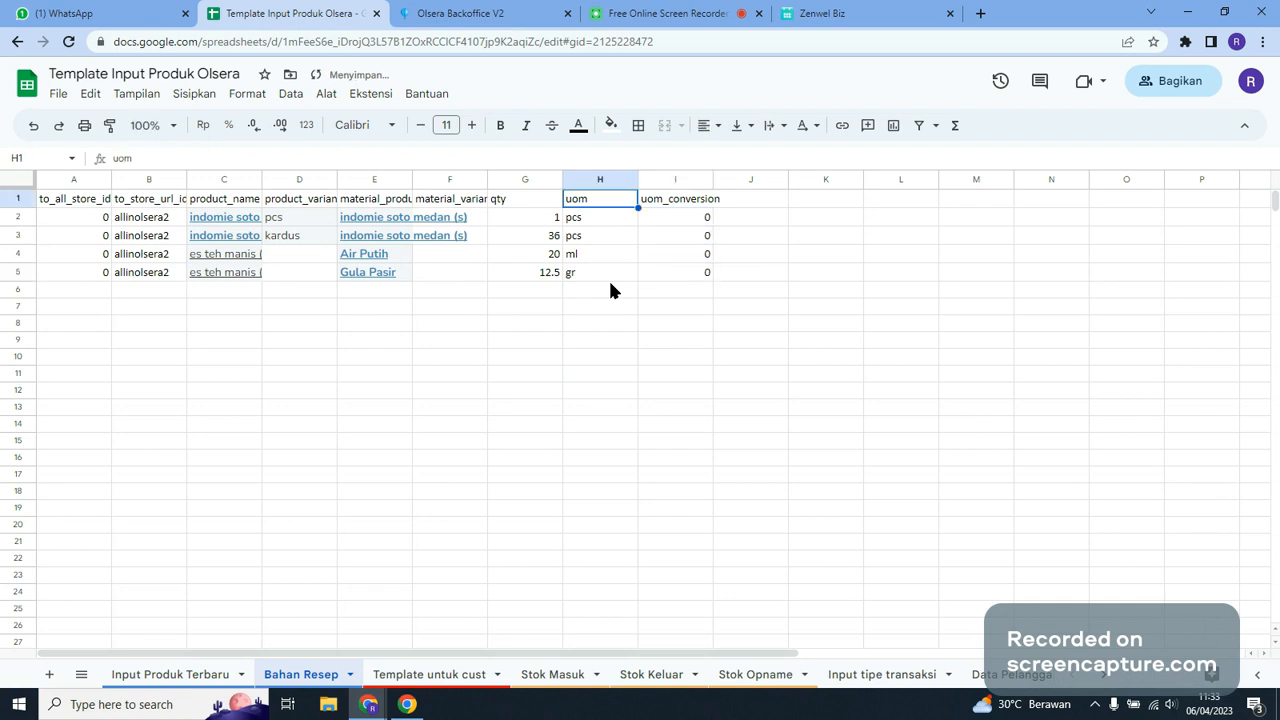
pyautogui.press('Down')
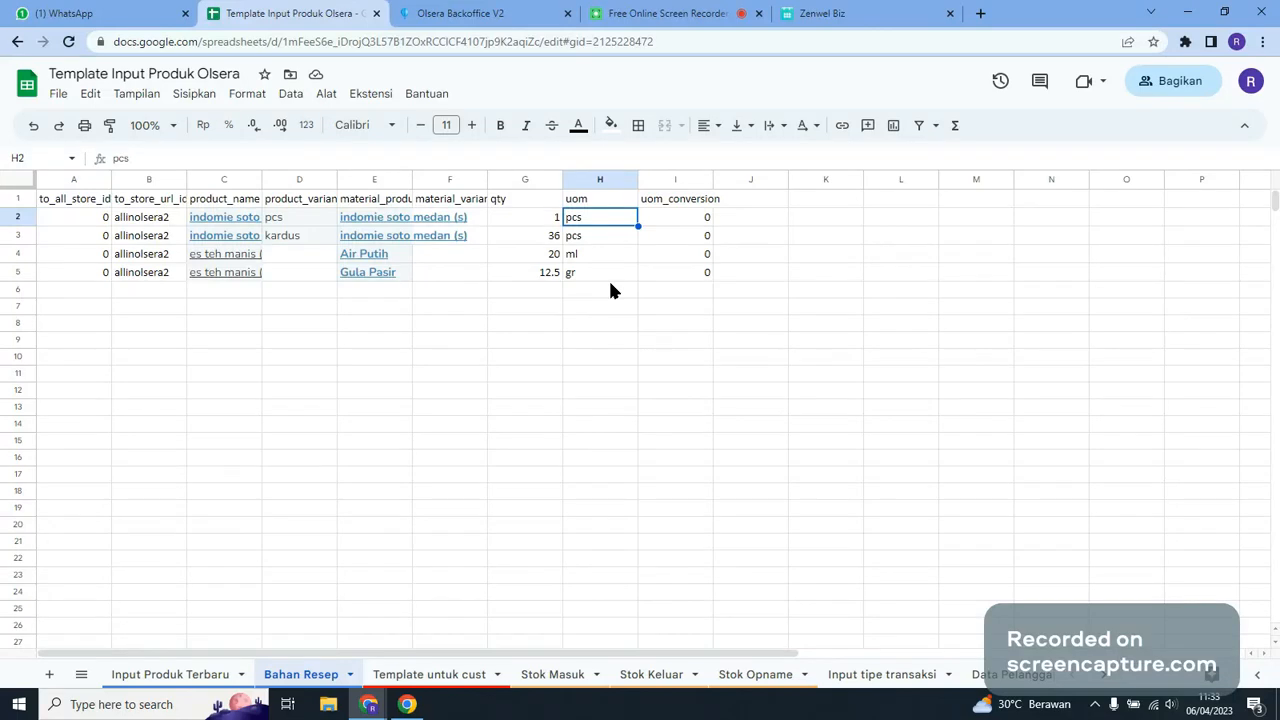
pyautogui.click(610, 279)
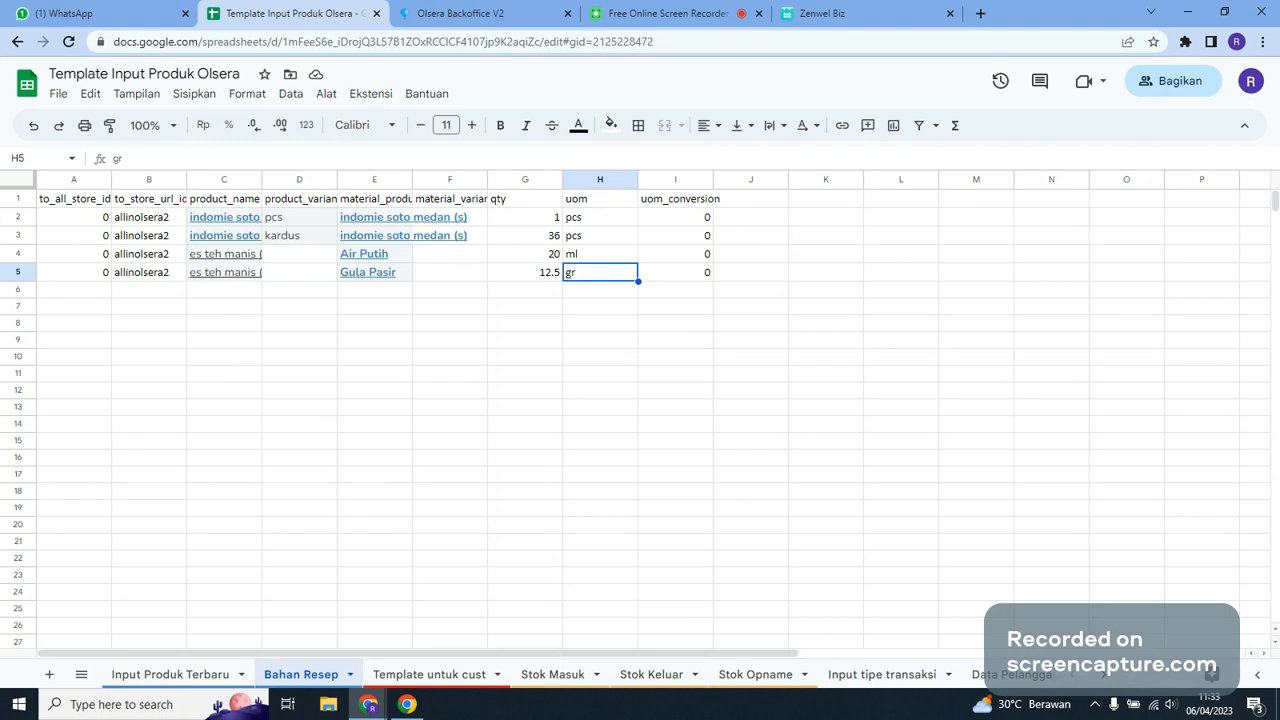
pyautogui.press('Left')
pyautogui.write('2.5')
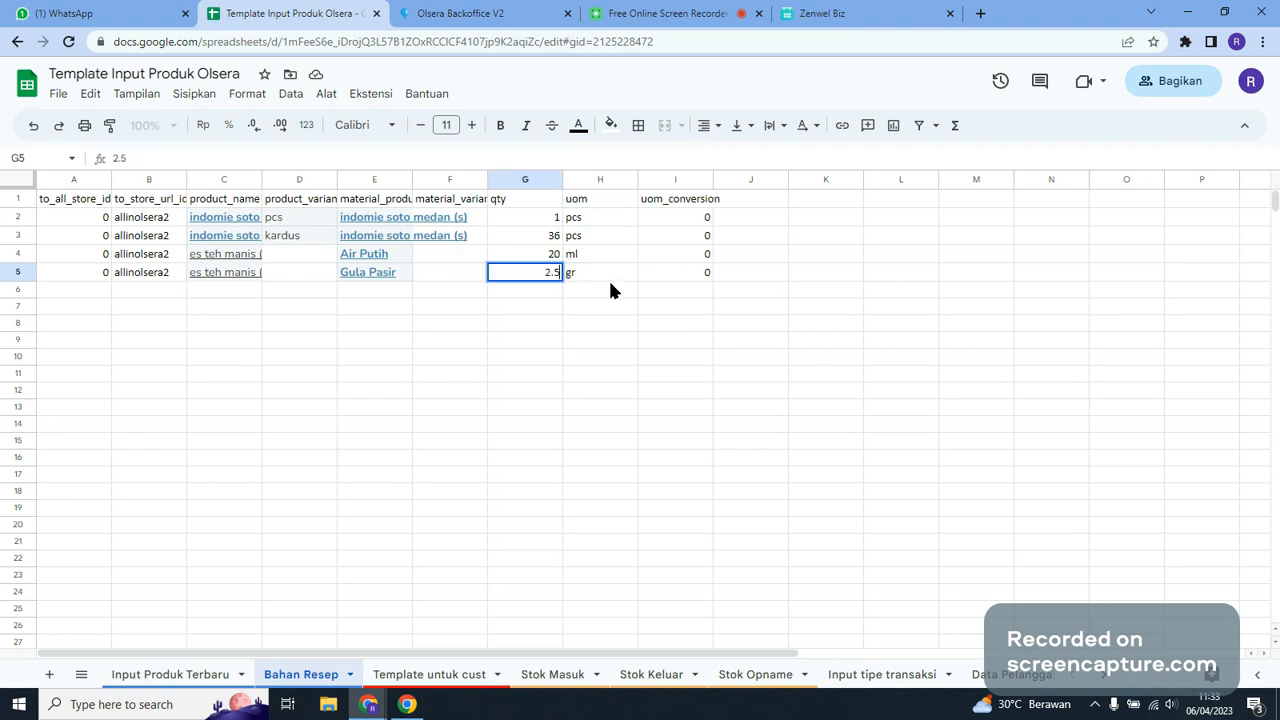
pyautogui.press('Right')
pyautogui.write('sendok')
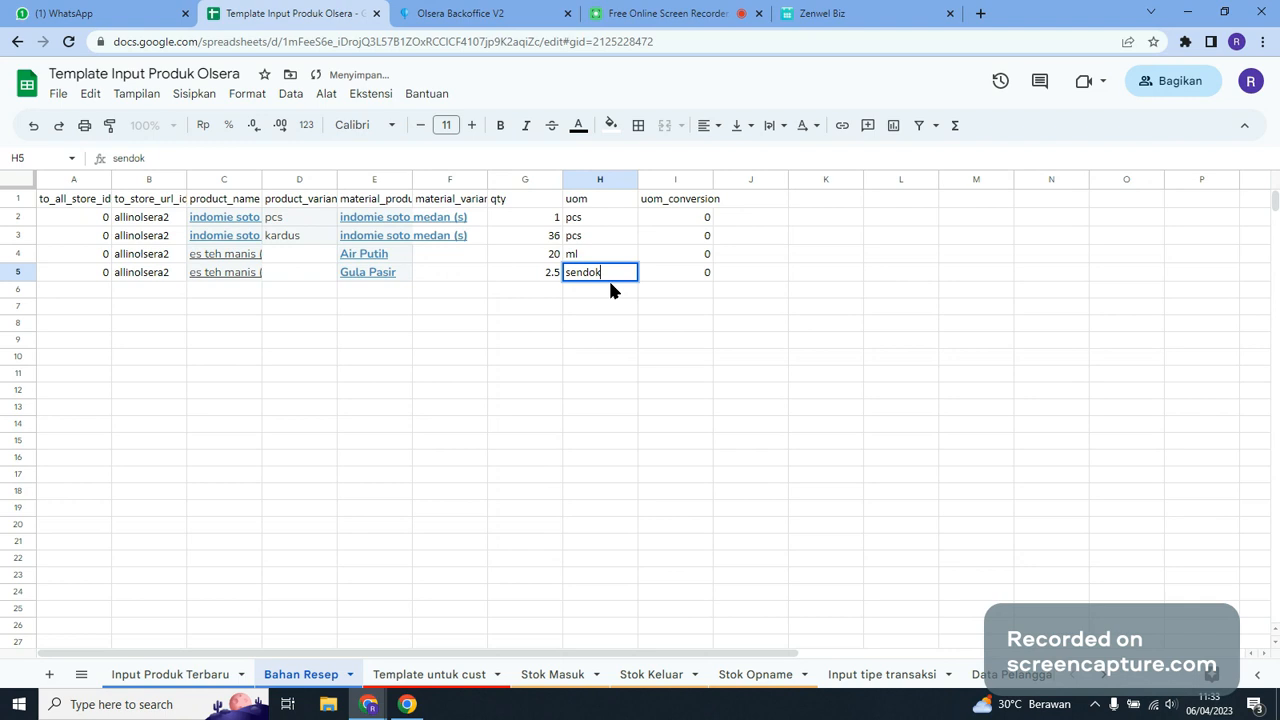
pyautogui.press('Return')
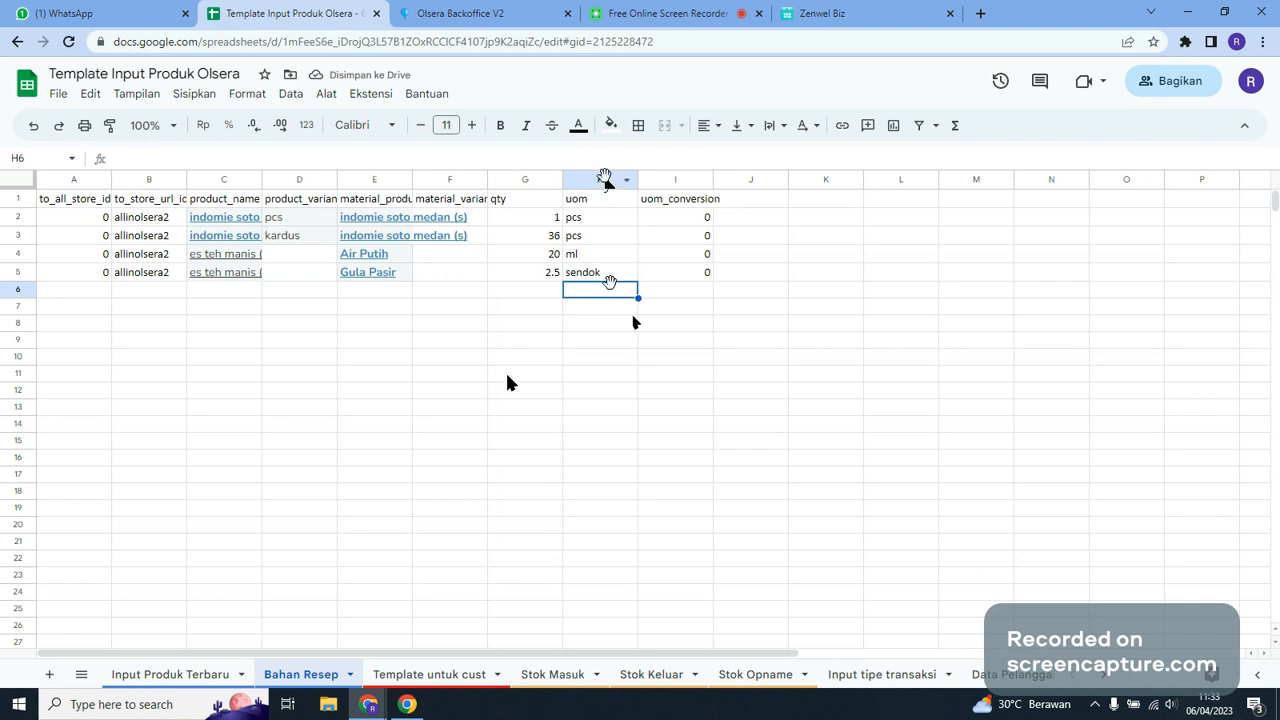
pyautogui.click(604, 178)
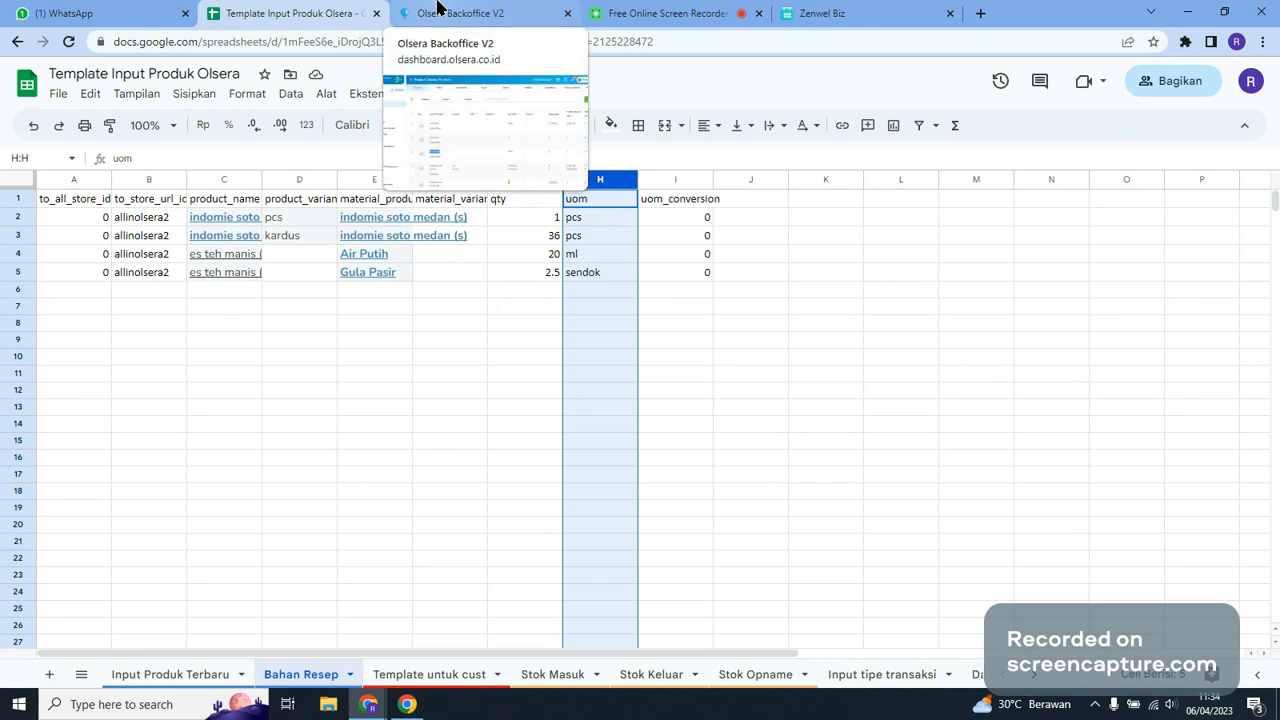
pyautogui.click(437, 13)
pyautogui.click(94, 248)
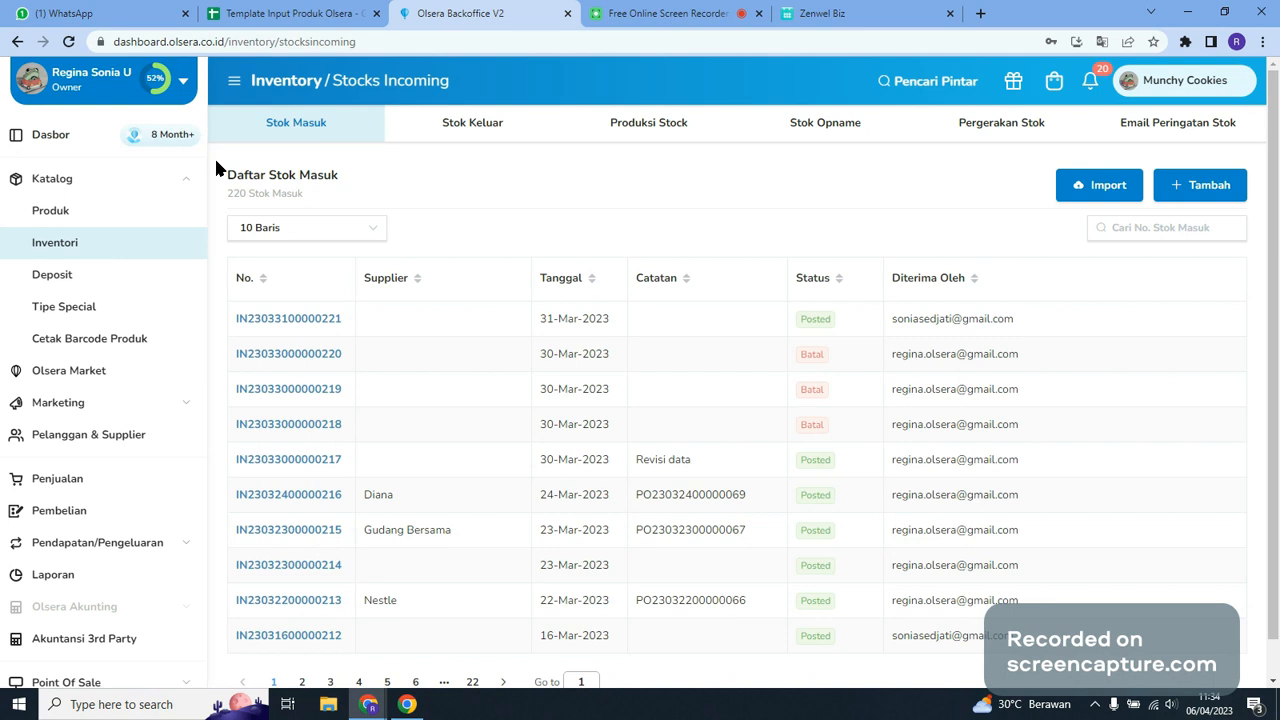
pyautogui.click(697, 12)
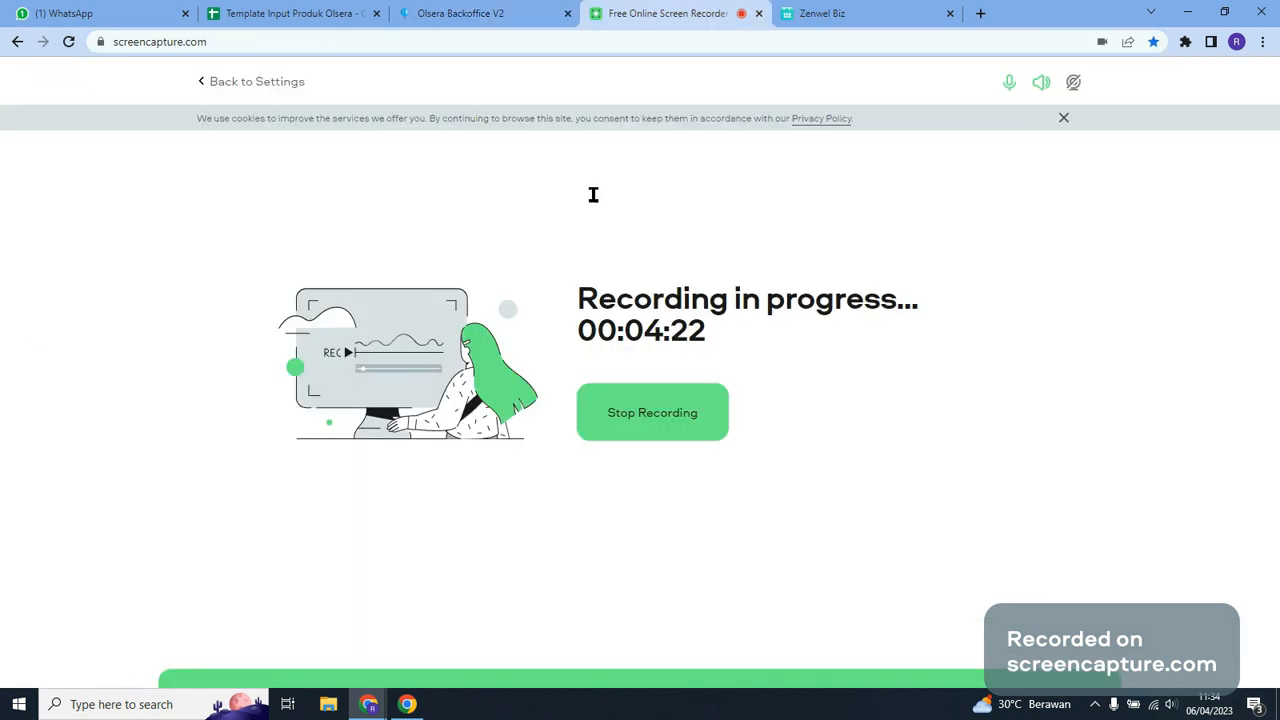
pyautogui.click(328, 8)
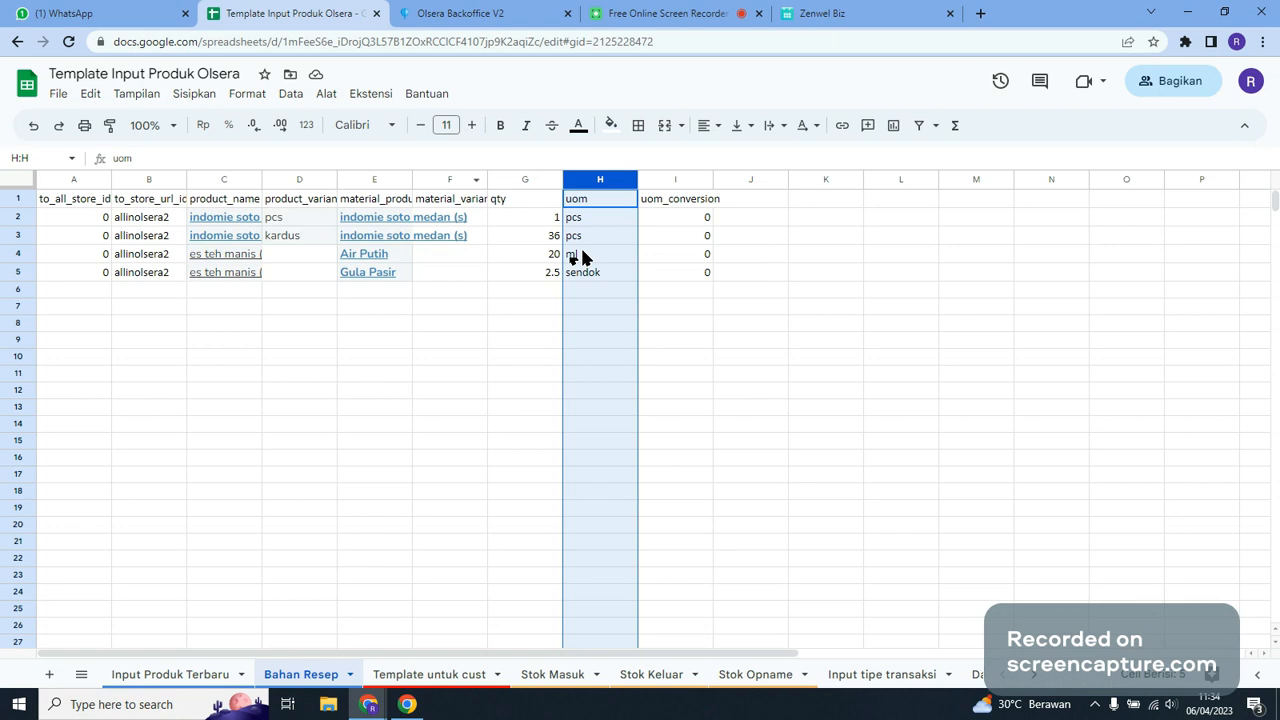
pyautogui.click(584, 258)
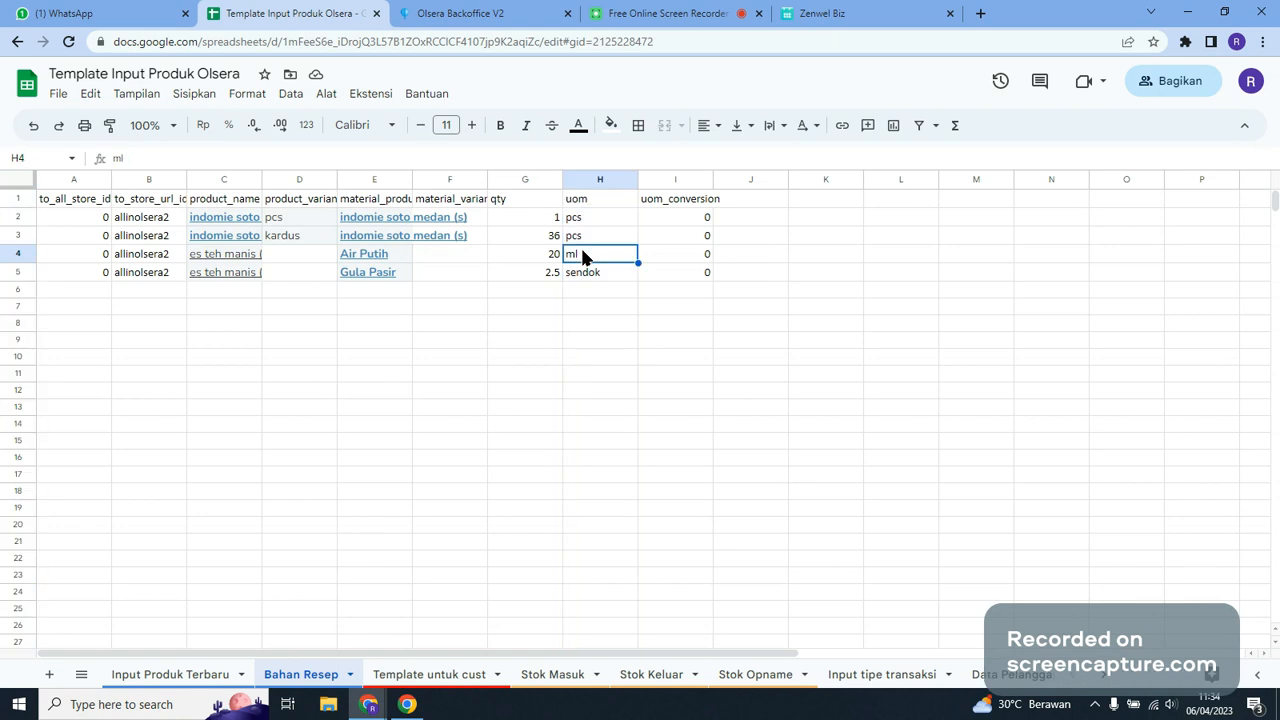
# Change the uom of Gula Pasir in H5 to kg and its qty in G5 to 0.01
pyautogui.click(590, 272)
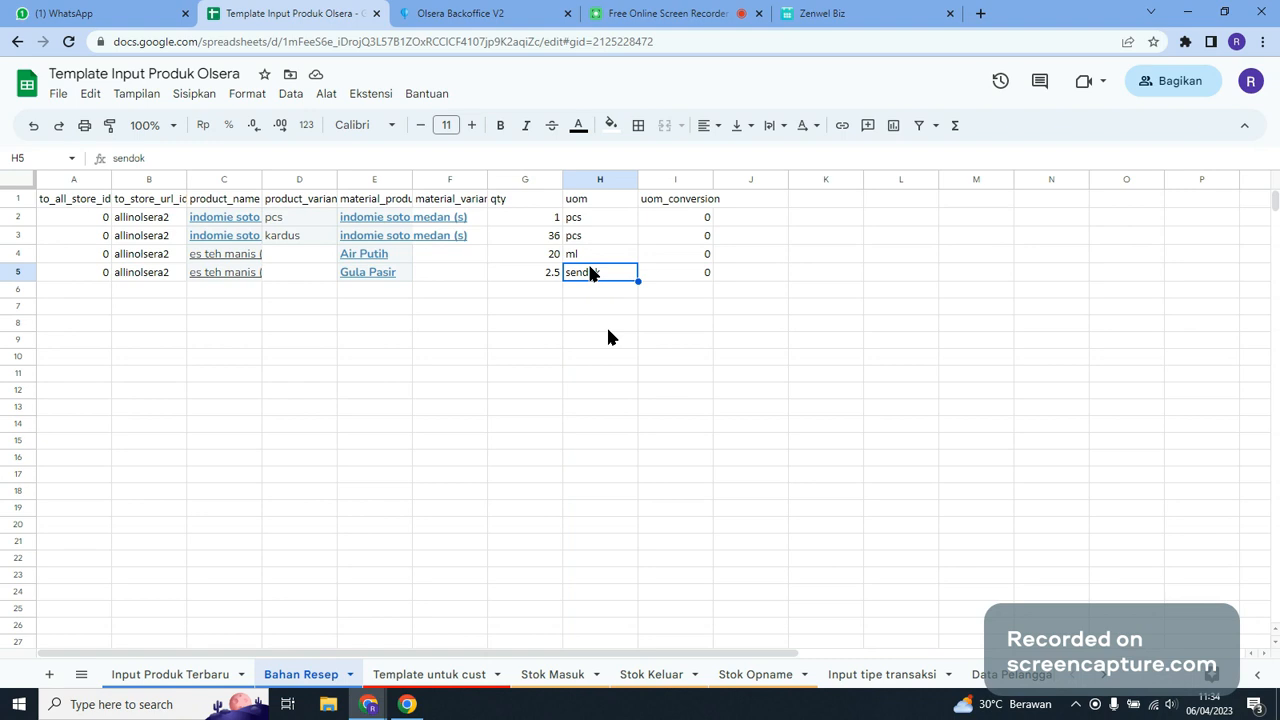
pyautogui.write('kg')
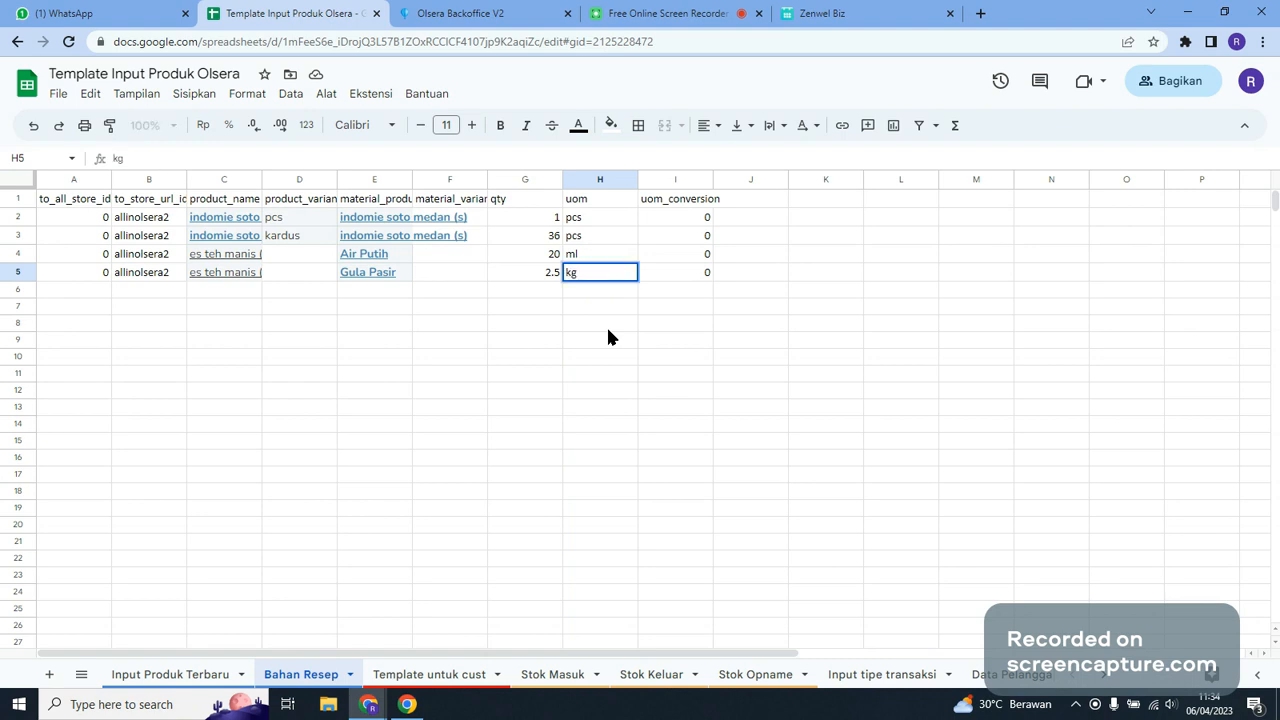
pyautogui.press('Left')
pyautogui.press('Left')
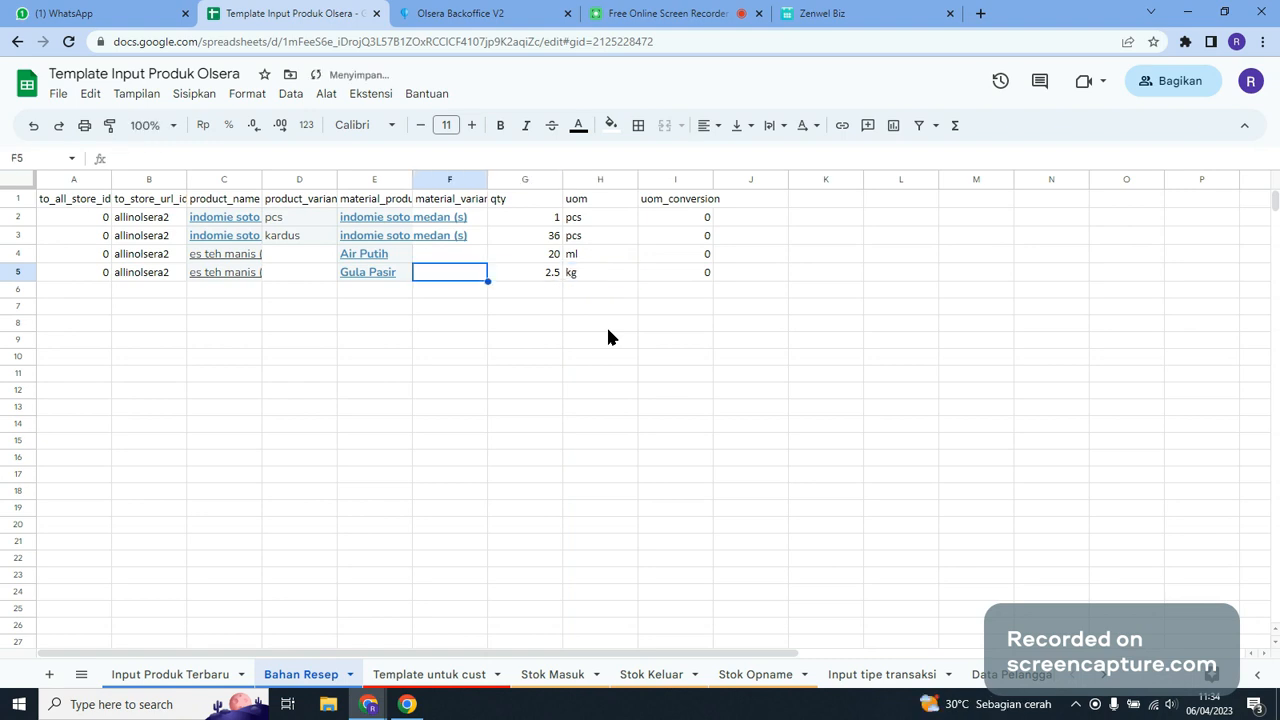
pyautogui.press('Right')
pyautogui.press('Right')
pyautogui.press('Left')
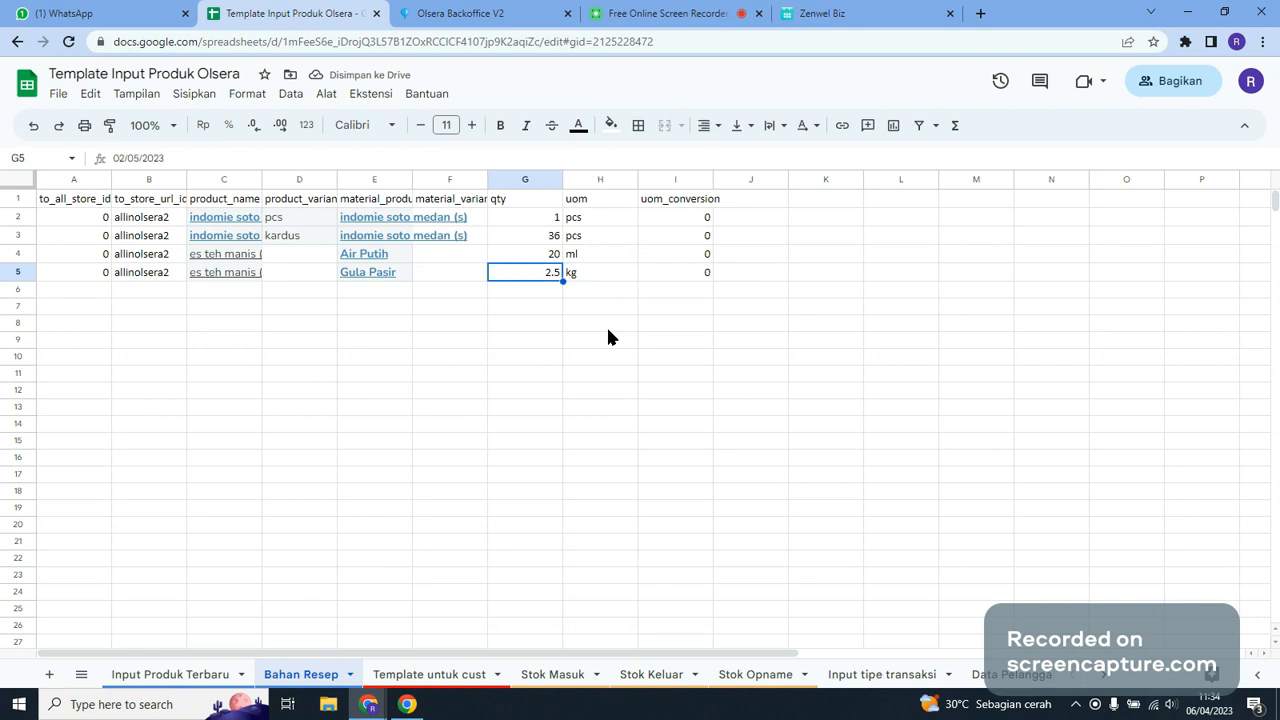
pyautogui.write('0.01')
pyautogui.press('Return')
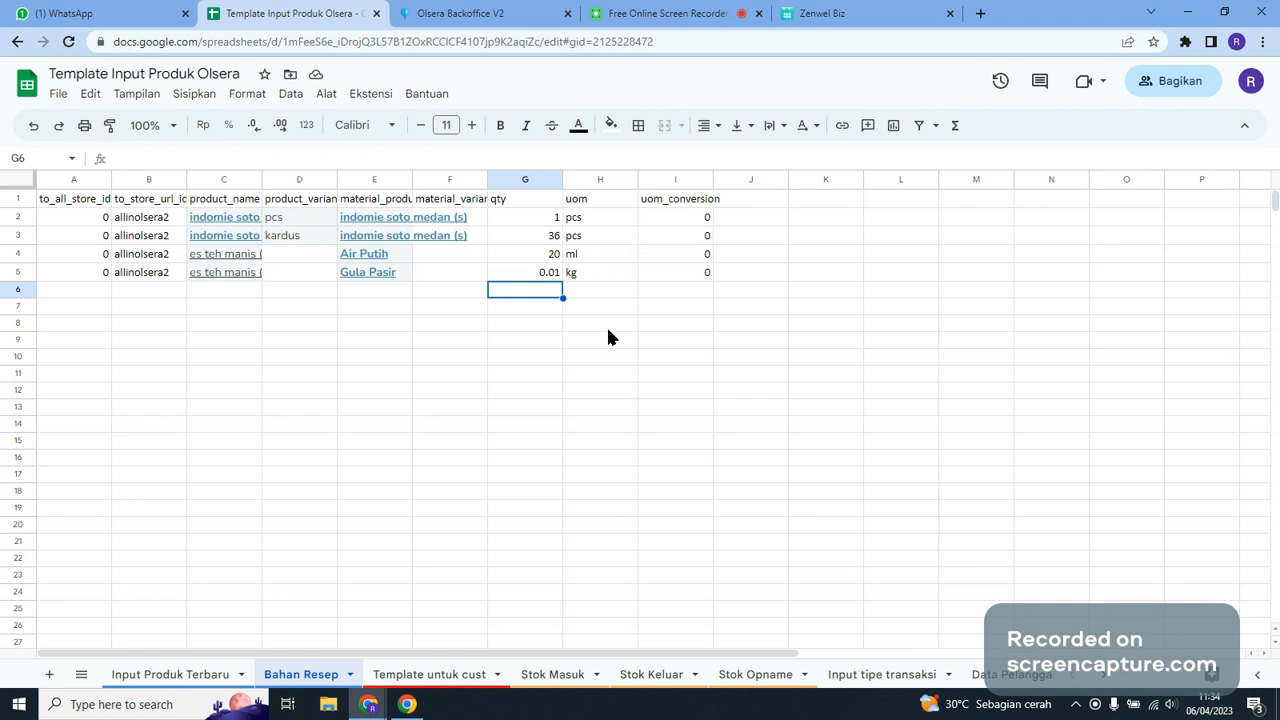
# Review the qty and uom entries of the four recipe rows in G2:H5
pyautogui.press('Up')
pyautogui.press('Right')
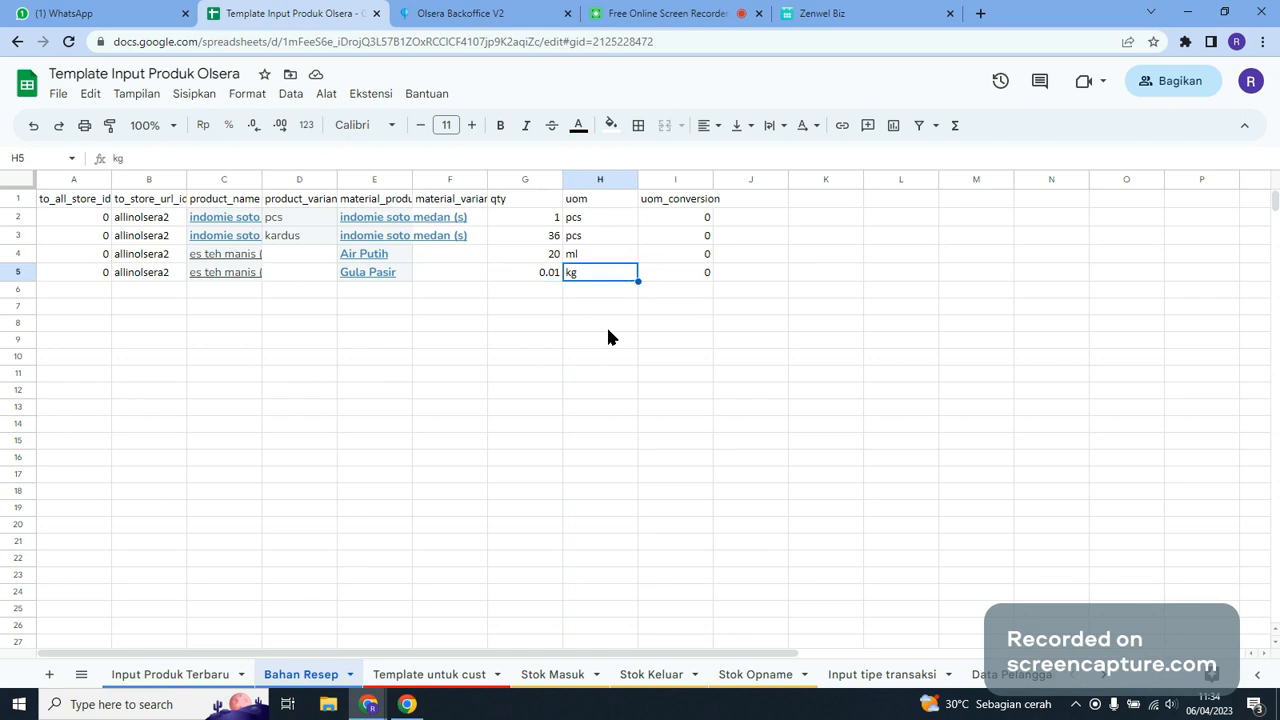
pyautogui.press('Up')
pyautogui.press('Up')
pyautogui.press('Up')
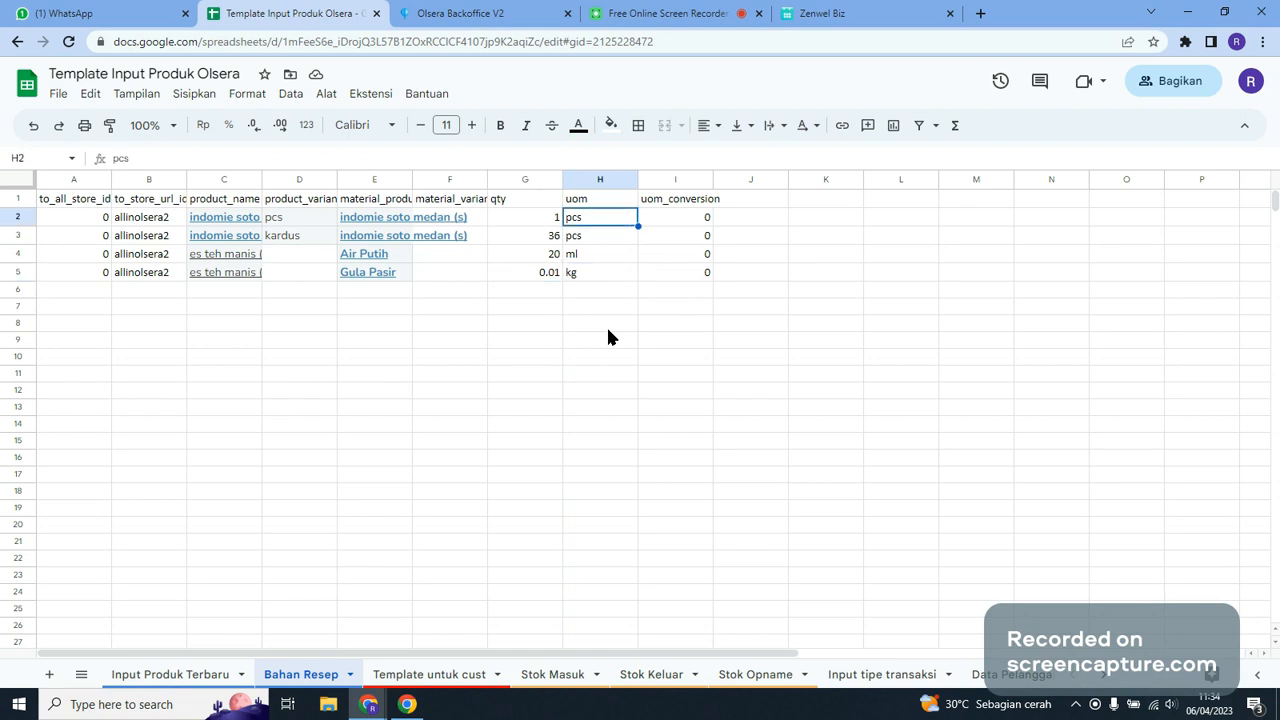
pyautogui.press('Down')
pyautogui.press('Left')
pyautogui.press('Down')
pyautogui.press('Down')
pyautogui.press('Down')
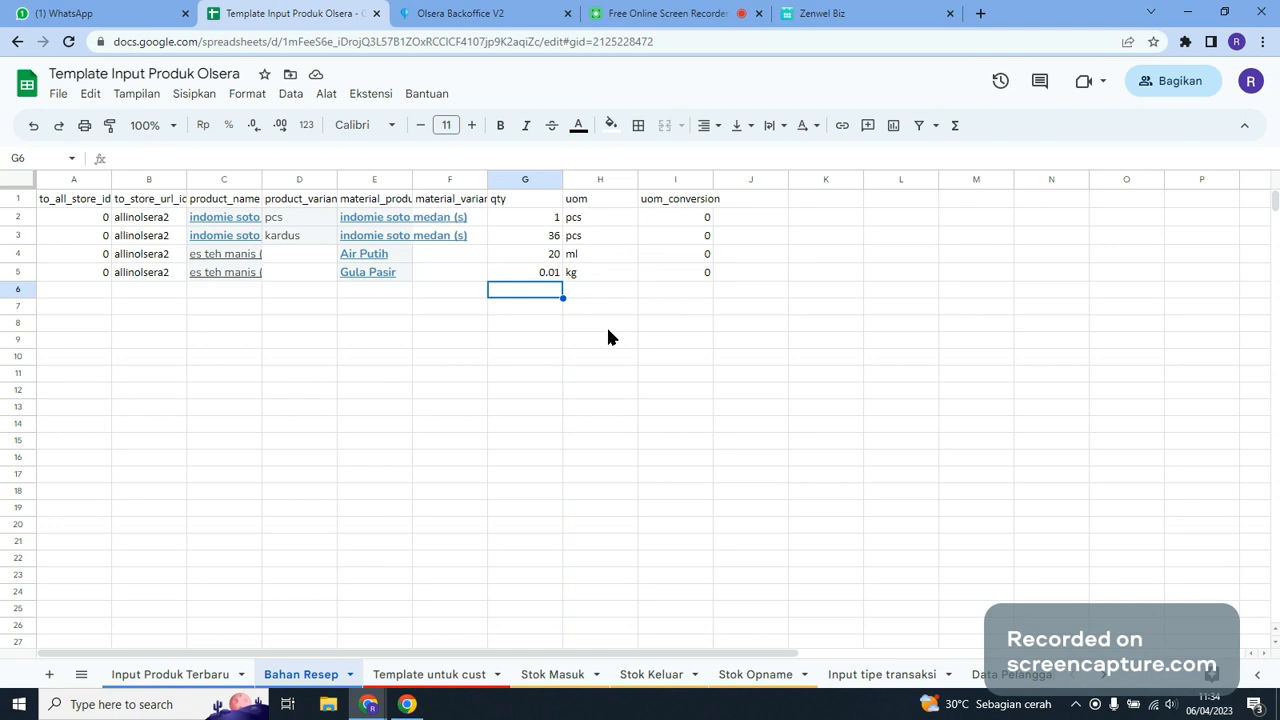
pyautogui.press('Up')
pyautogui.press('Up')
pyautogui.press('Up')
pyautogui.press('Up')
pyautogui.press('Right')
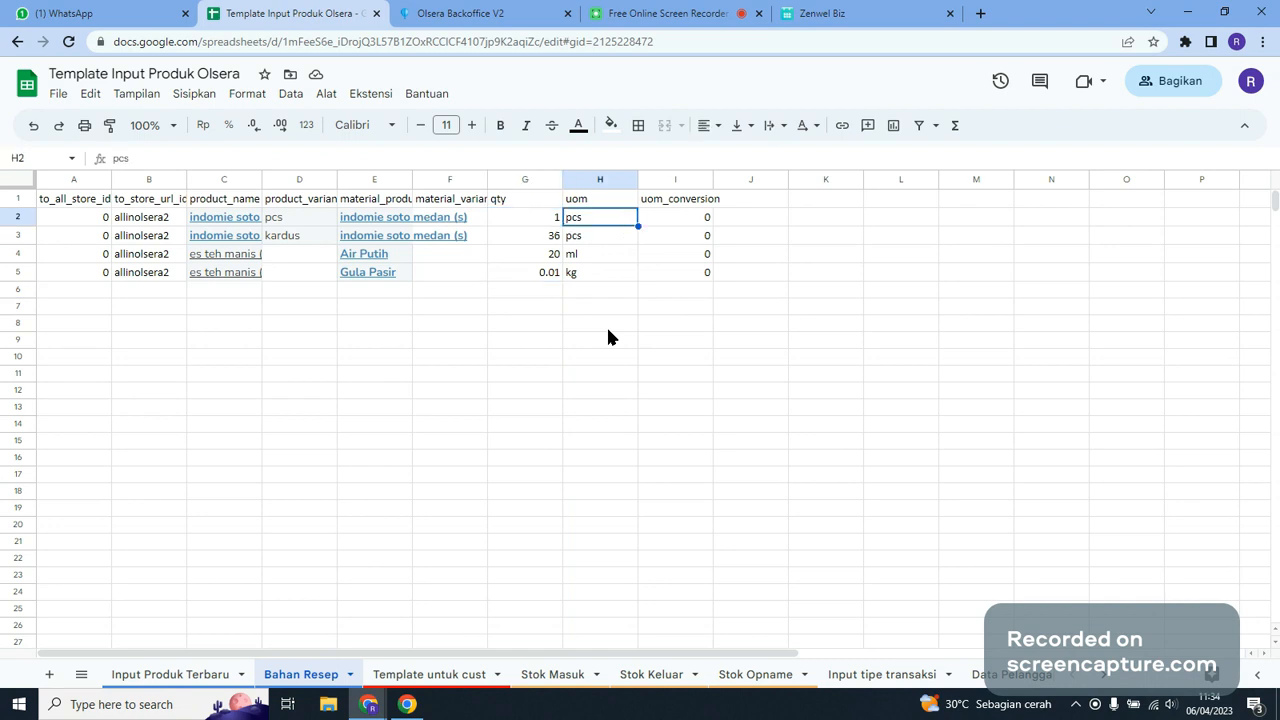
pyautogui.press('Down')
pyautogui.press('Down')
pyautogui.press('Up')
pyautogui.press('Up')
pyautogui.press('Up')
pyautogui.press('Left')
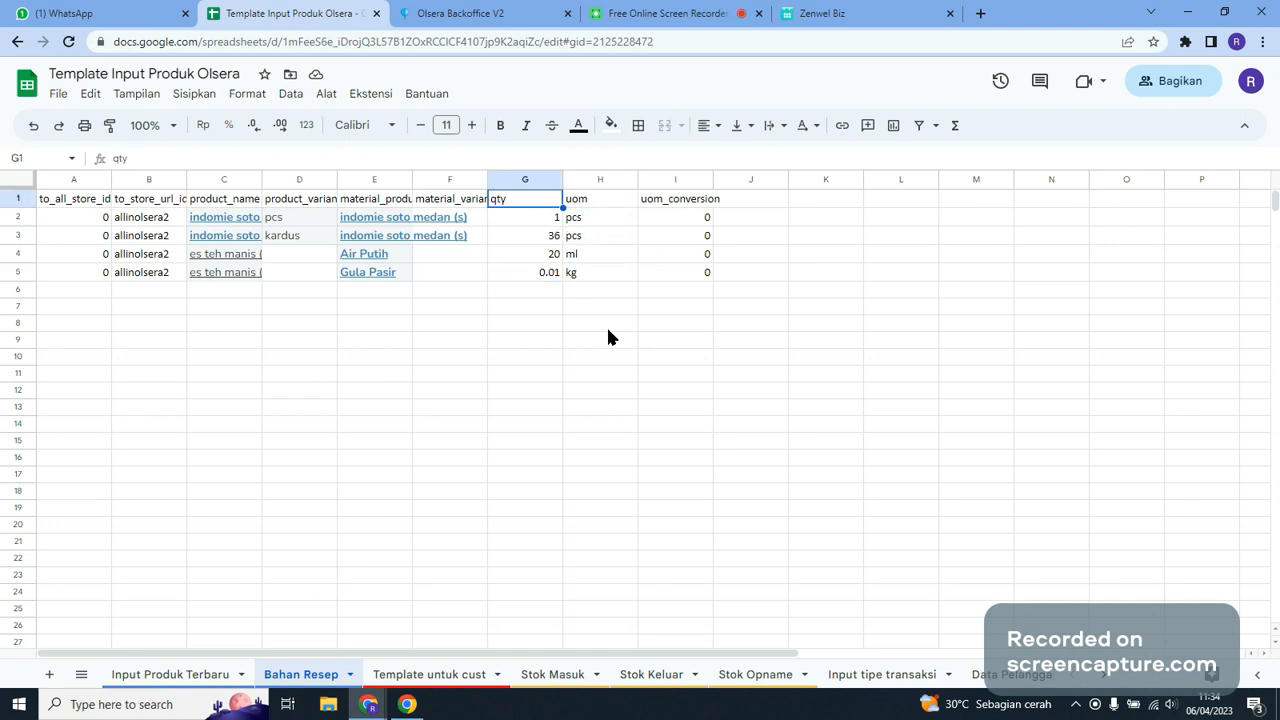
pyautogui.press('Down')
pyautogui.press('Down')
pyautogui.press('Down')
pyautogui.press('Down')
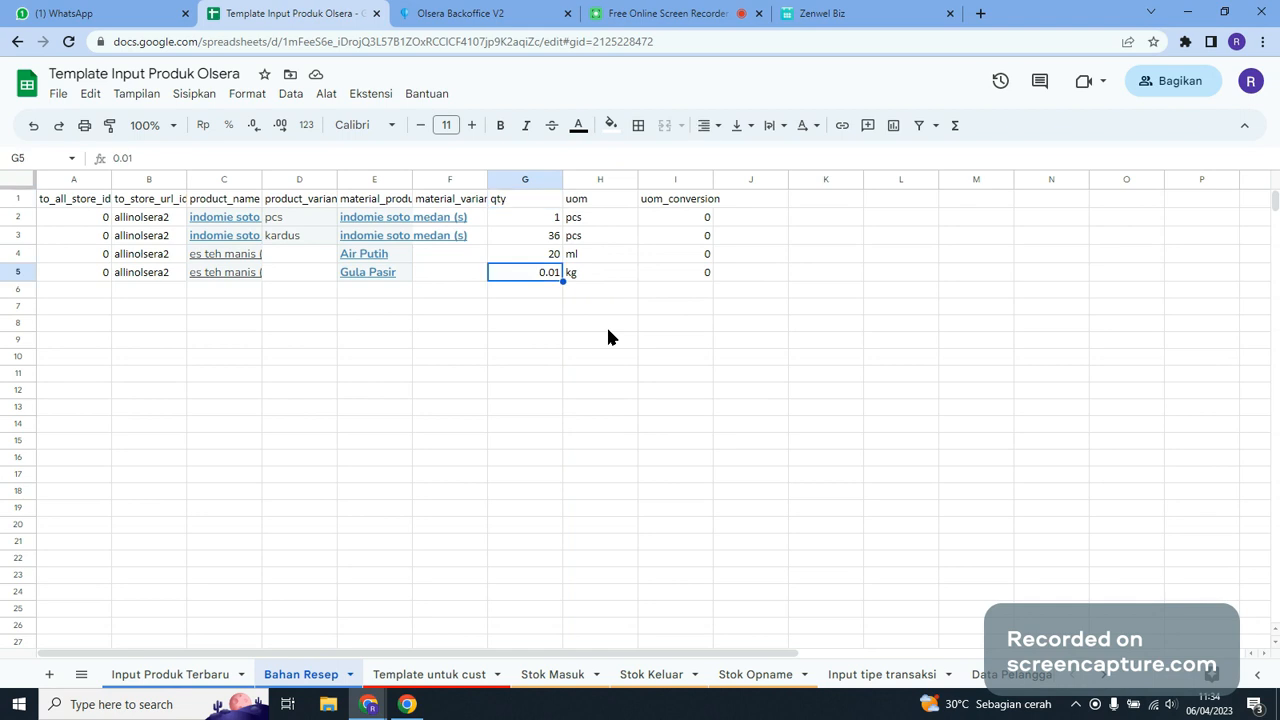
# Set the uom of Gula Pasir in H5 to Sendok and its qty in G5 to 2.5
pyautogui.press('Right')
pyautogui.write('Sendok')
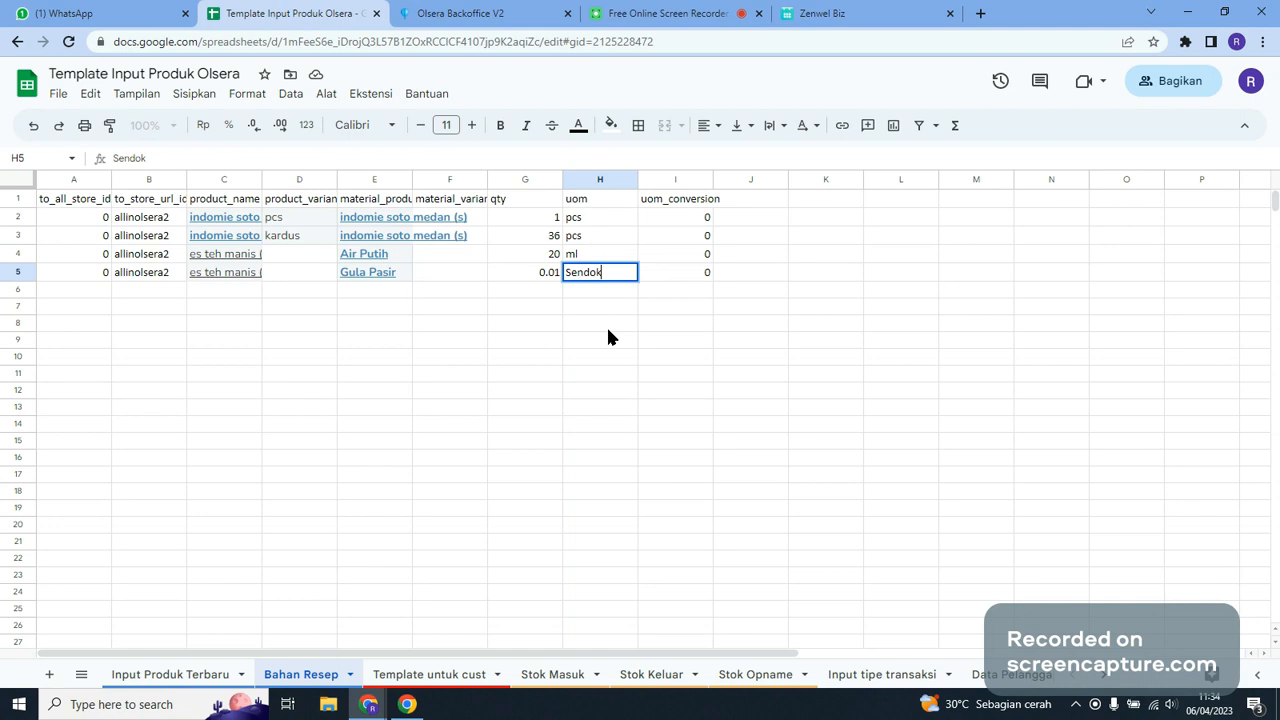
pyautogui.press('Left')
pyautogui.press('Up')
pyautogui.press('Down')
pyautogui.write('12')
pyautogui.write('.')
pyautogui.press('BackSpace')
pyautogui.press('BackSpace')
pyautogui.write('2.5')
pyautogui.press('Return')
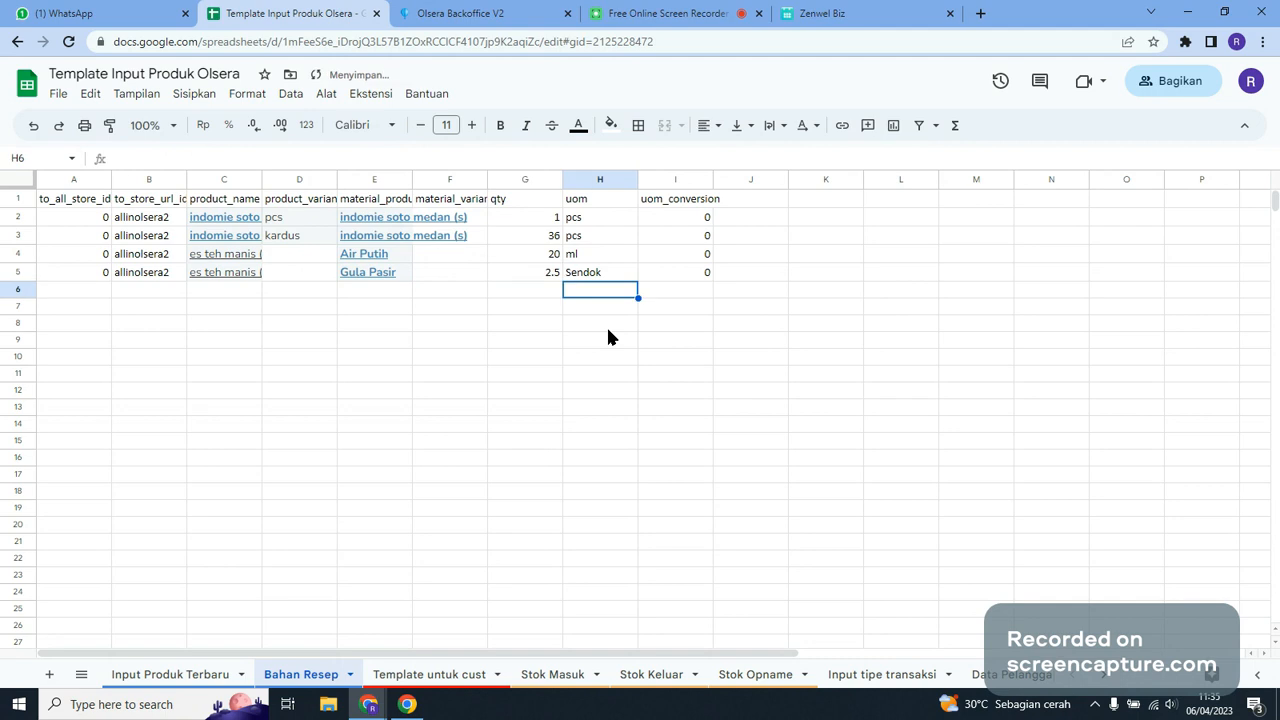
pyautogui.press('Up')
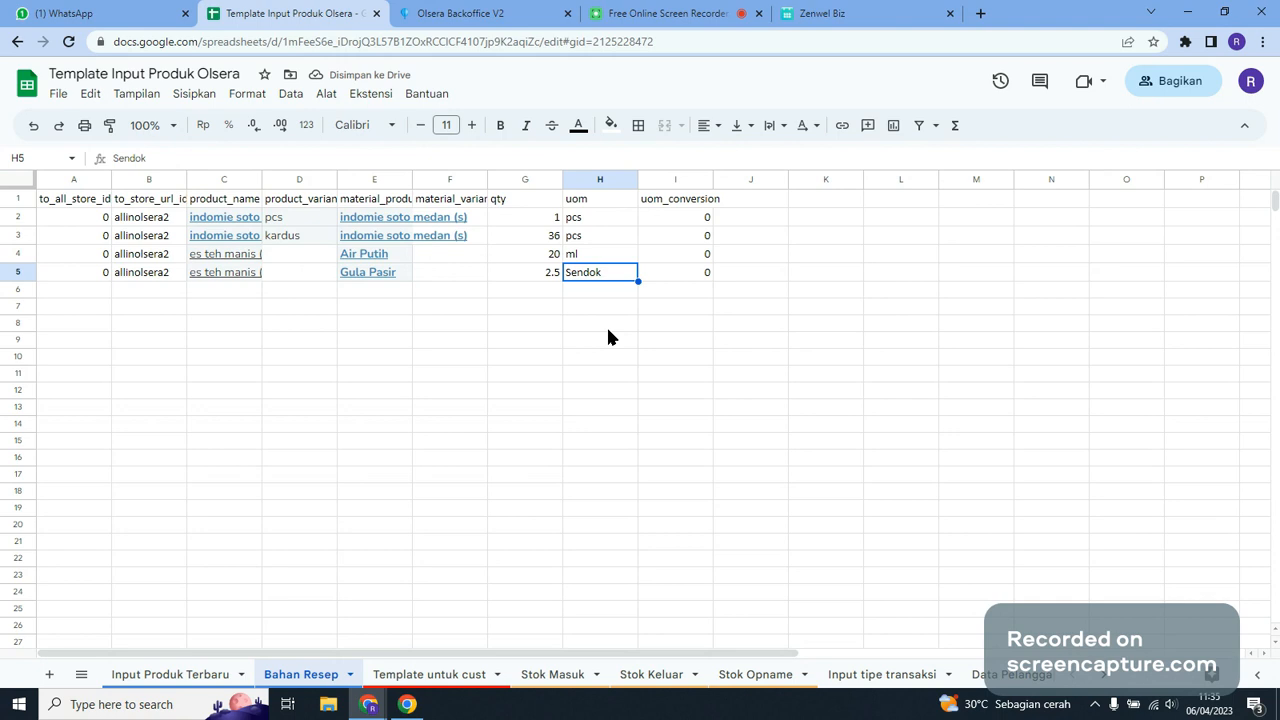
pyautogui.press('Left')
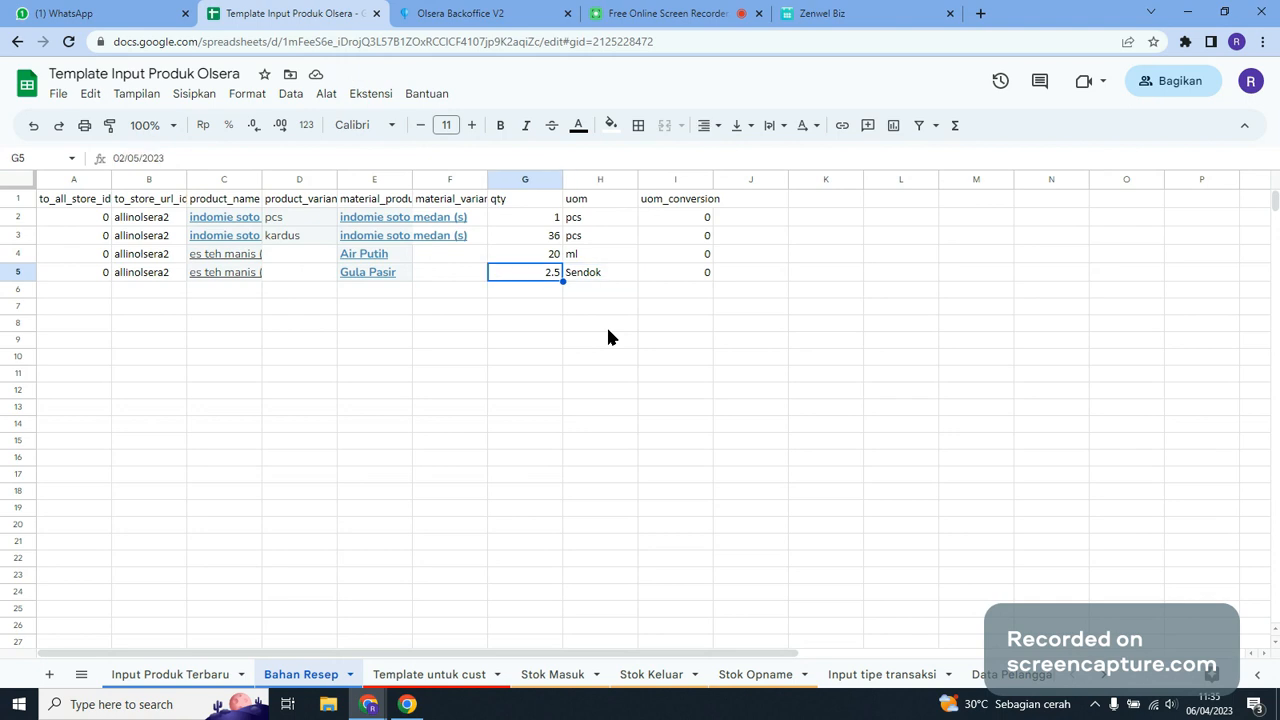
pyautogui.click(490, 18)
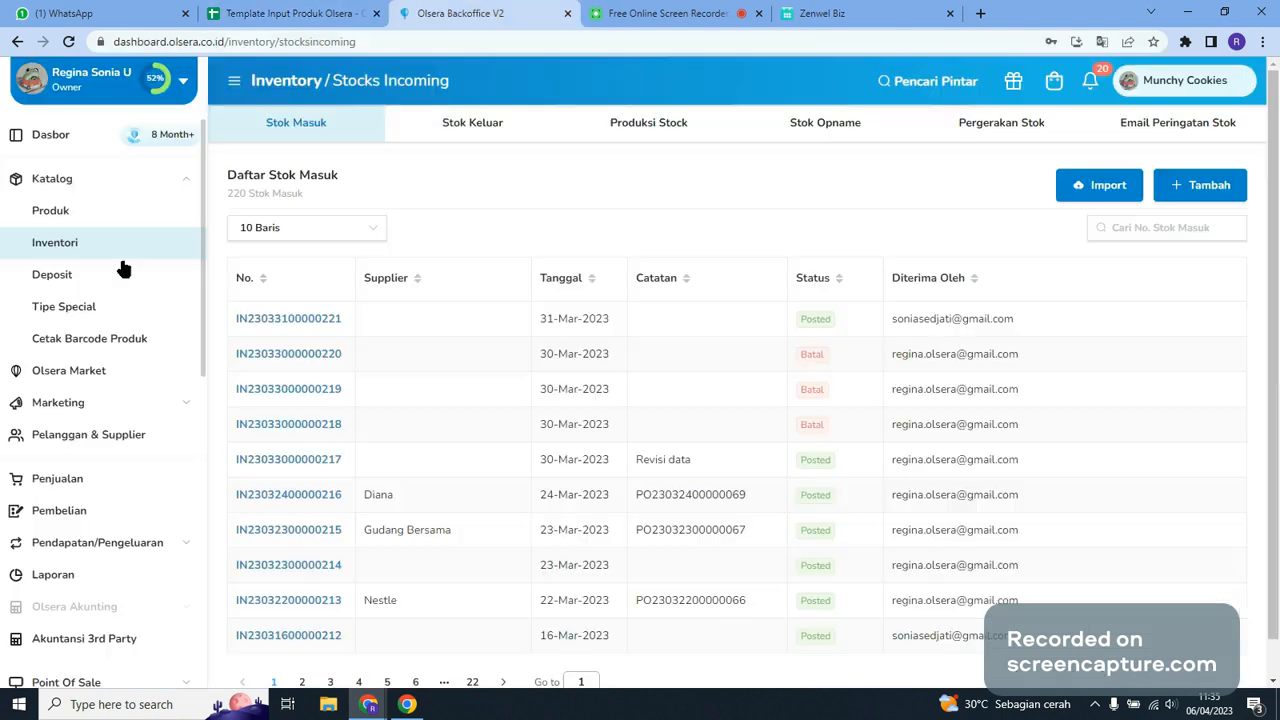
pyautogui.click(322, 12)
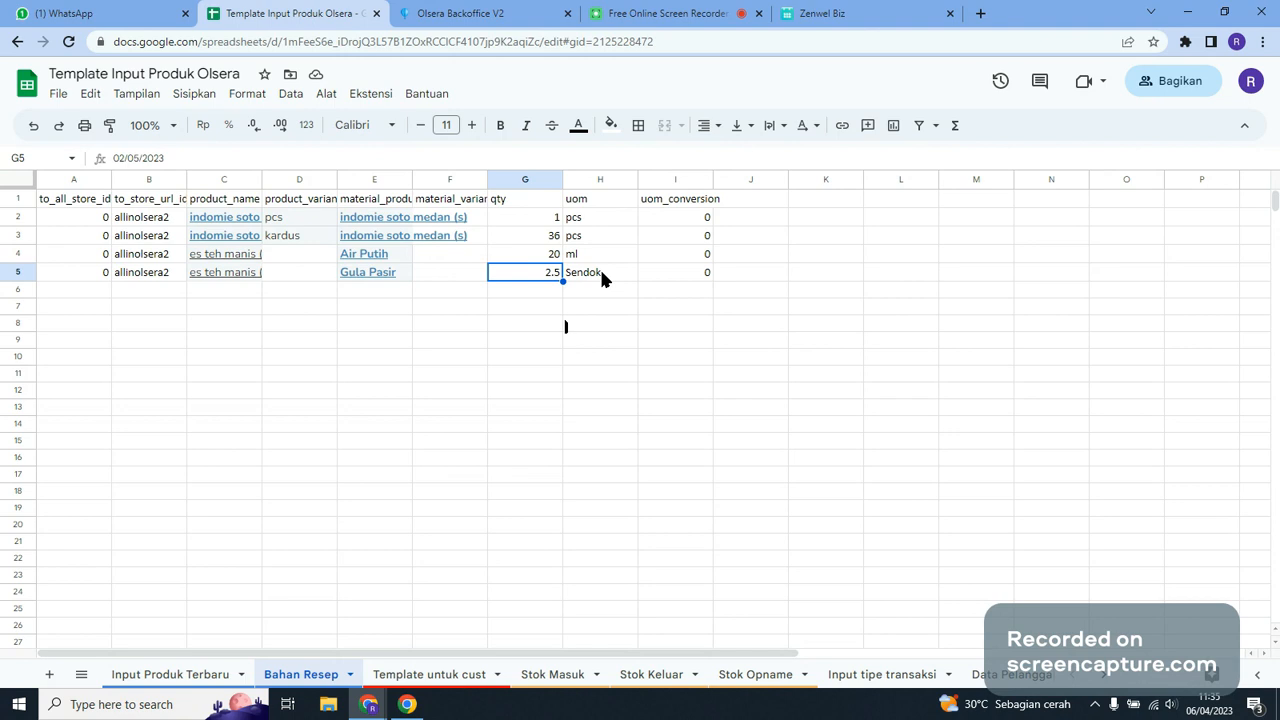
# Download the Bahan Resep sheet as a comma-separated values (.csv) file
pyautogui.click(508, 393)
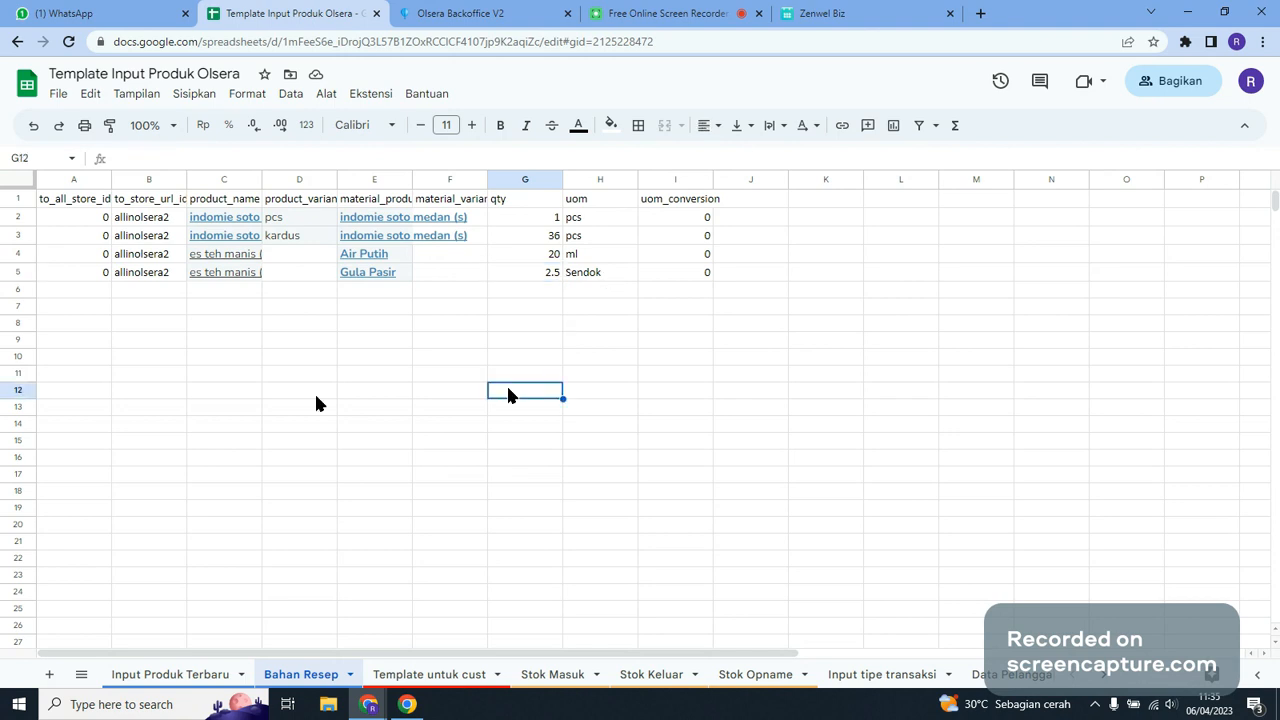
pyautogui.click(58, 94)
pyautogui.moveTo(100, 288)
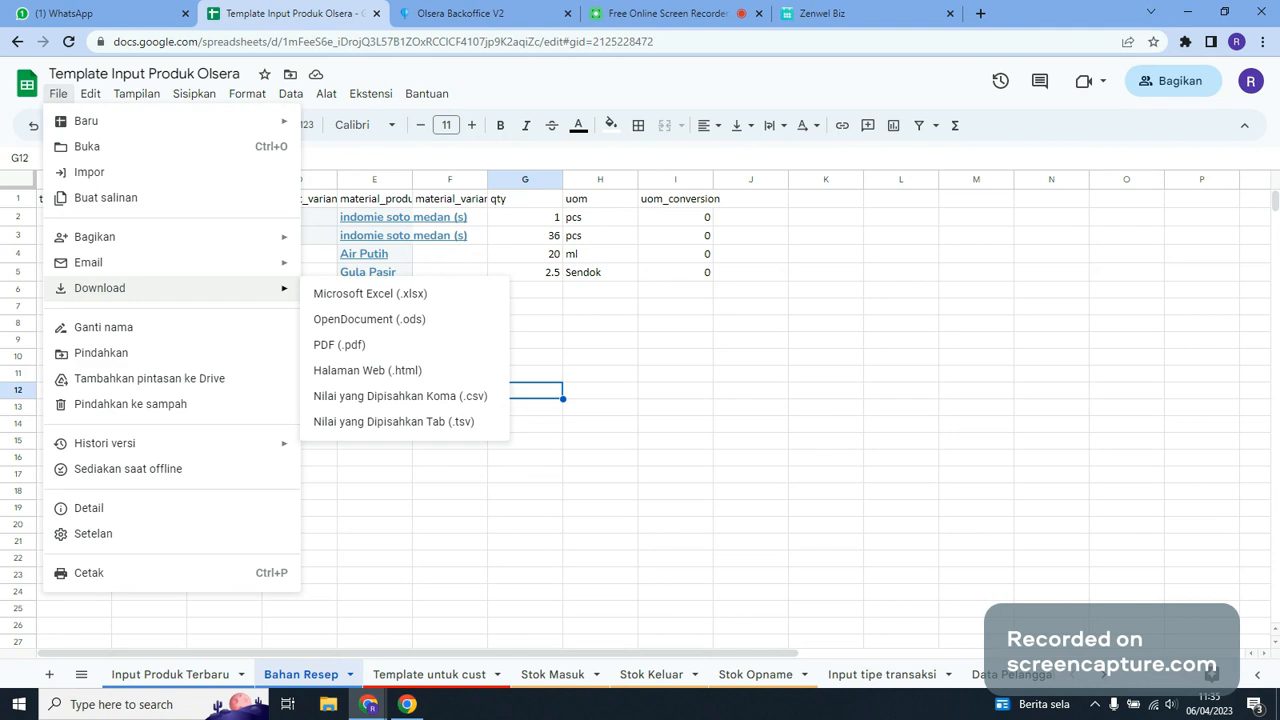
pyautogui.click(443, 399)
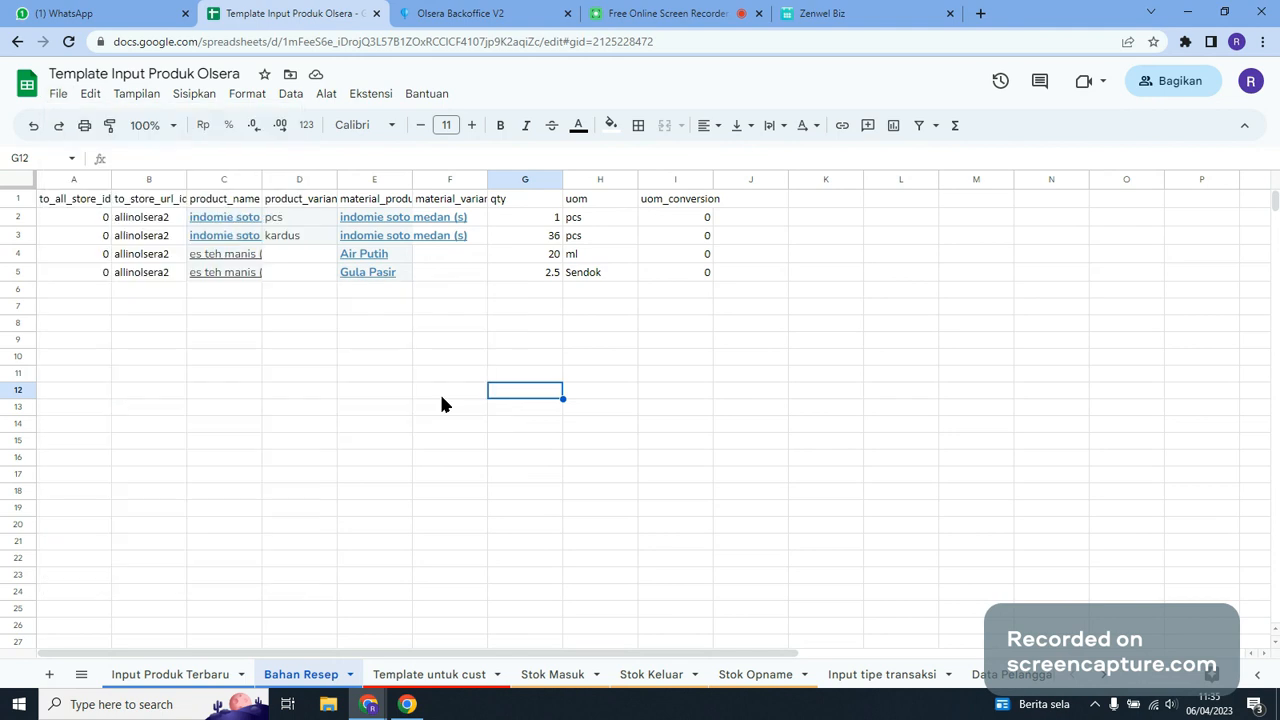
# Switch to Olsera Backoffice, try to import the downloaded CSV into the products' Bahan/Resep list, and check each row's status
pyautogui.click(497, 11)
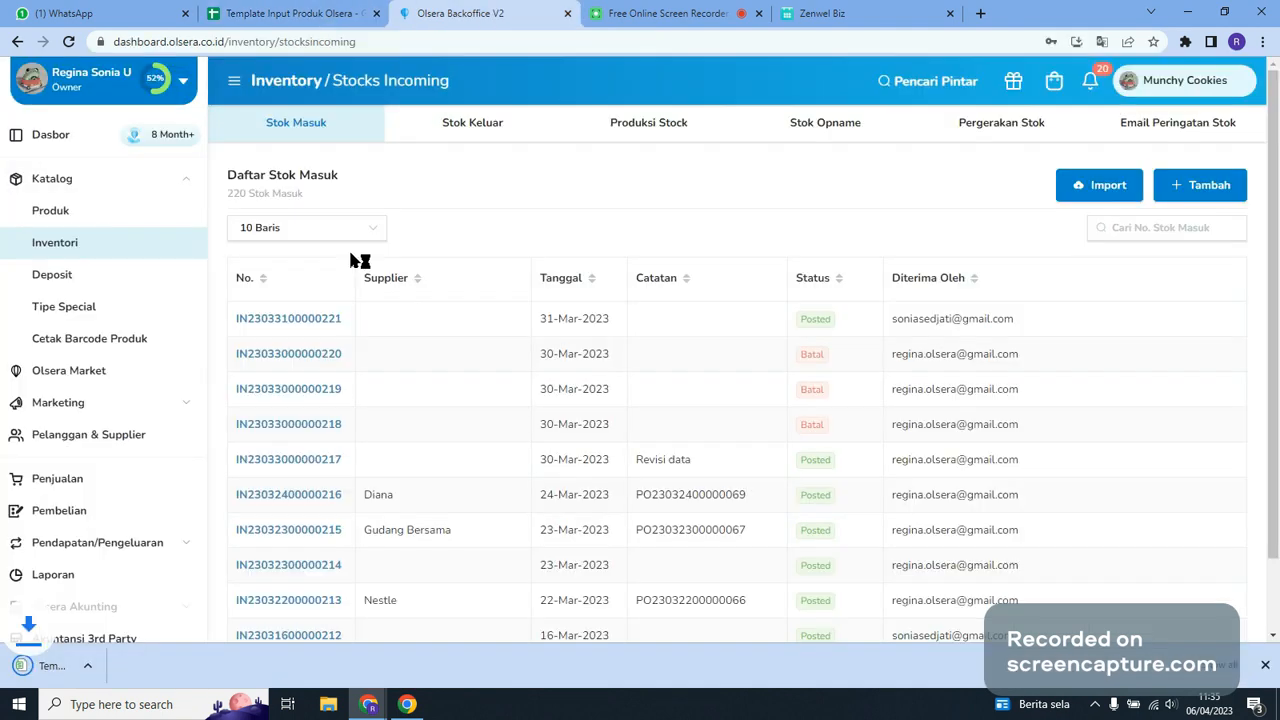
pyautogui.click(60, 211)
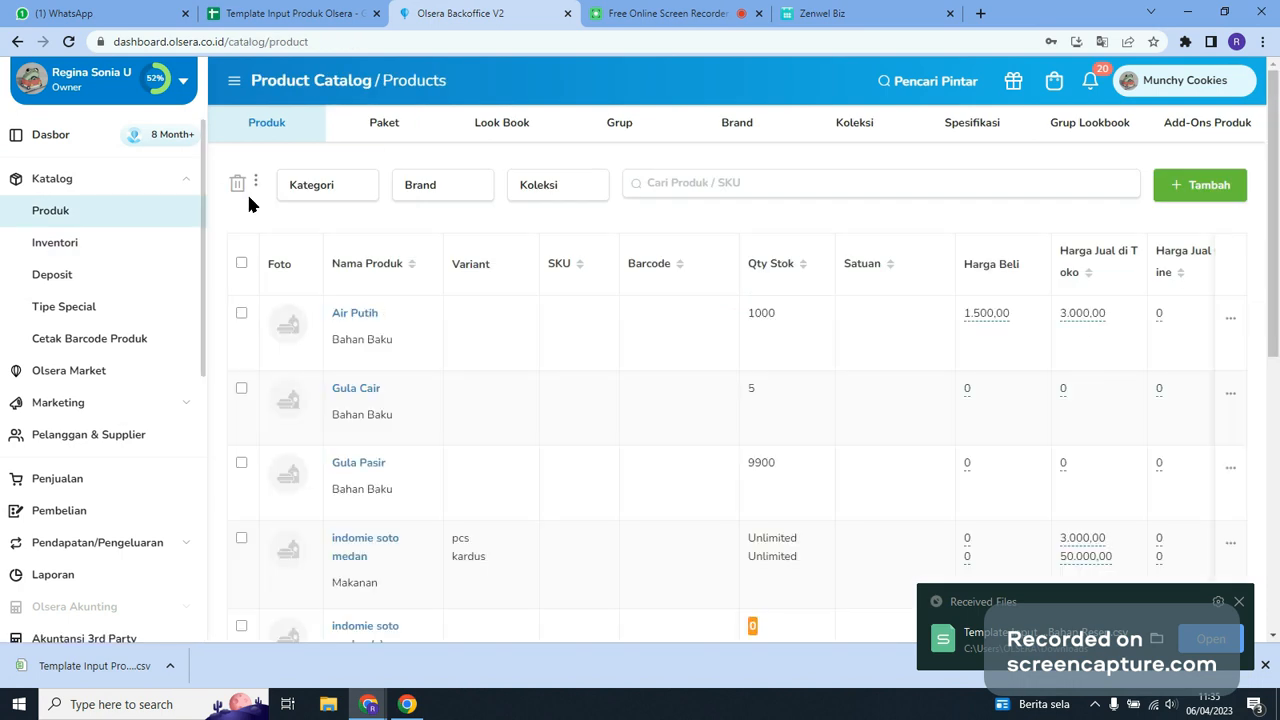
pyautogui.click(252, 192)
pyautogui.click(175, 285)
pyautogui.moveTo(88, 677); pyautogui.dragTo(591, 247)
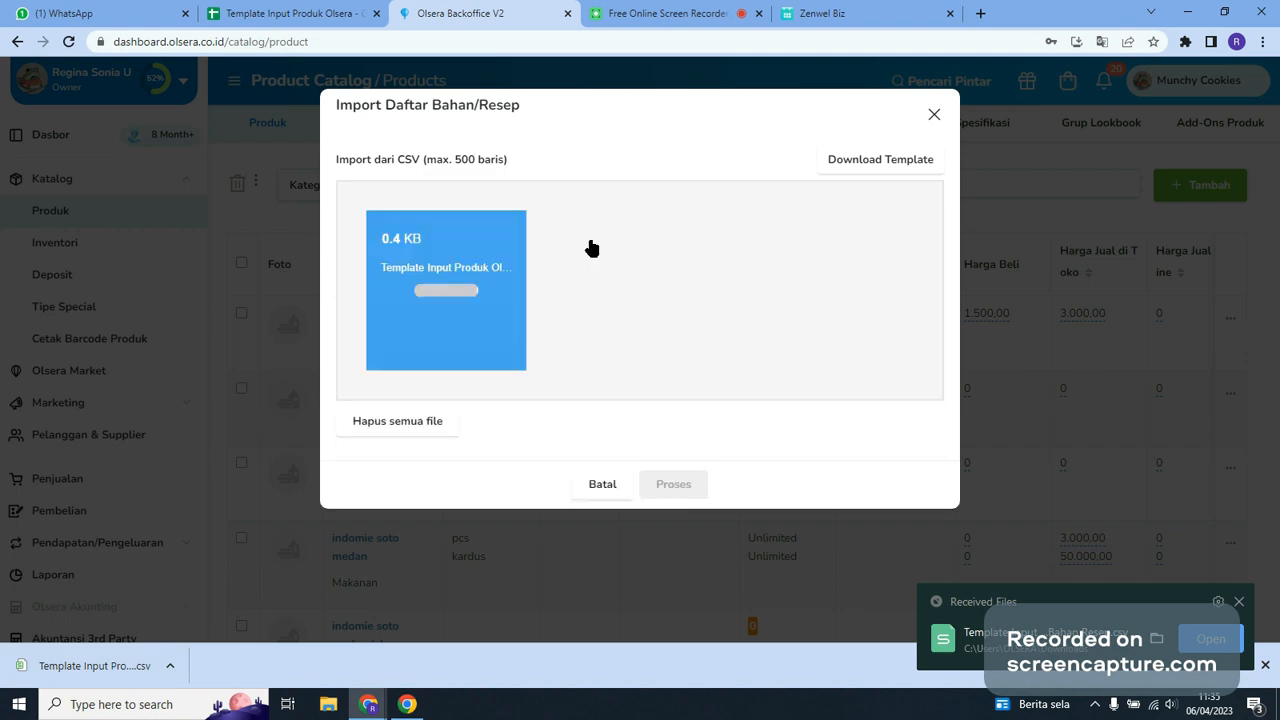
pyautogui.moveTo(589, 550); pyautogui.dragTo(856, 554)
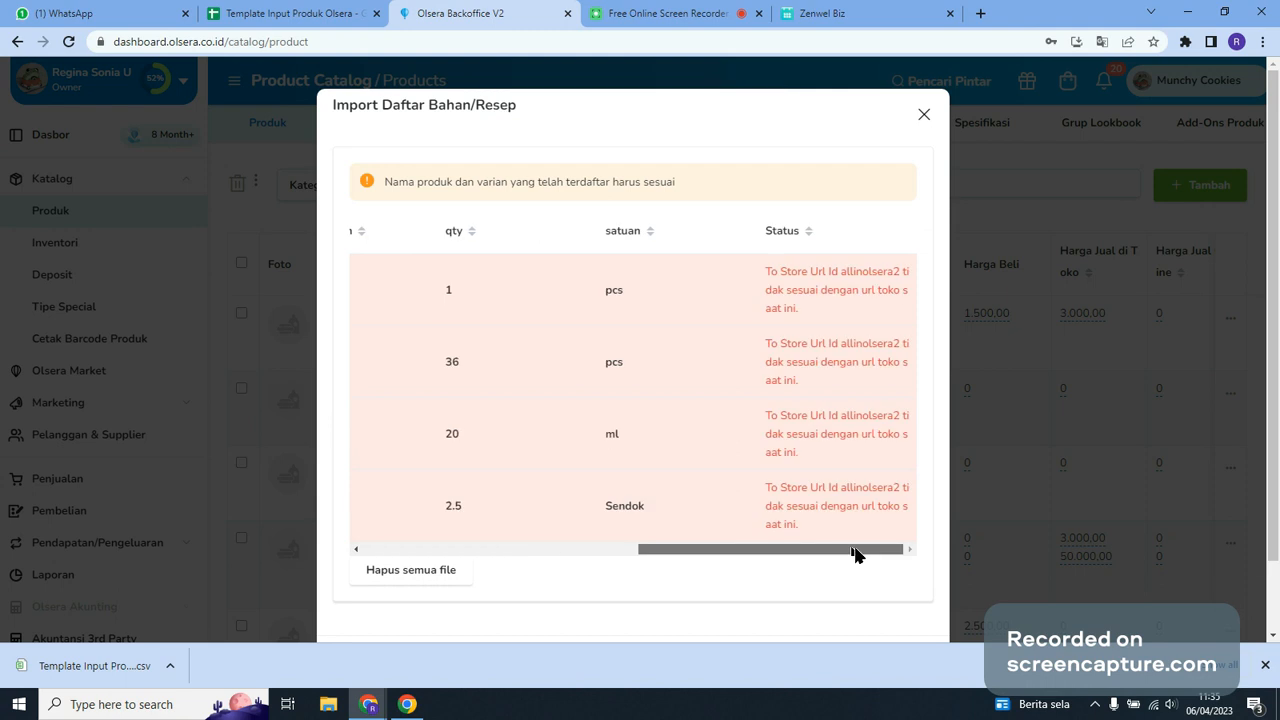
pyautogui.moveTo(778, 262); pyautogui.dragTo(861, 558)
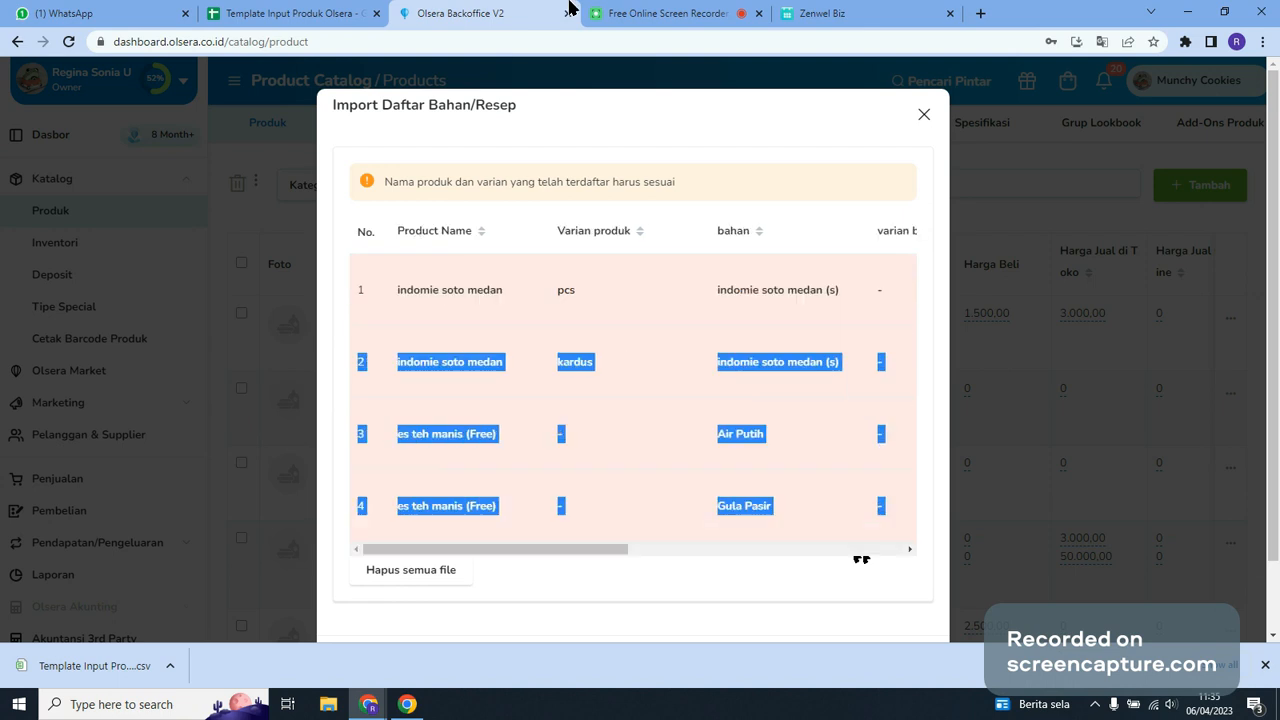
# Switch back to Google Sheets and replace the to_store_url_id entries in B2:B5 with 0
pyautogui.click(293, 10)
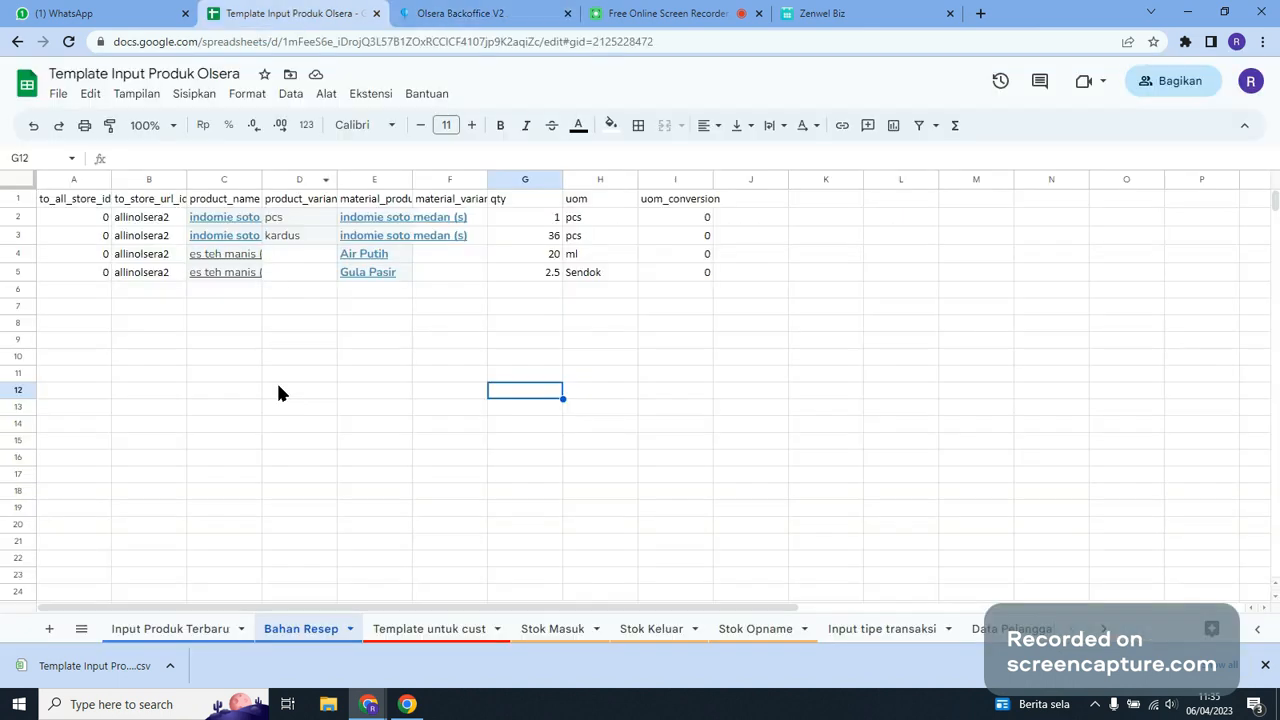
pyautogui.moveTo(150, 198); pyautogui.dragTo(149, 290)
pyautogui.click(149, 320)
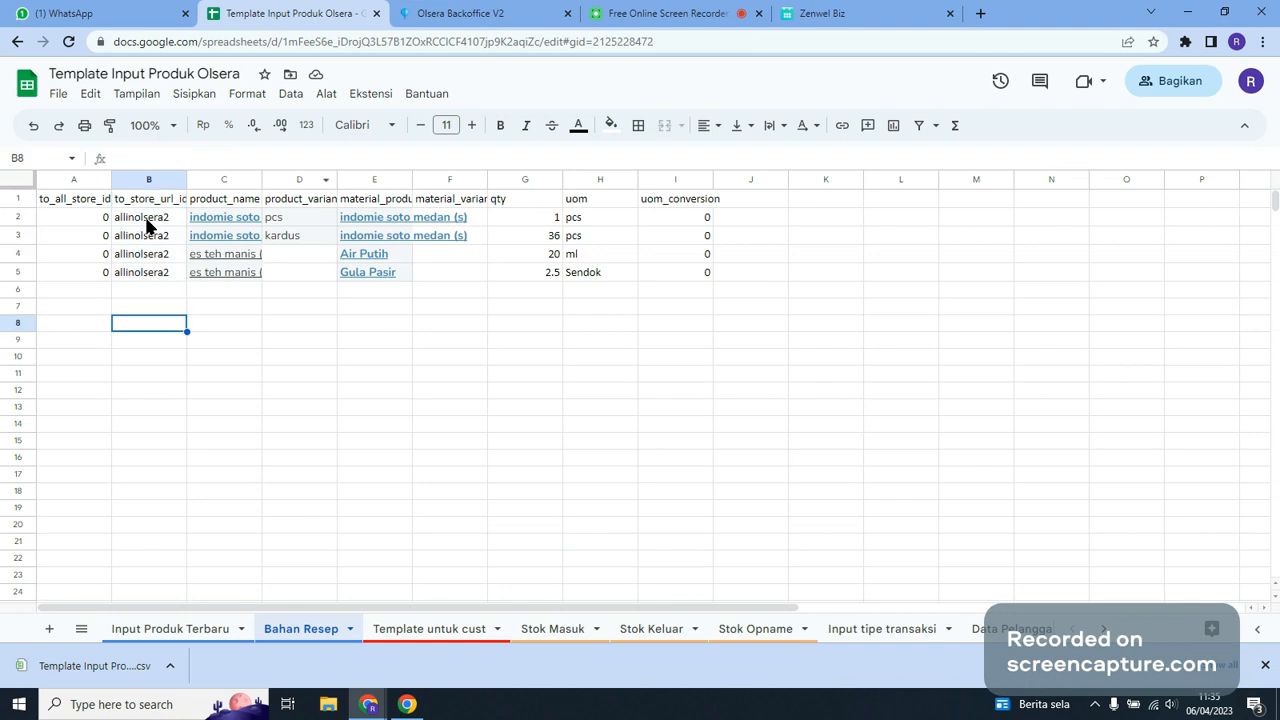
pyautogui.moveTo(147, 222); pyautogui.dragTo(155, 296)
pyautogui.press('Delete')
pyautogui.press('Left')
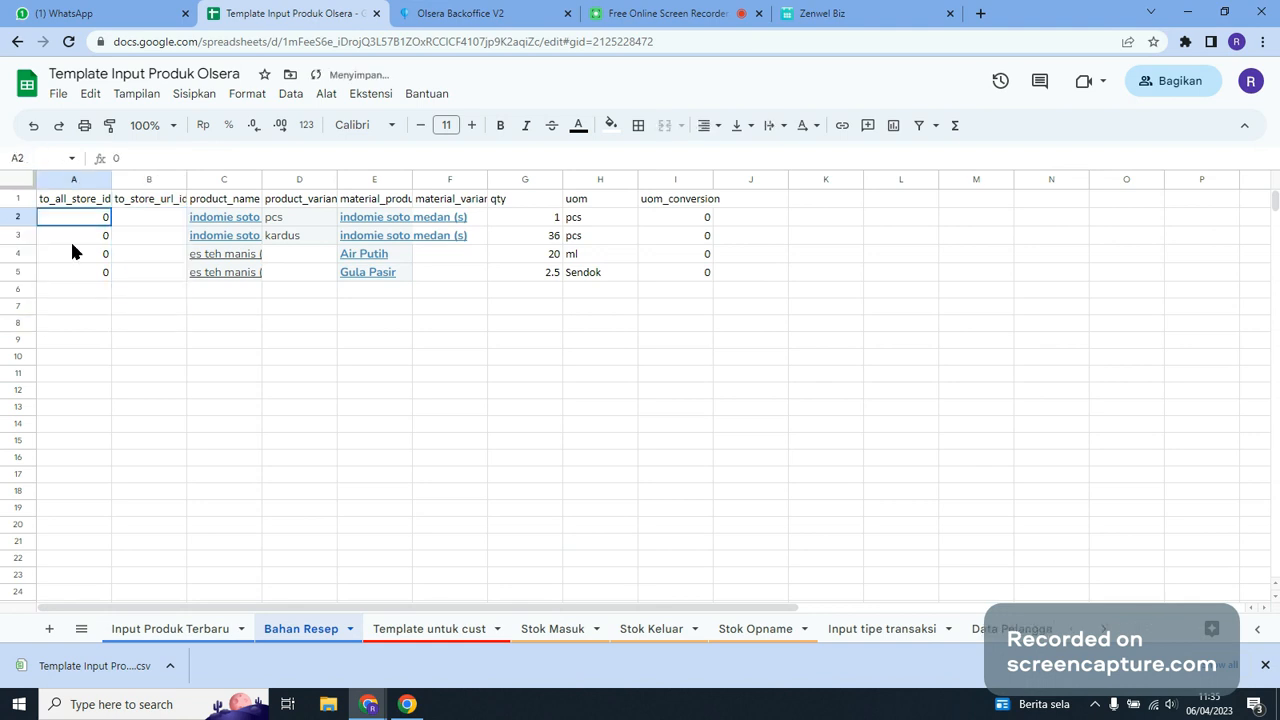
pyautogui.keyDown('shift'); pyautogui.click(100, 272); pyautogui.keyUp('shift')
pyautogui.moveTo(112, 282); pyautogui.dragTo(175, 347)
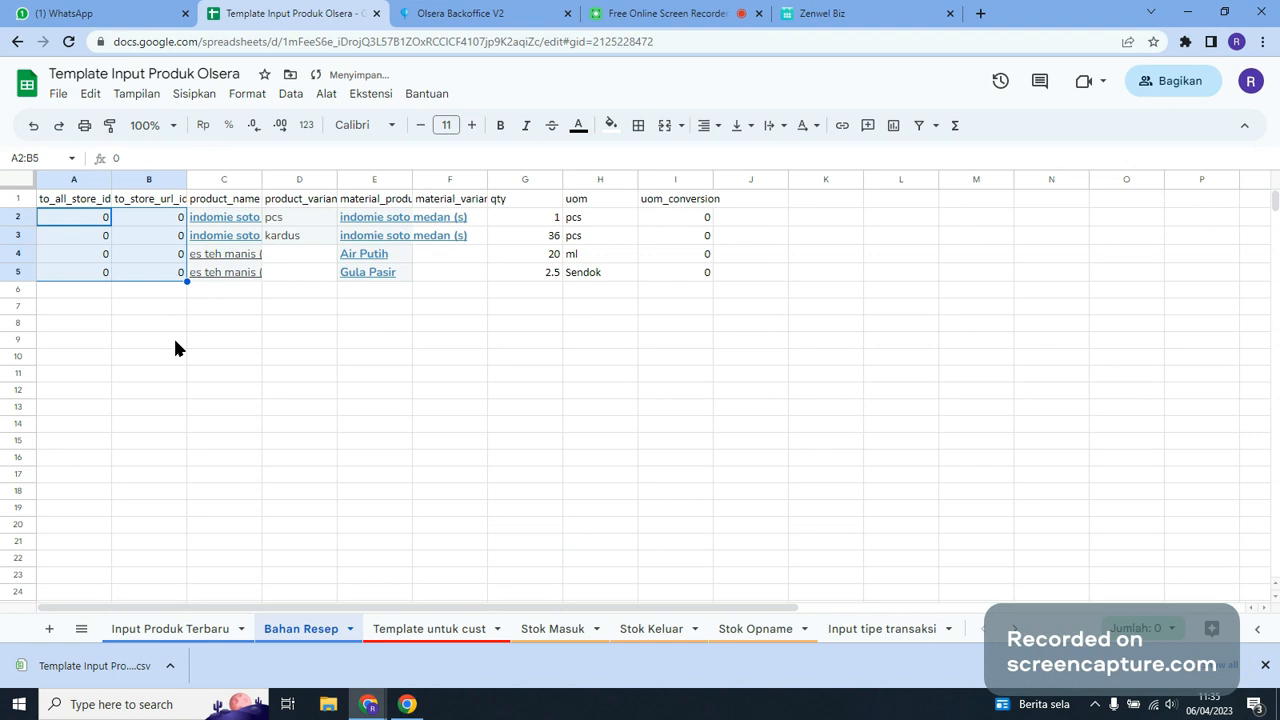
pyautogui.click(175, 347)
# Download the corrected Bahan Resep sheet as a new CSV file
pyautogui.click(59, 94)
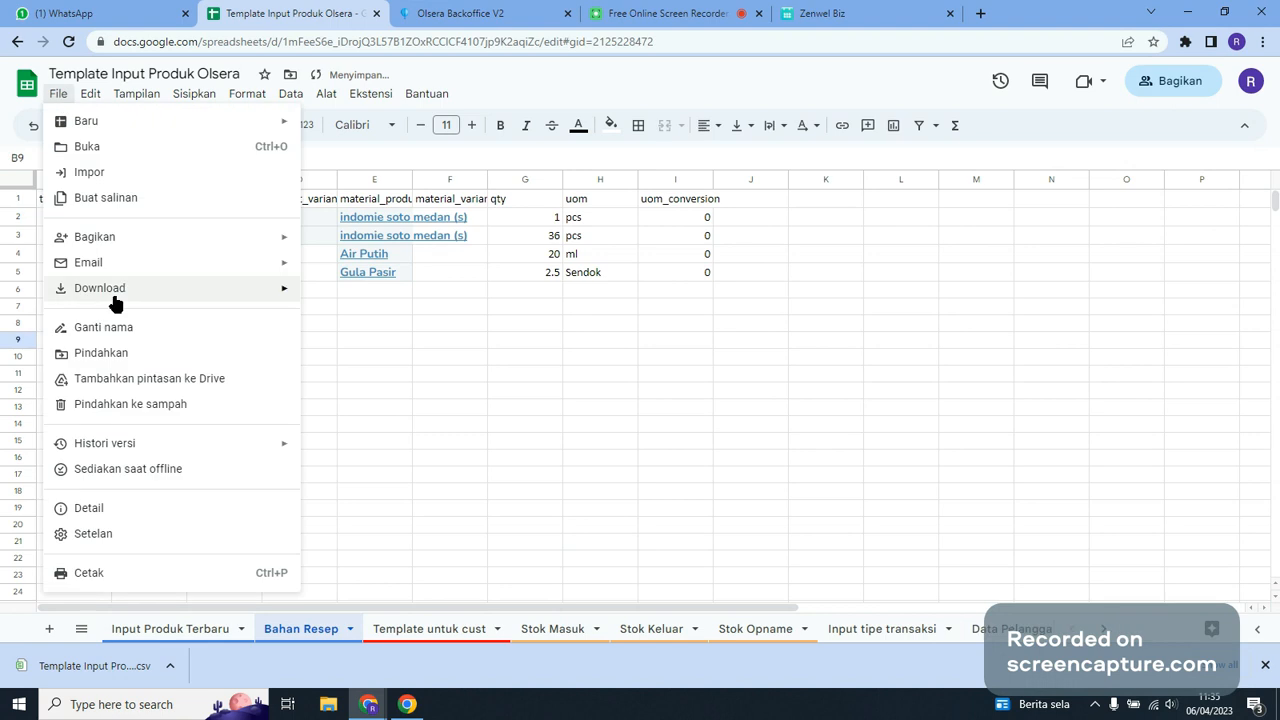
pyautogui.moveTo(114, 290)
pyautogui.click(378, 397)
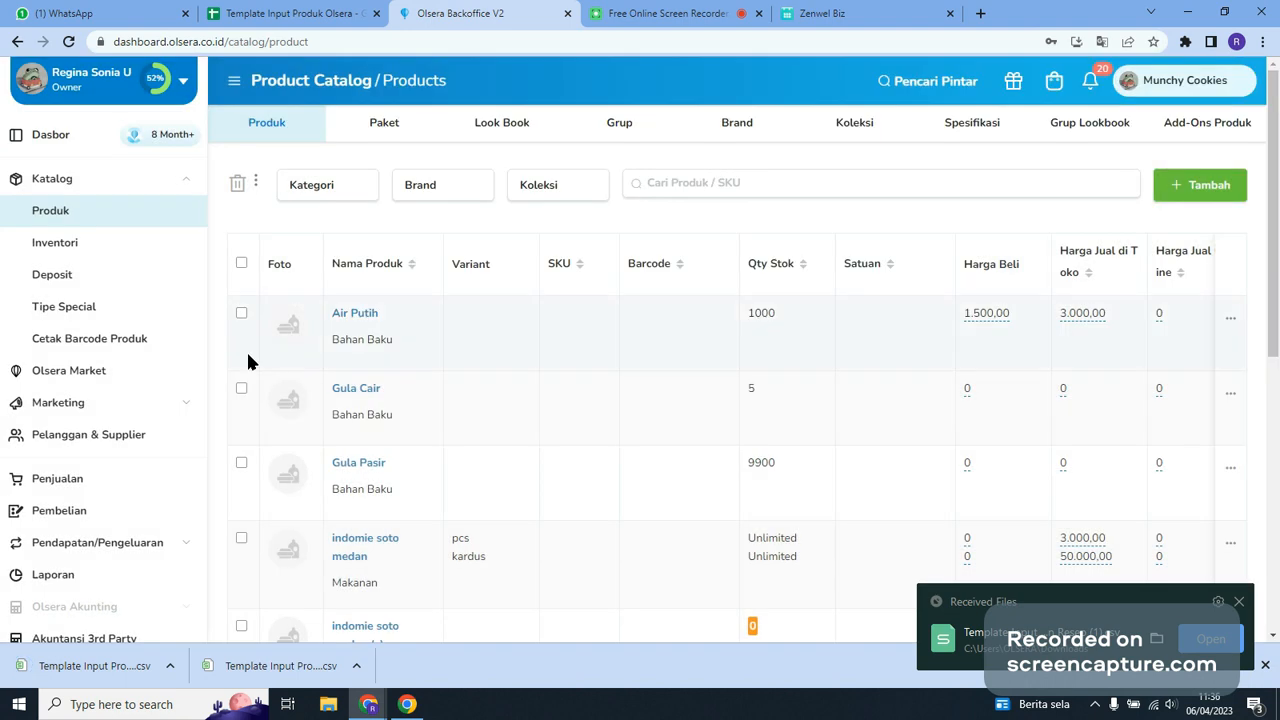
# Upload the newly downloaded CSV to Olsera's Import Daftar Bahan/Resep and process the import
pyautogui.click(256, 181)
pyautogui.click(170, 283)
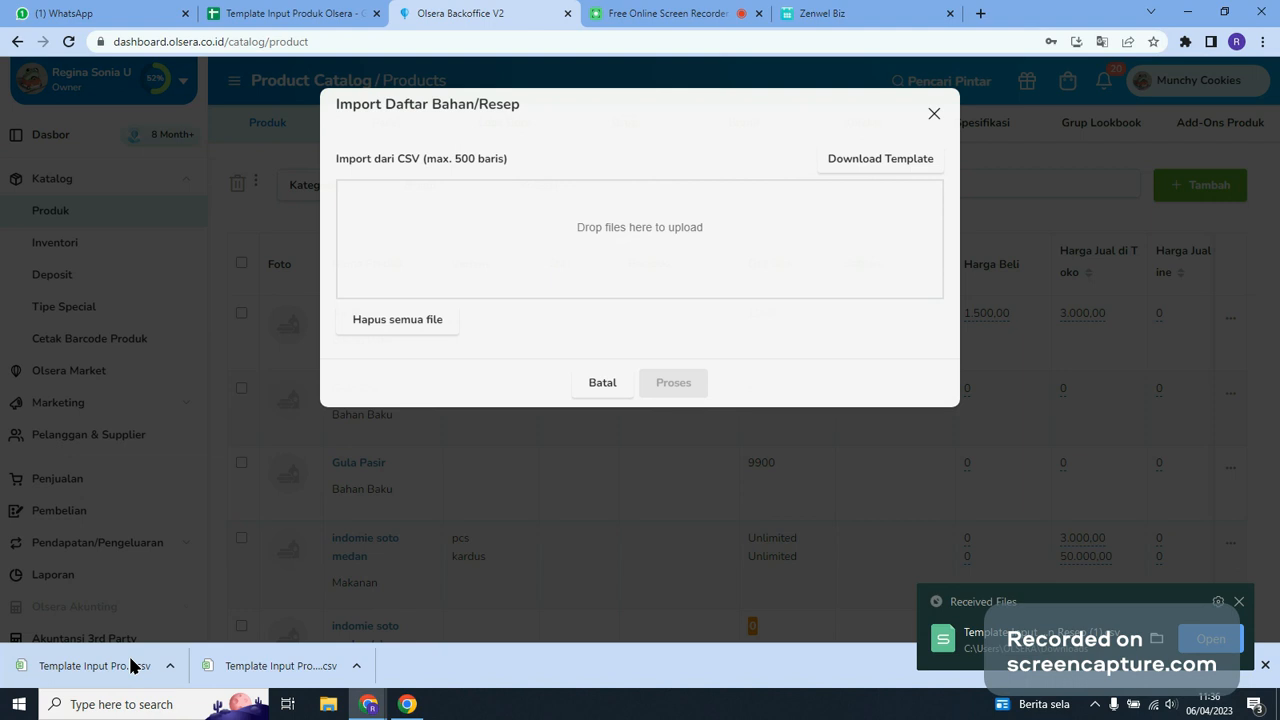
pyautogui.moveTo(129, 663); pyautogui.dragTo(564, 273)
pyautogui.moveTo(592, 402); pyautogui.dragTo(528, 418)
pyautogui.click(673, 513)
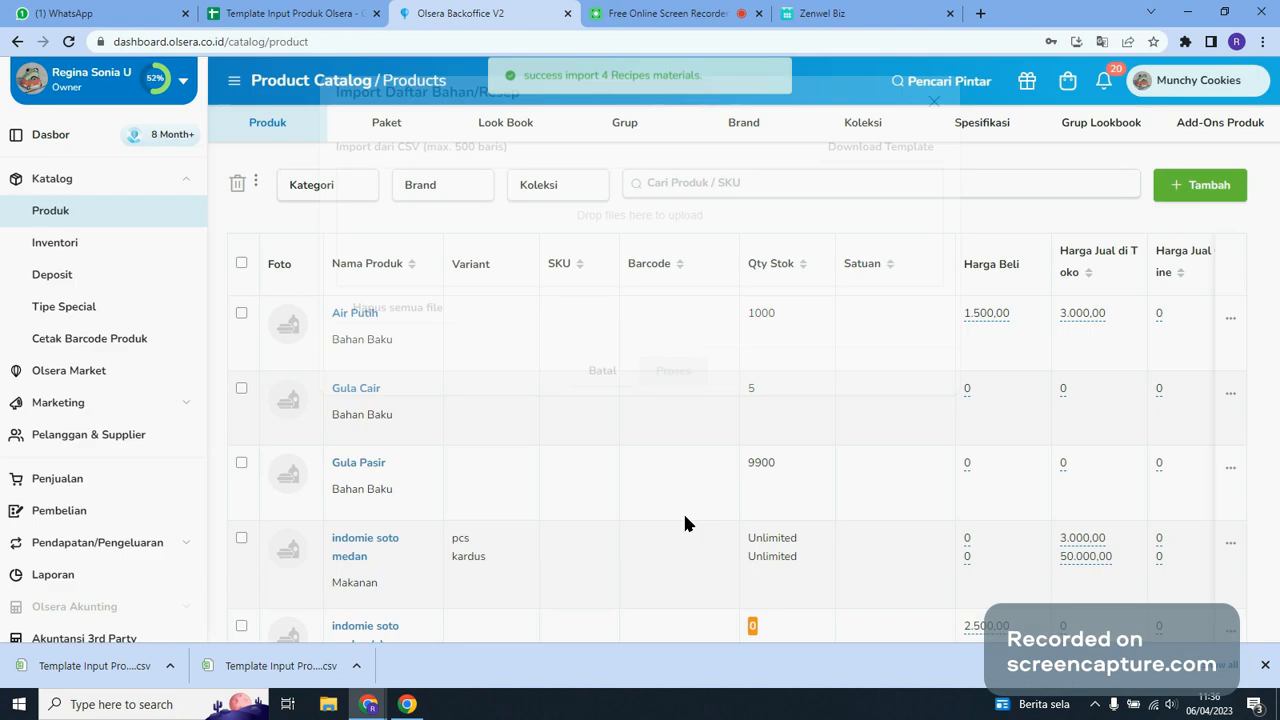
# Open the Bahan/Resep list of the product indomie soto medan to check its imported materials
pyautogui.click(362, 556)
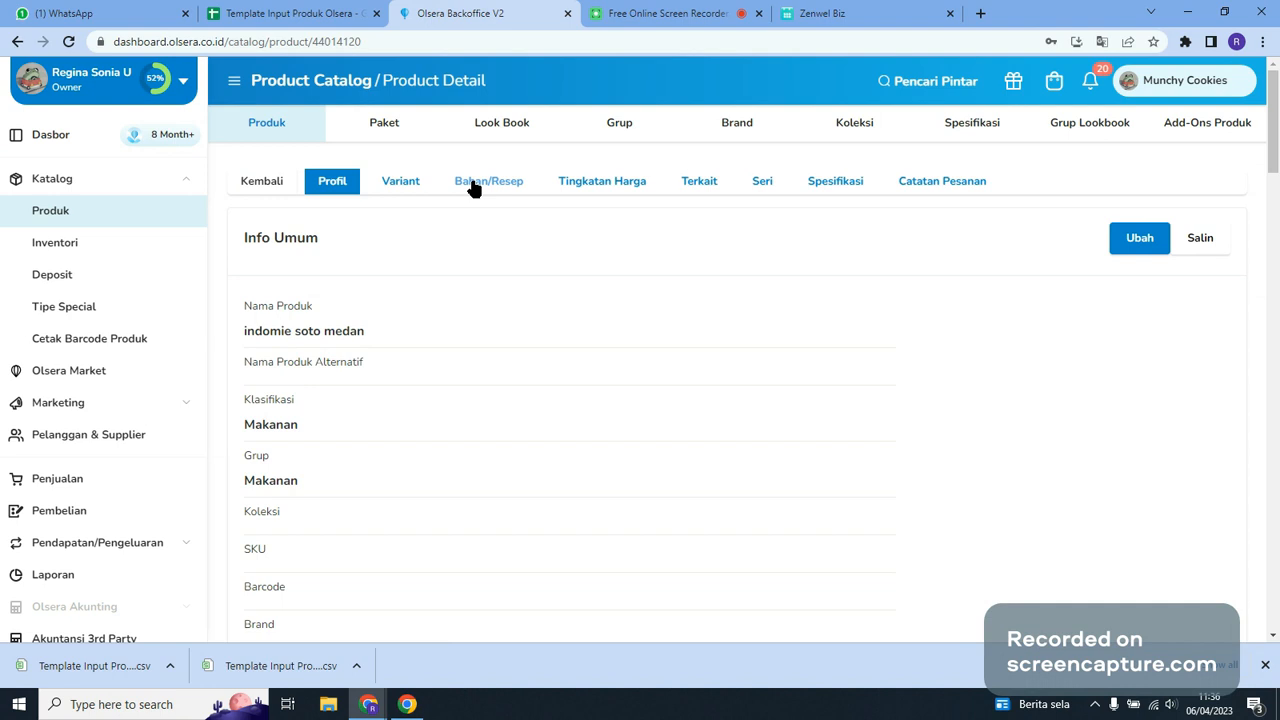
pyautogui.click(474, 189)
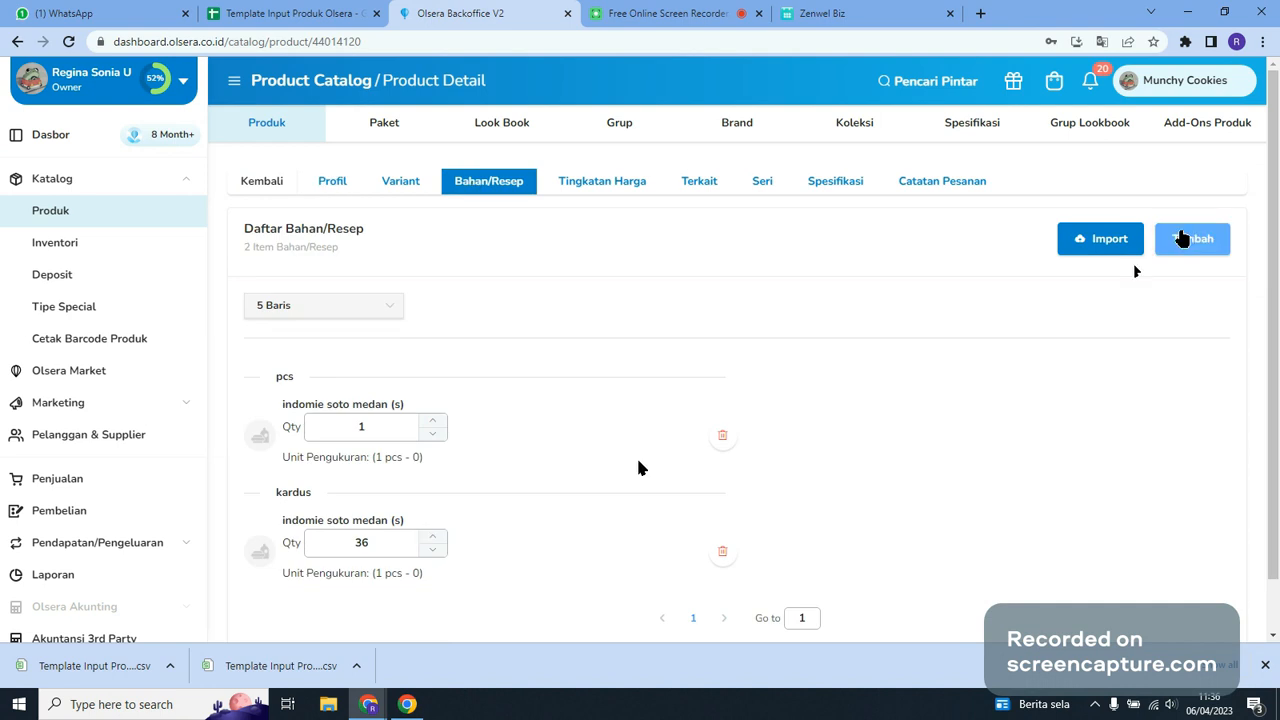
pyautogui.click(1180, 238)
pyautogui.click(715, 162)
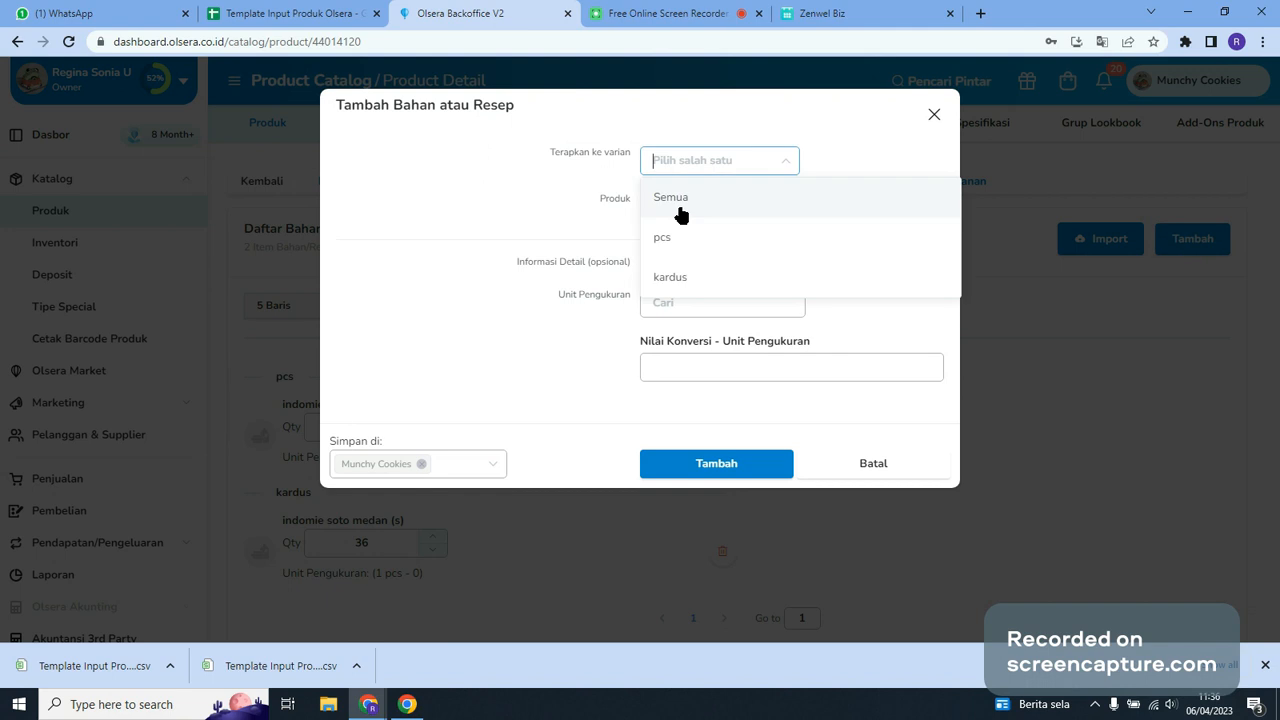
pyautogui.click(680, 210)
pyautogui.click(702, 205)
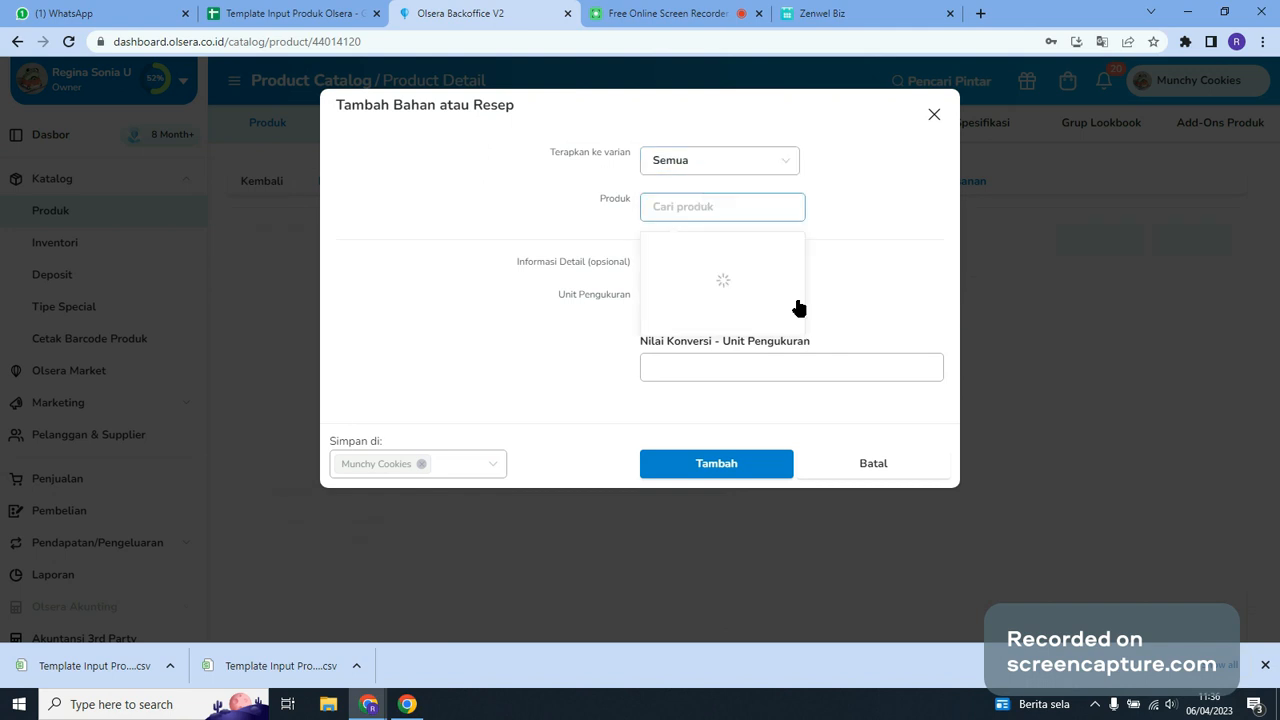
pyautogui.click(934, 116)
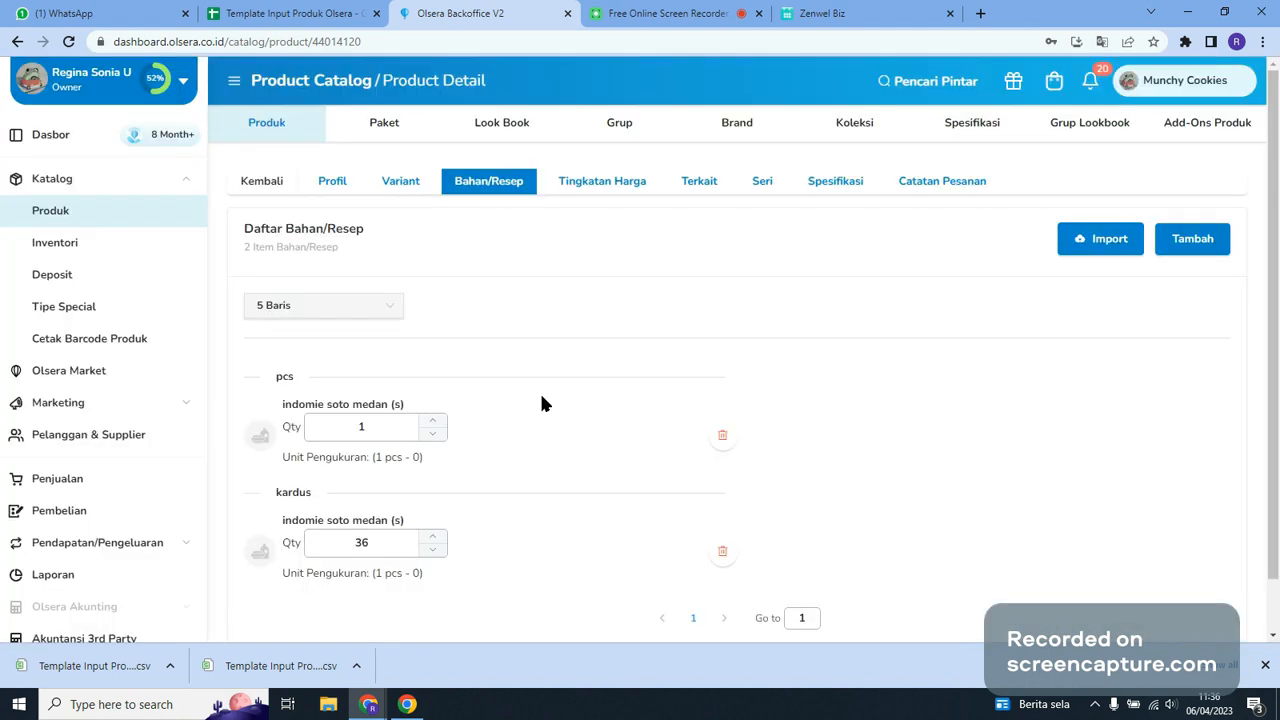
# Return to the product list and open the Bahan/Resep list of Tempe Mendoan
pyautogui.click(1263, 667)
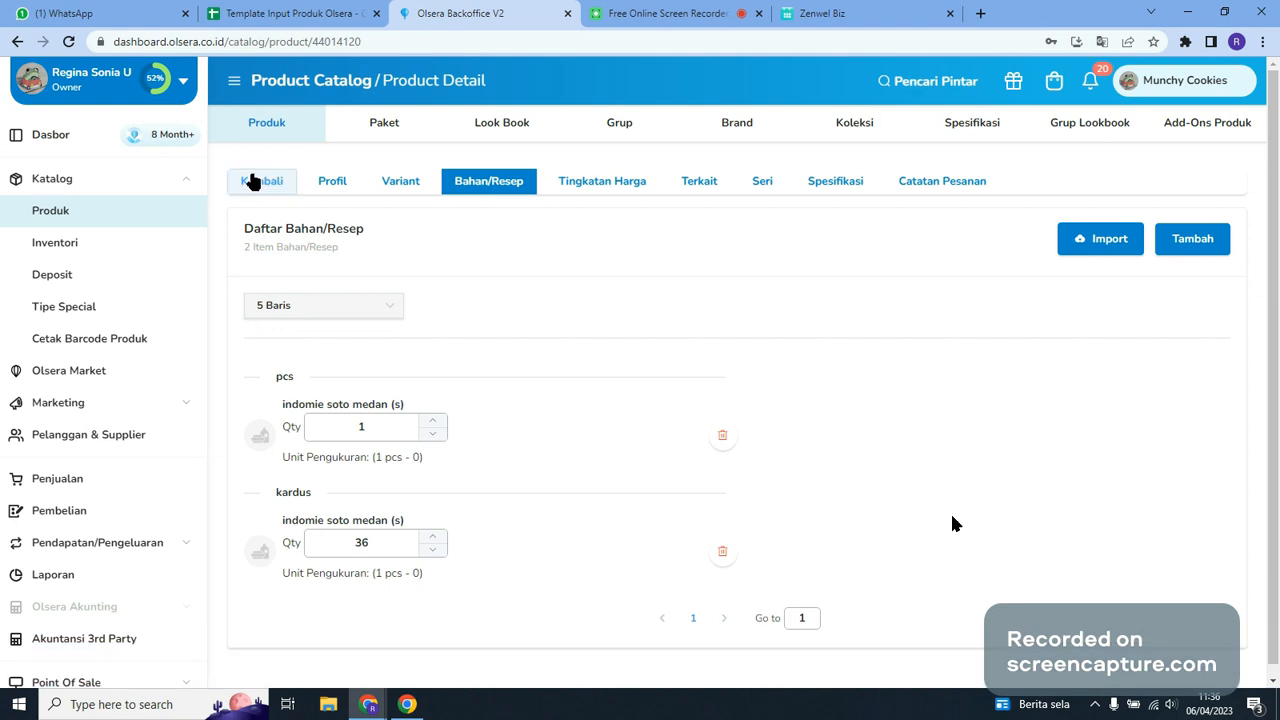
pyautogui.click(252, 181)
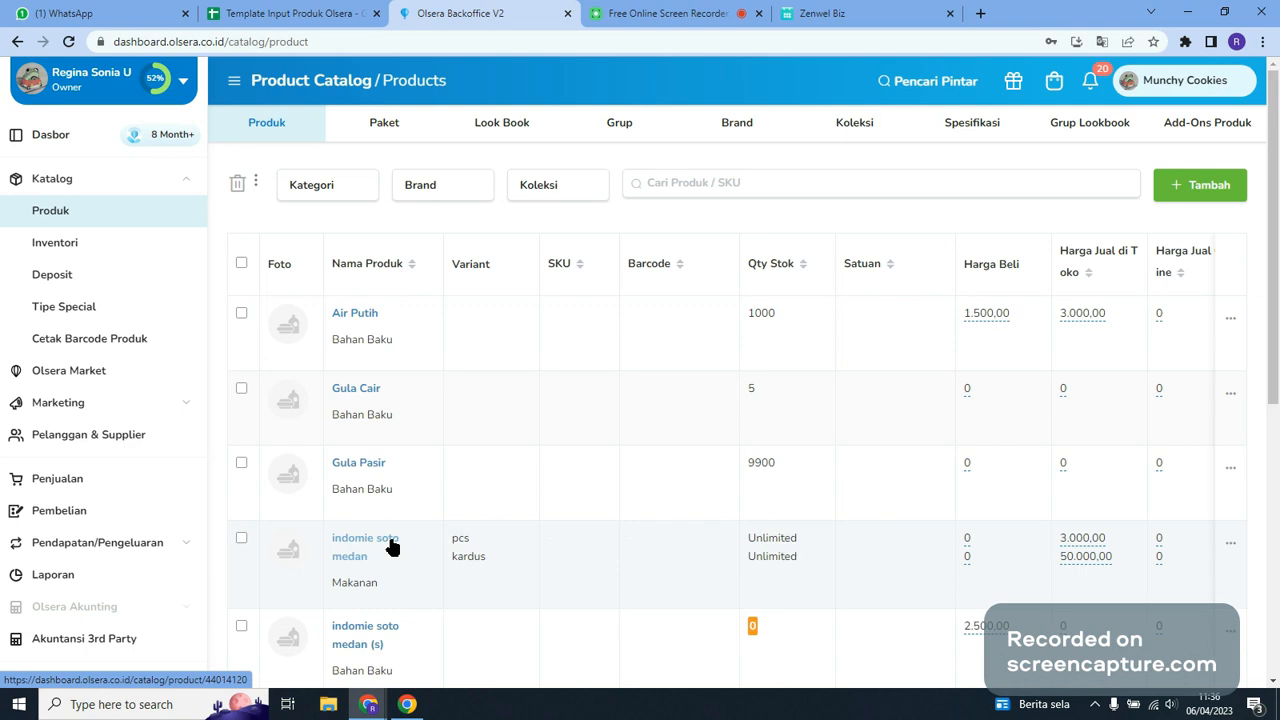
pyautogui.scroll(-3, 375, 540)
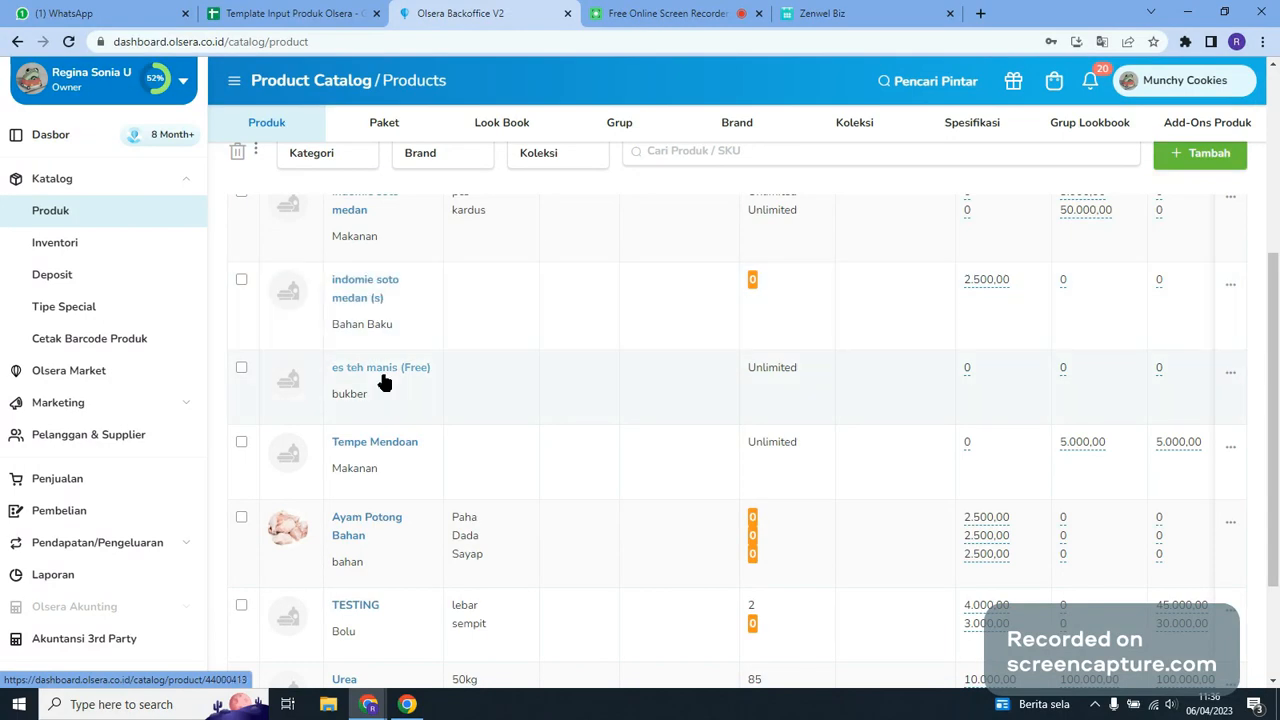
pyautogui.click(377, 443)
pyautogui.click(480, 183)
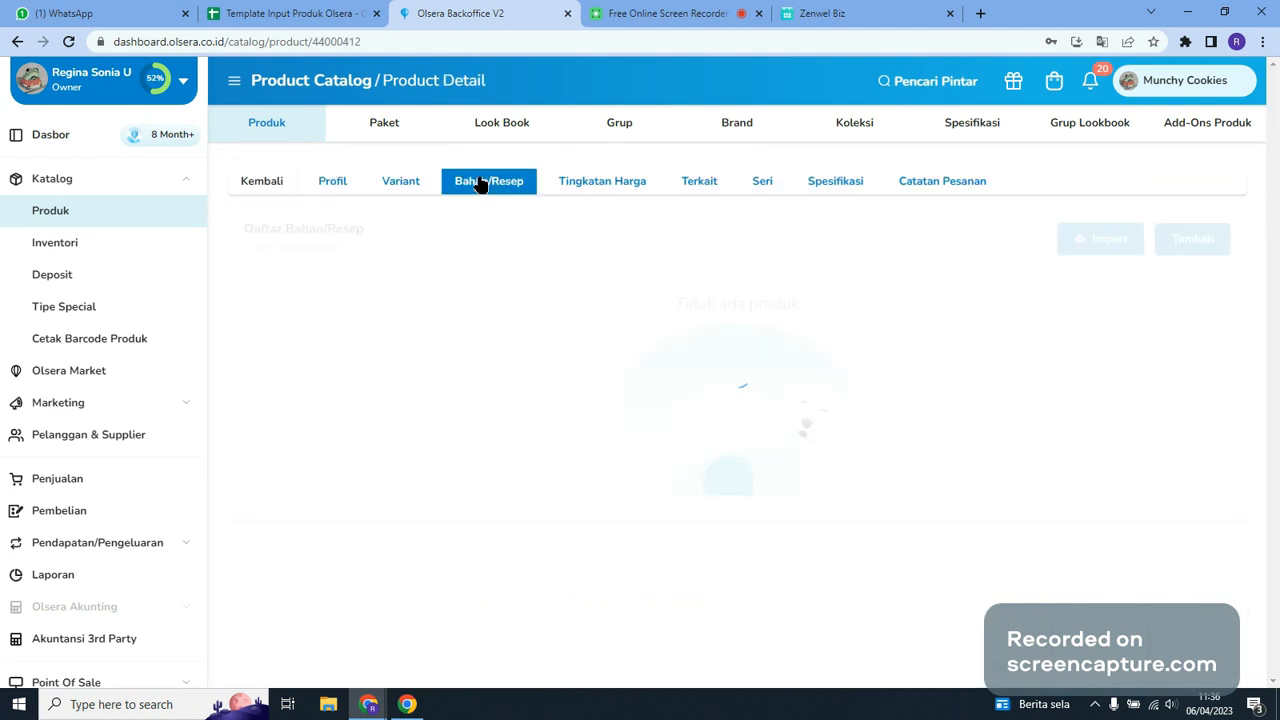
# Add Gula Cair as a material of Tempe Mendoan with the measurement unit gr and a conversion value of 0
pyautogui.click(1175, 253)
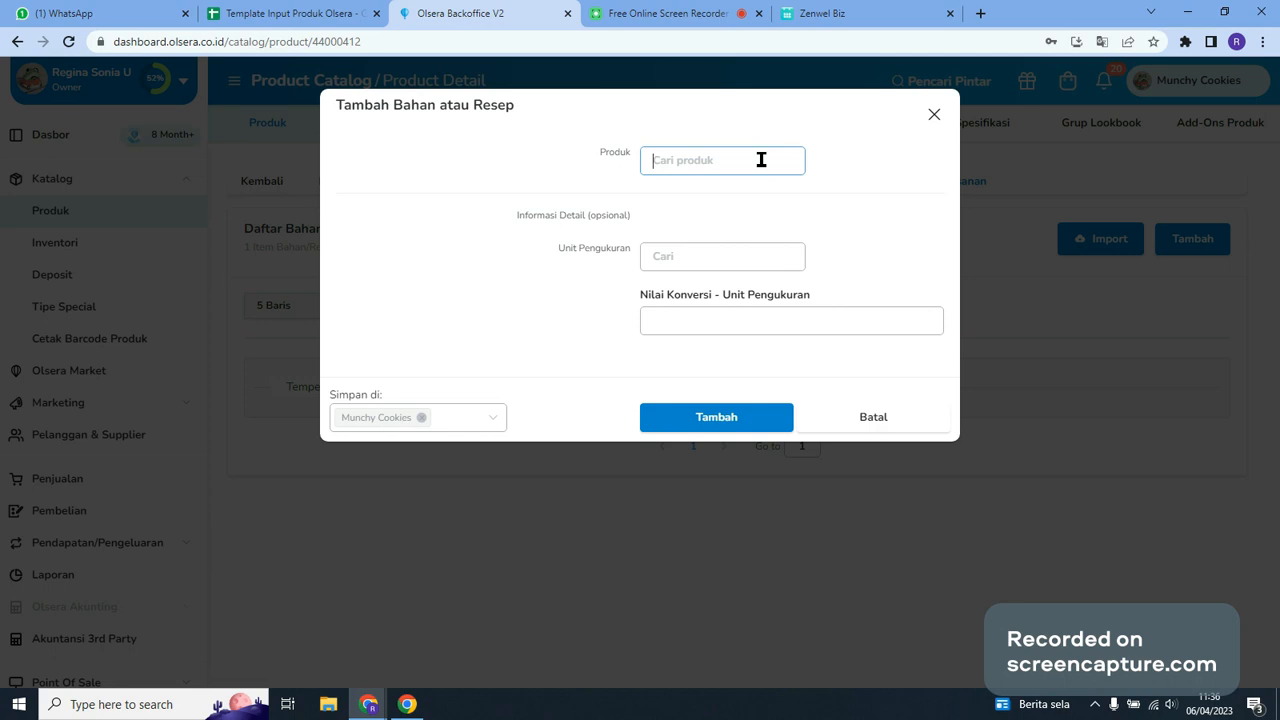
pyautogui.click(760, 160)
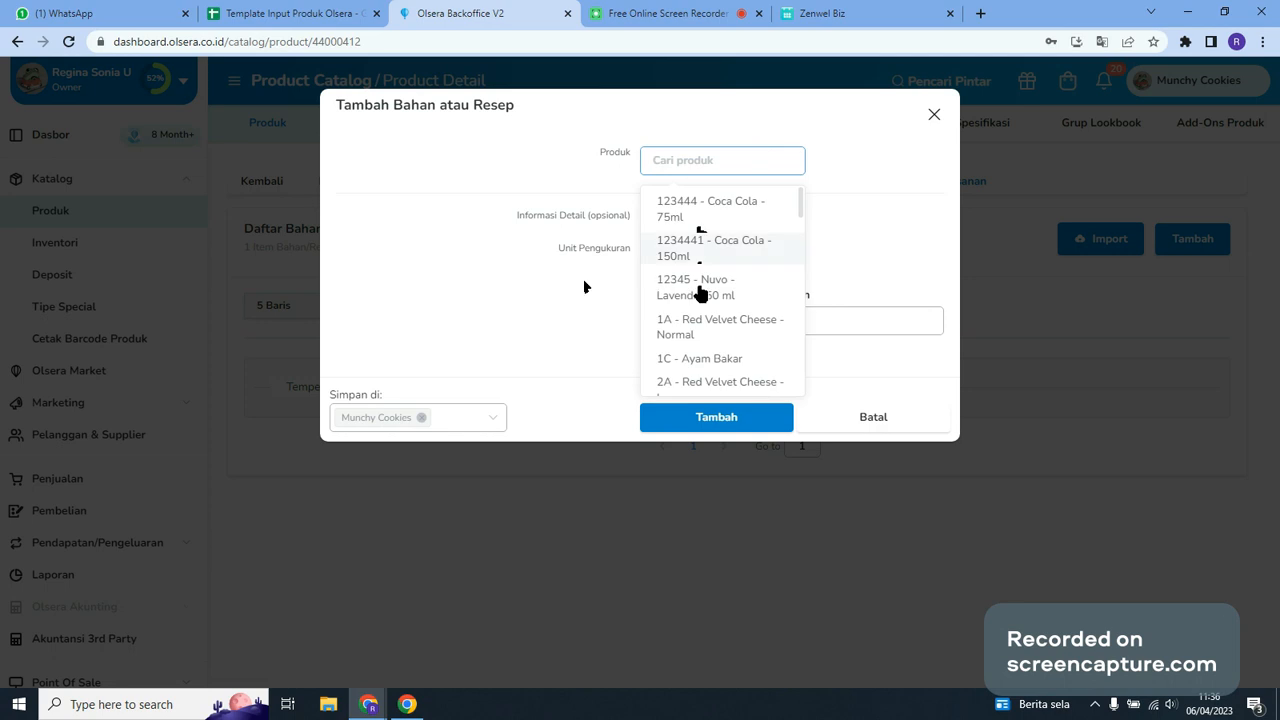
pyautogui.scroll(-10, 699, 300)
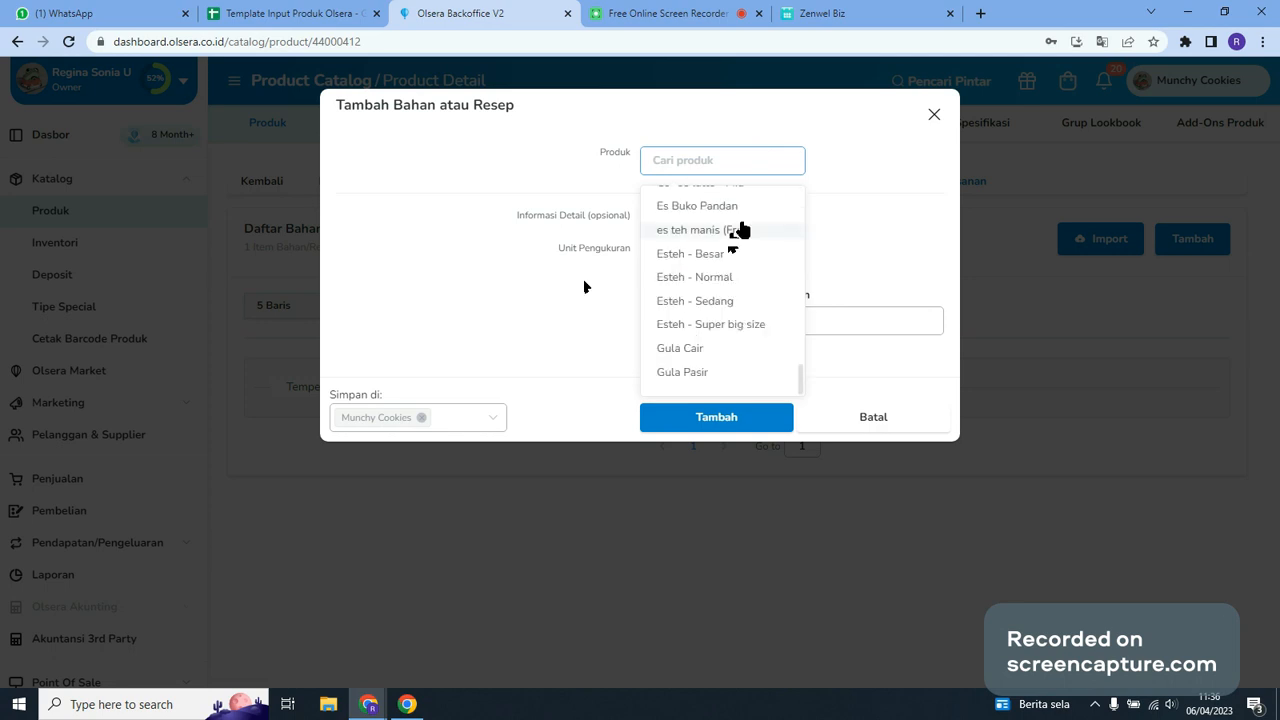
pyautogui.click(731, 348)
pyautogui.click(700, 288)
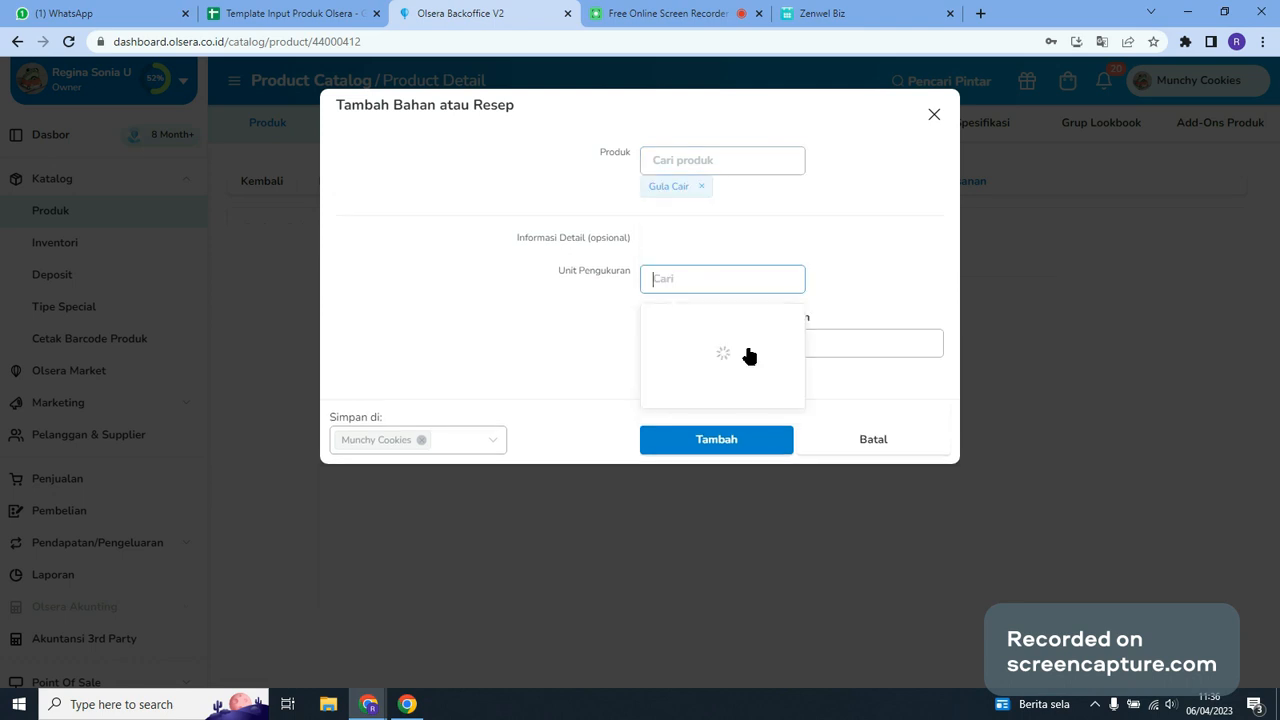
pyautogui.write('gr')
pyautogui.click(770, 333)
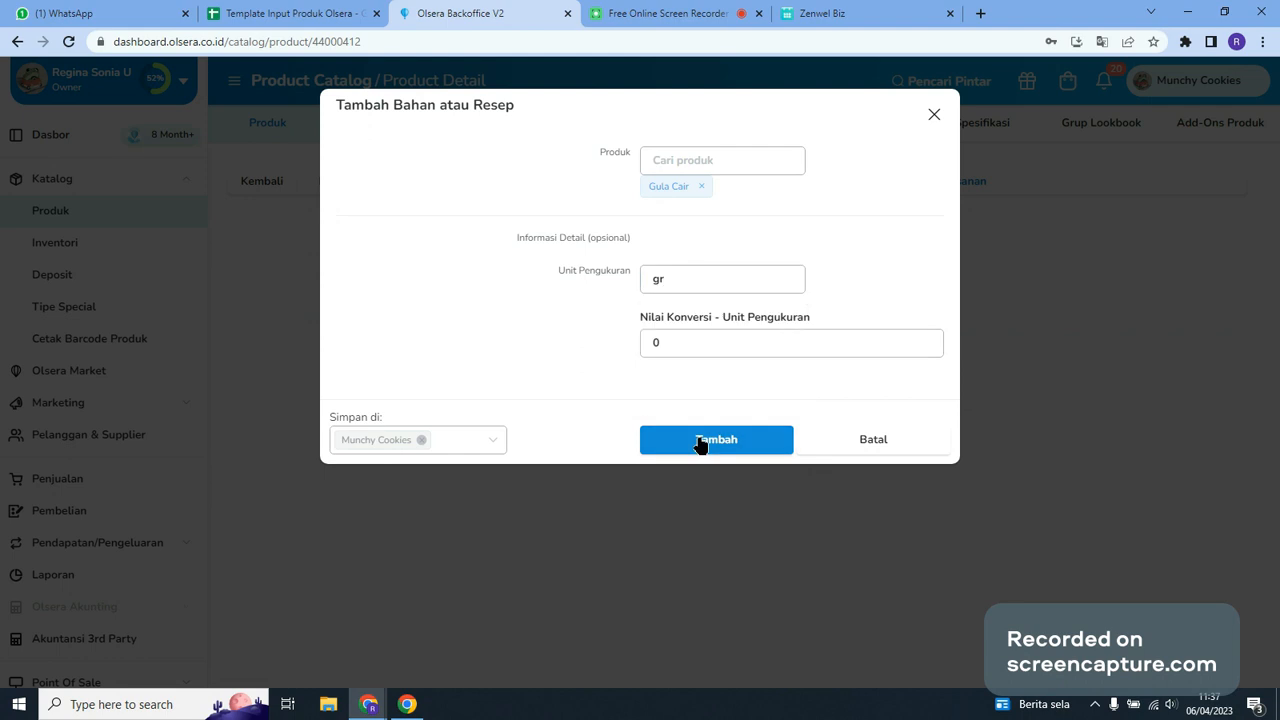
pyautogui.click(700, 442)
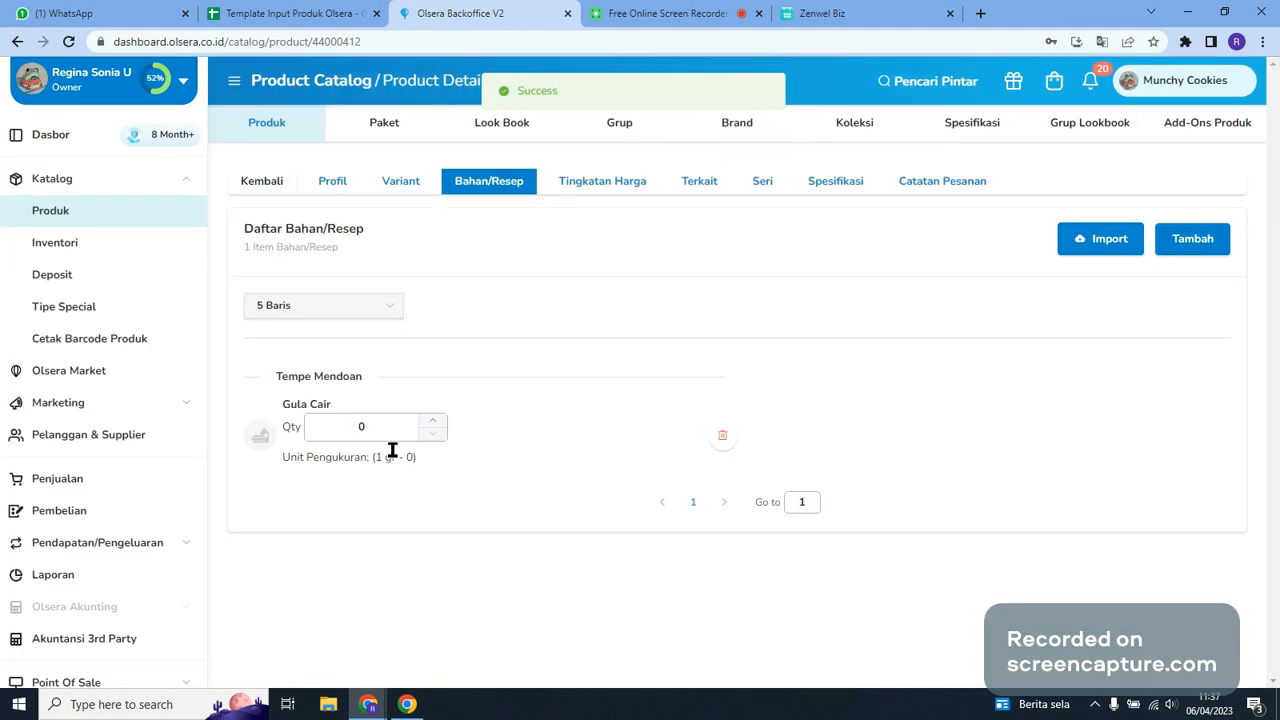
# Set the Gula Cair quantity in the Tempe Mendoan recipe to 1
pyautogui.moveTo(389, 430); pyautogui.dragTo(318, 350)
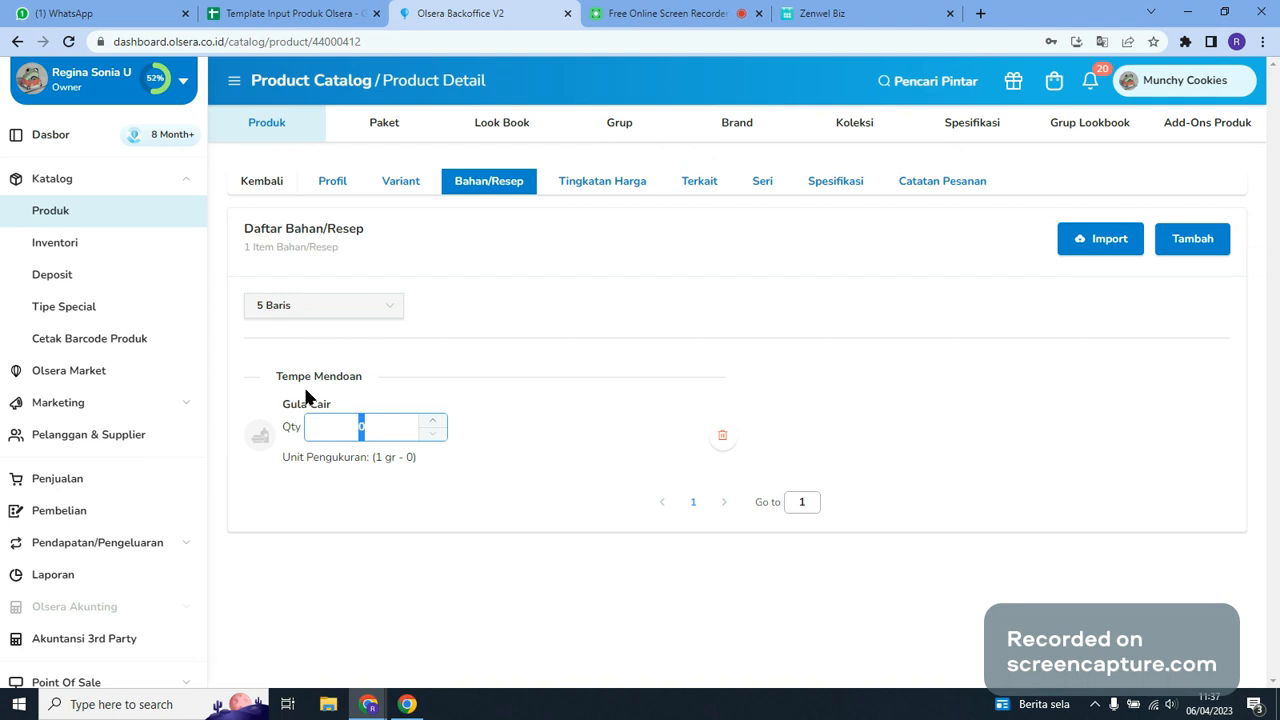
pyautogui.write('1')
pyautogui.click(486, 458)
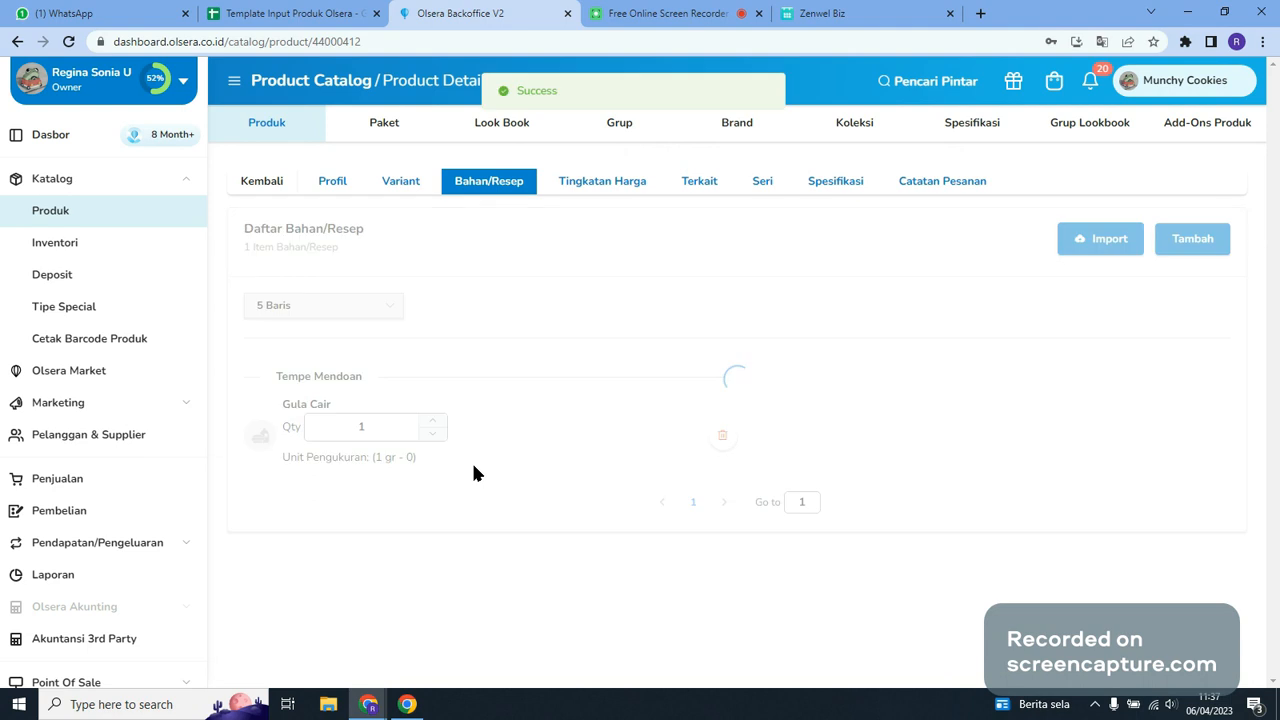